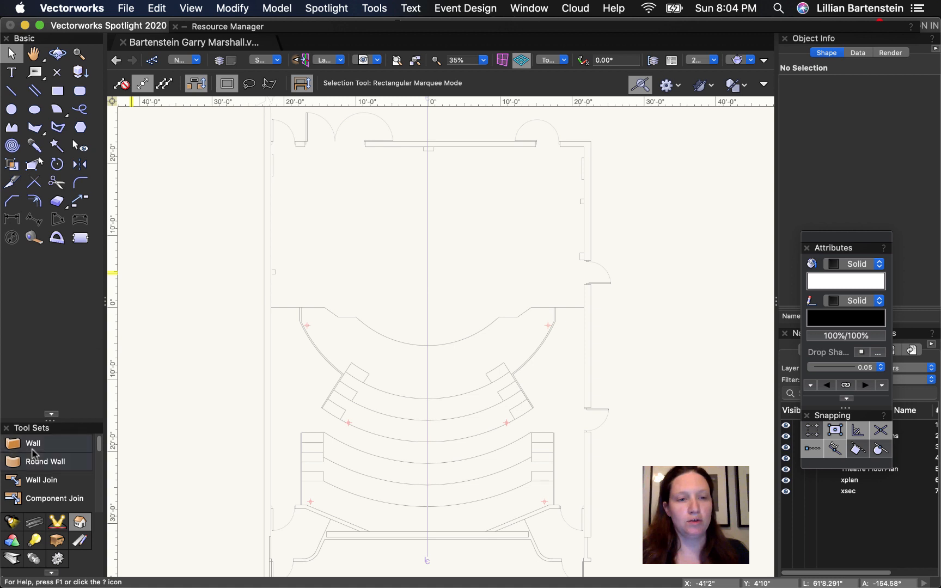
# Start the Wall tool and choose the Exterior Wall 11" wall style.
pyautogui.click(31, 447)
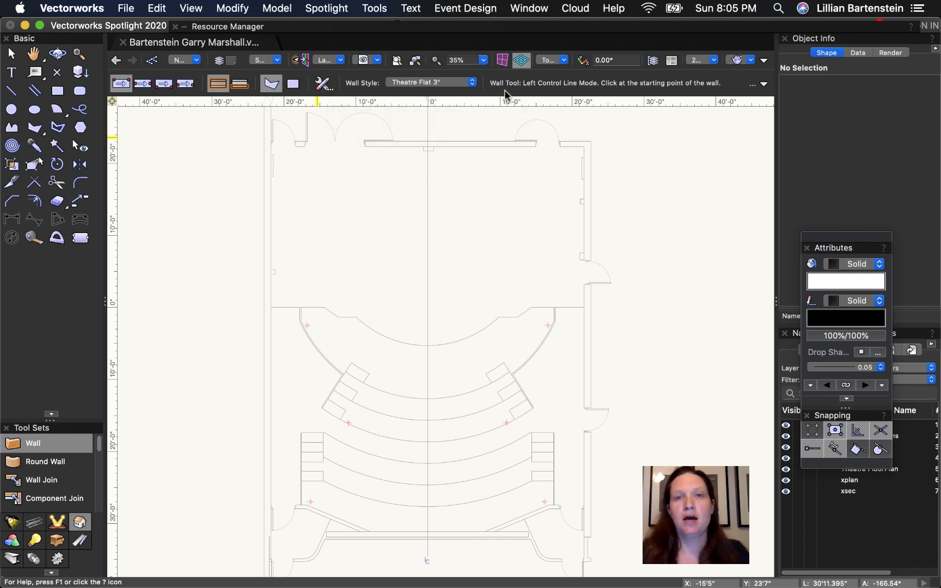
pyautogui.click(466, 82)
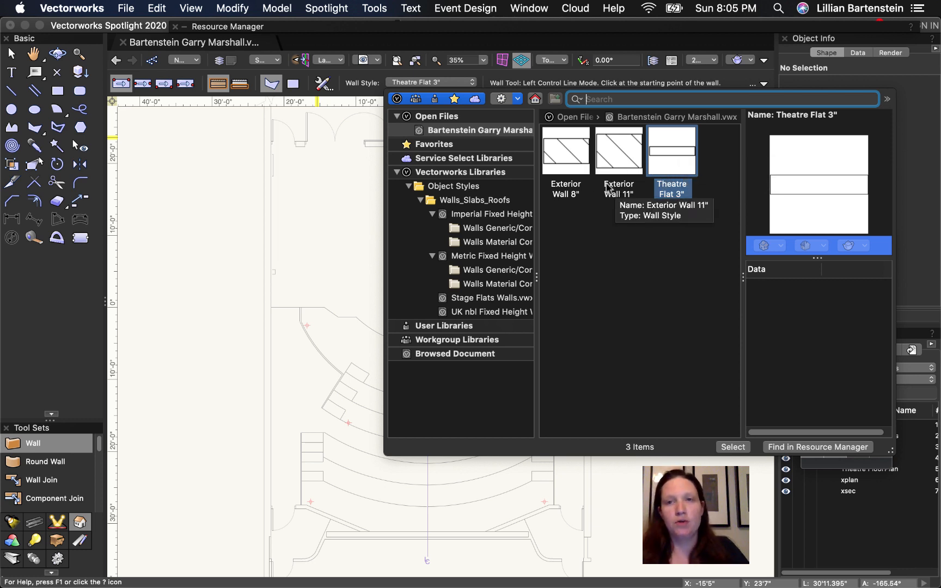
pyautogui.click(621, 152)
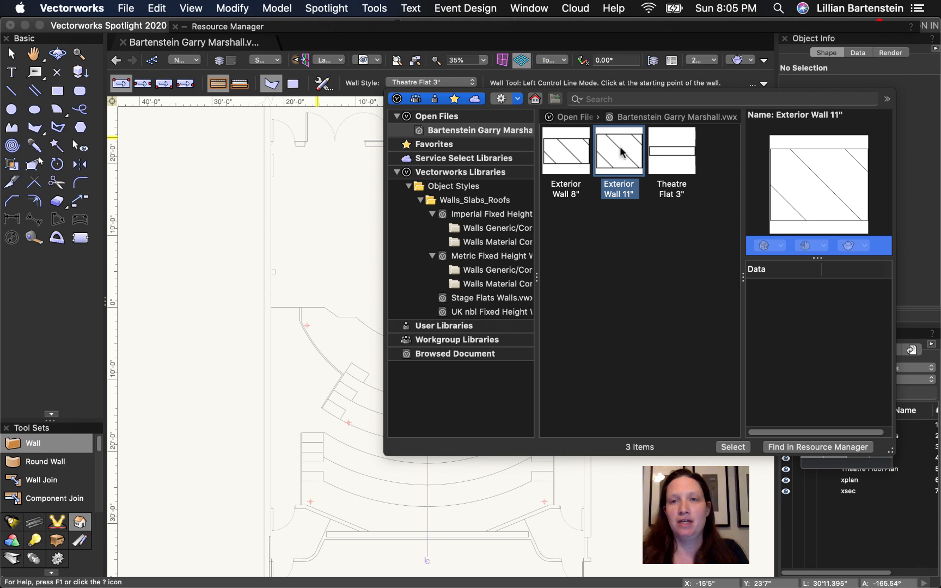
pyautogui.doubleClick(621, 152)
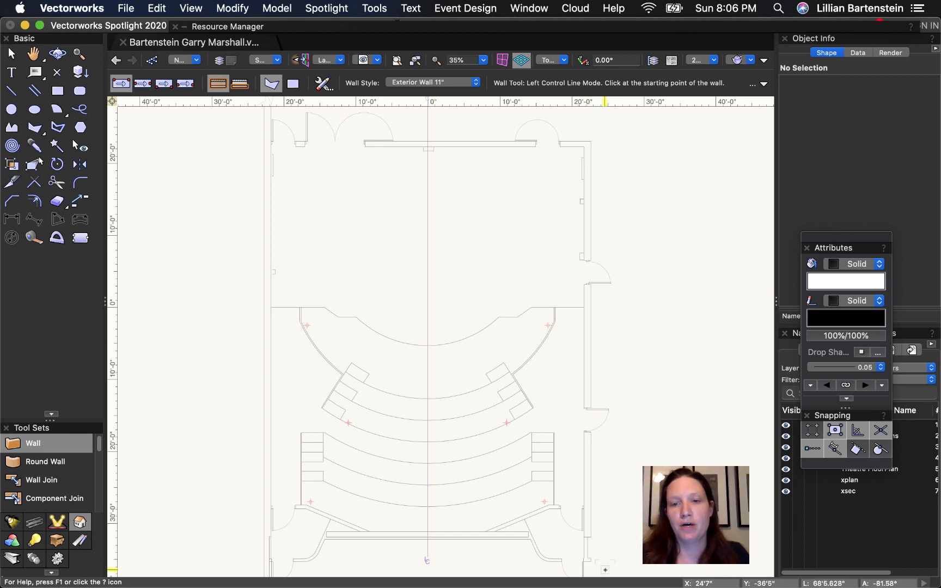
# Draw the theatre's right side wall along its inner face, from the endpoint near the lower exit door to the upstage corner.
pyautogui.press('h')
pyautogui.scroll(-5, 633, 332)
pyautogui.scroll(-5, 634, 326)
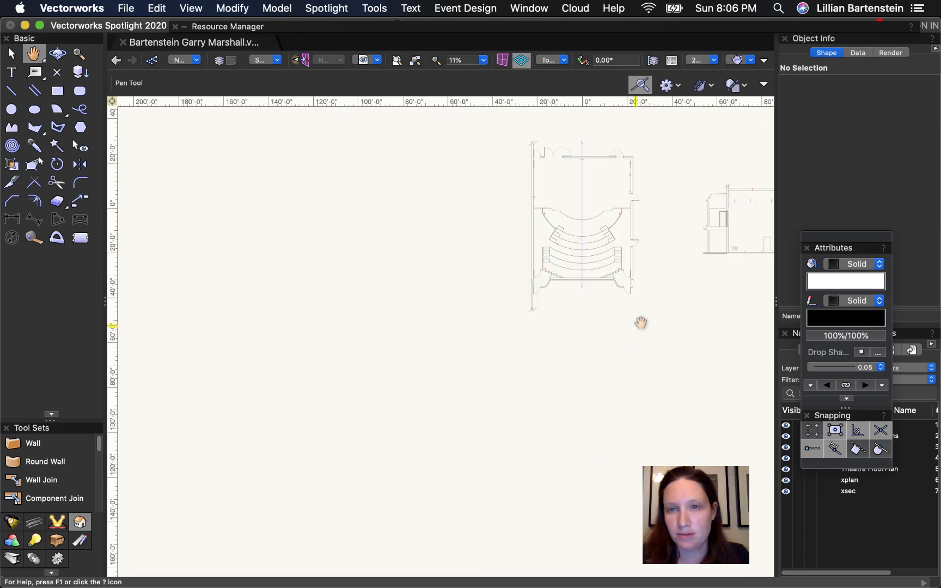
pyautogui.scroll(-5, 641, 323)
pyautogui.hscroll(5, 641, 323)
pyautogui.press('9')
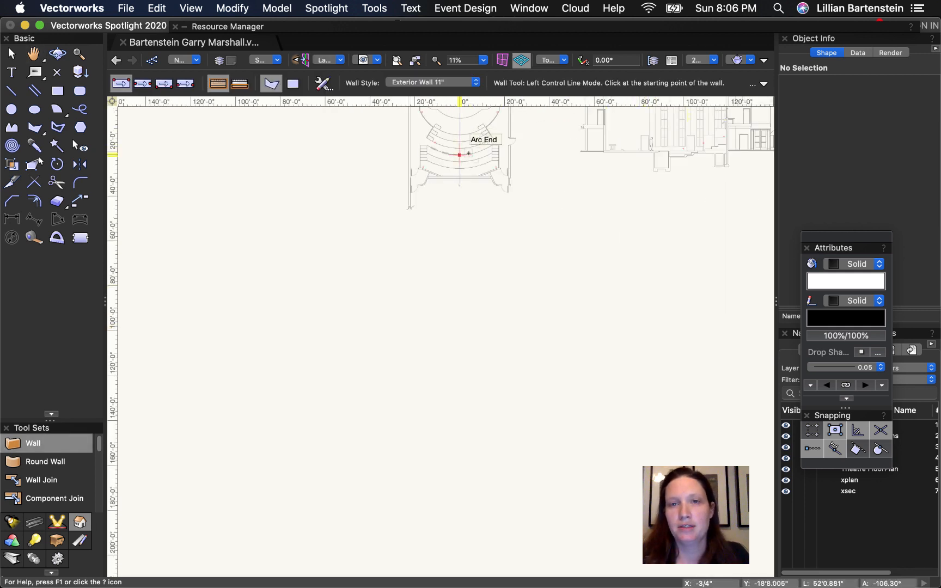
pyautogui.scroll(5, 500, 172)
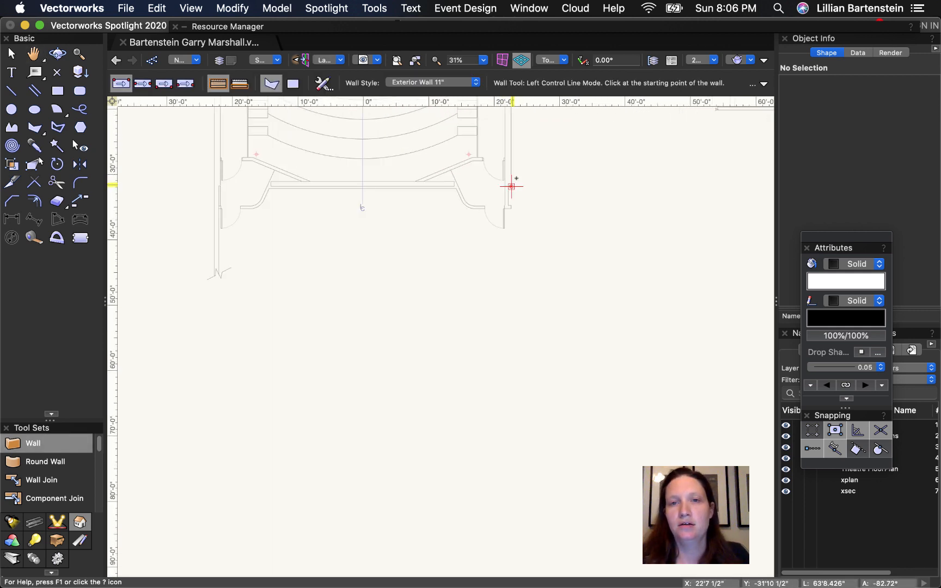
pyautogui.scroll(8, 512, 186)
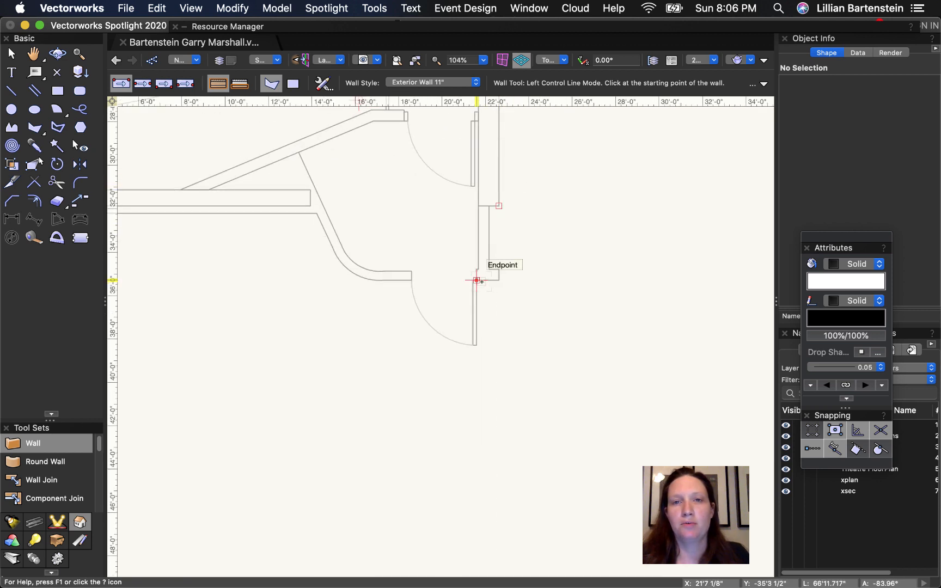
pyautogui.click(478, 206)
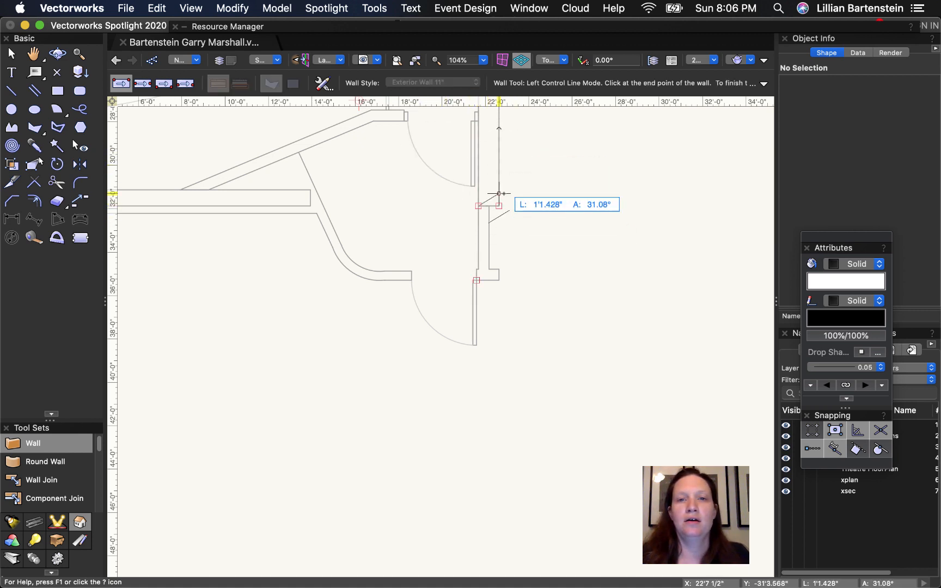
pyautogui.press('h')
pyautogui.moveTo(479, 159); pyautogui.dragTo(427, 540)
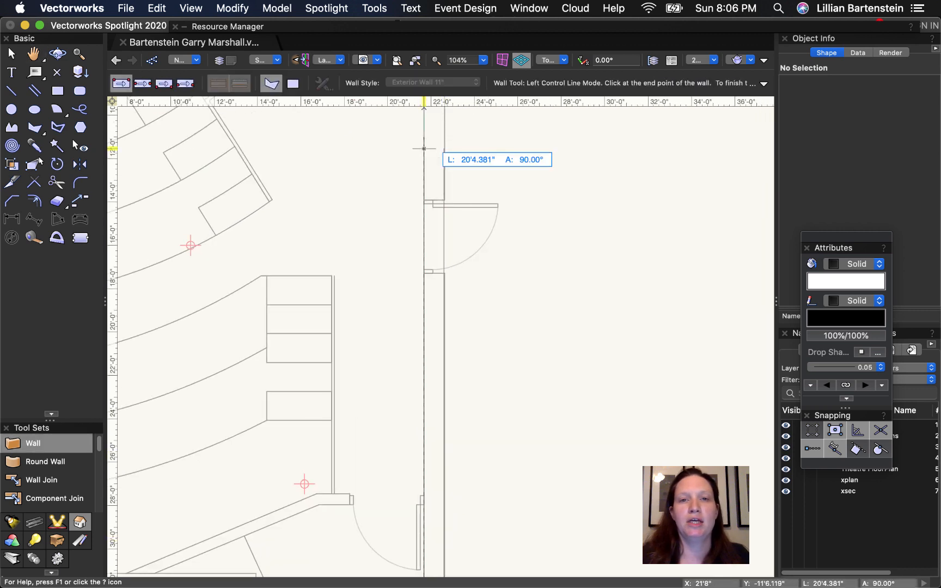
pyautogui.press('h')
pyautogui.moveTo(424, 147); pyautogui.dragTo(418, 521)
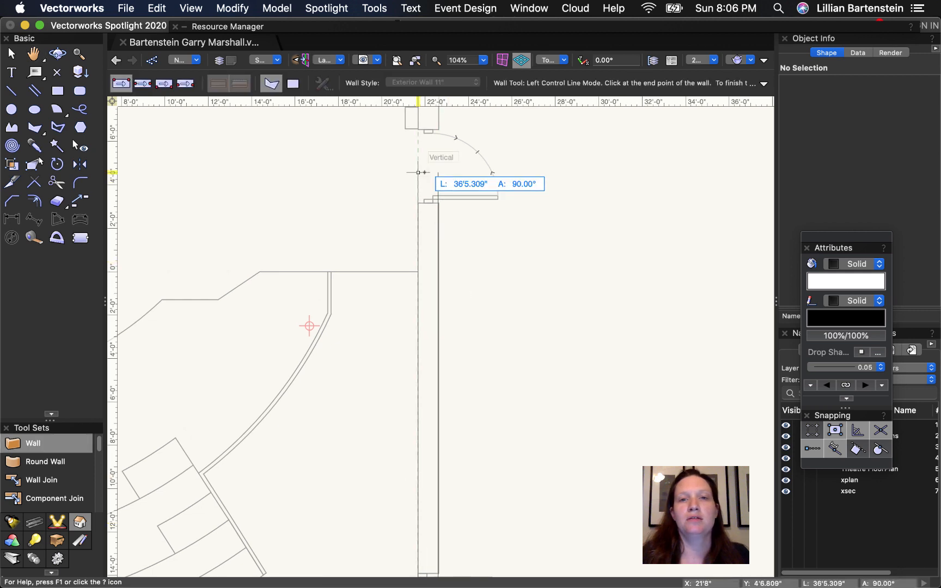
pyautogui.moveTo(421, 171)
pyautogui.mouseDown(button='middle')
pyautogui.moveTo(414, 360)
pyautogui.moveTo(426, 578)
pyautogui.mouseUp(button='middle')
pyautogui.scroll(-1, 427, 577)
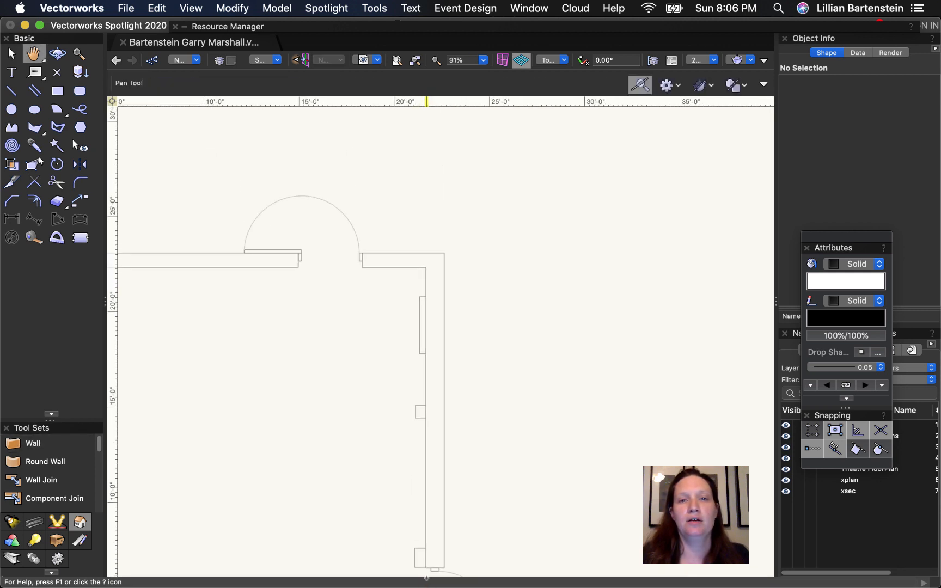
pyautogui.click(426, 267)
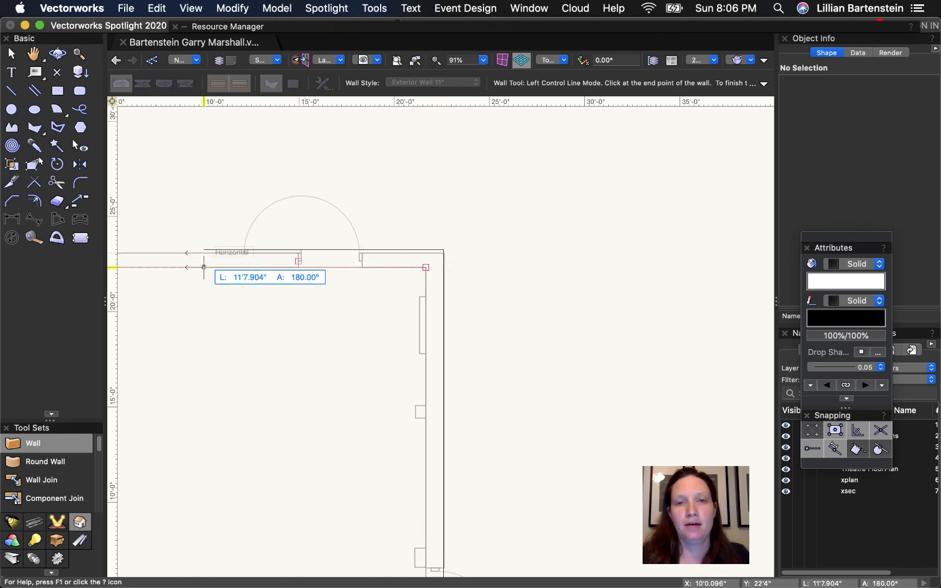
# Continue the wall horizontally along the upstage inner face to the left side wall's inner line and finish it there.
pyautogui.moveTo(181, 284)
pyautogui.mouseDown(button='middle')
pyautogui.moveTo(740, 309)
pyautogui.moveTo(877, 334)
pyautogui.mouseUp(button='middle')
pyautogui.scroll(-5, 708, 308)
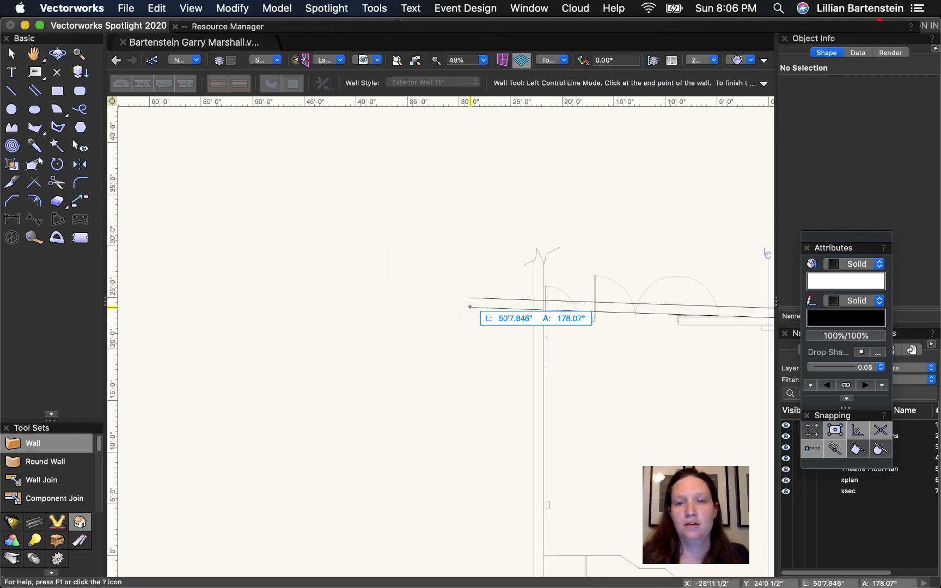
pyautogui.scroll(3, 566, 327)
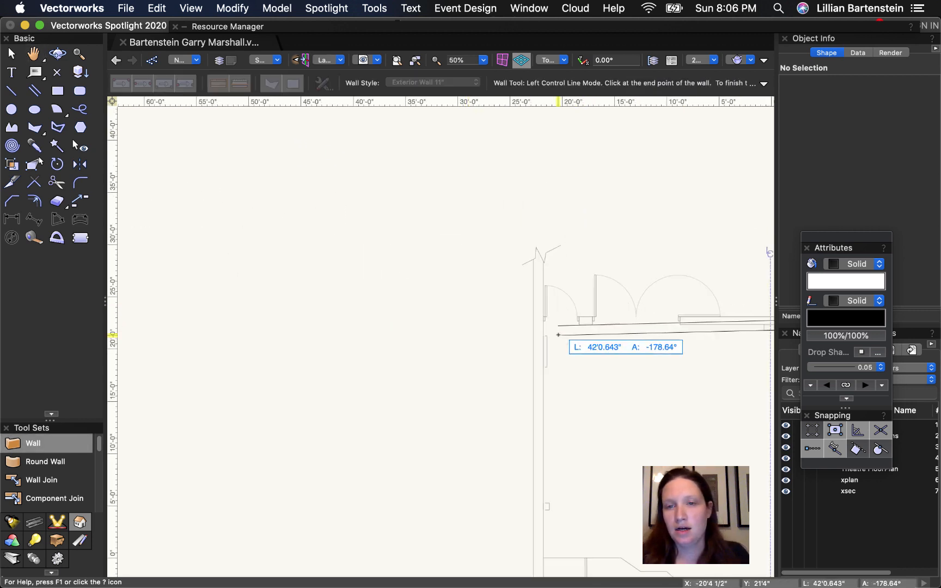
pyautogui.scroll(4, 567, 325)
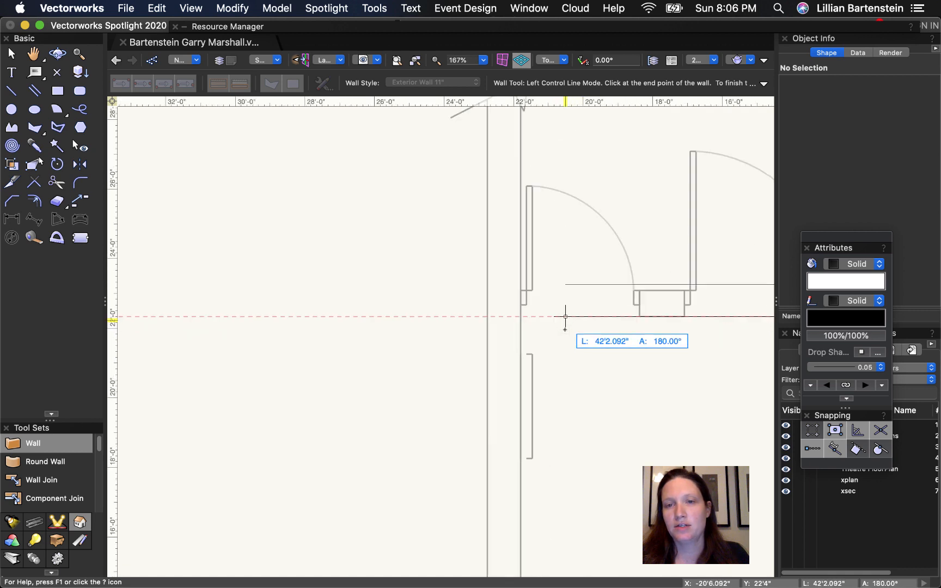
pyautogui.click(524, 324)
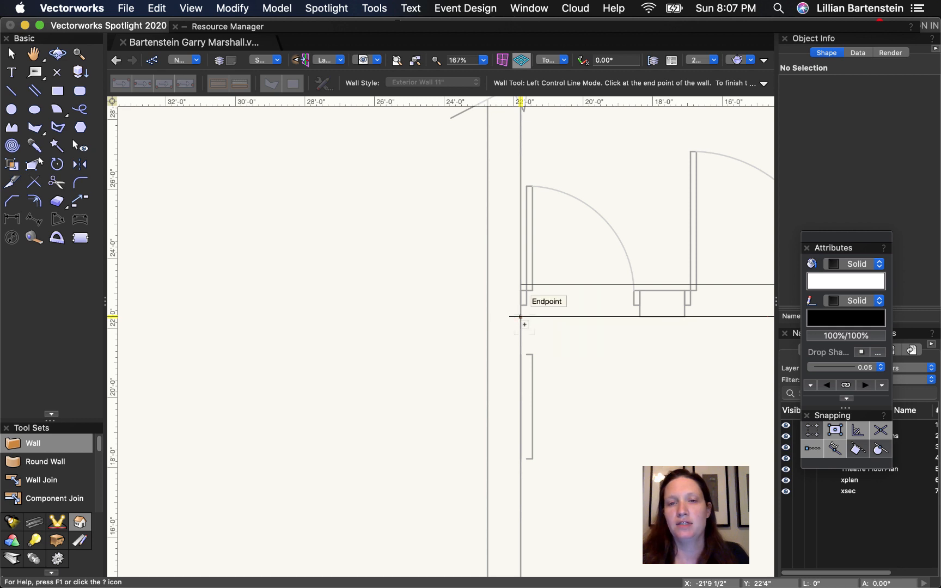
pyautogui.click(524, 324)
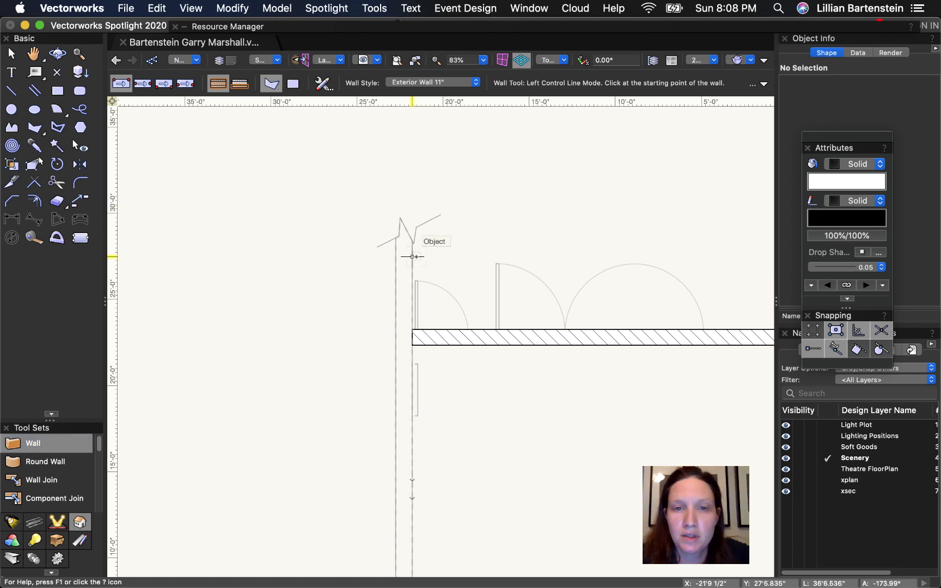
# Draw the left side wall down its inner line between the two break symbols, about 69'5" long at -90°.
pyautogui.click(413, 256)
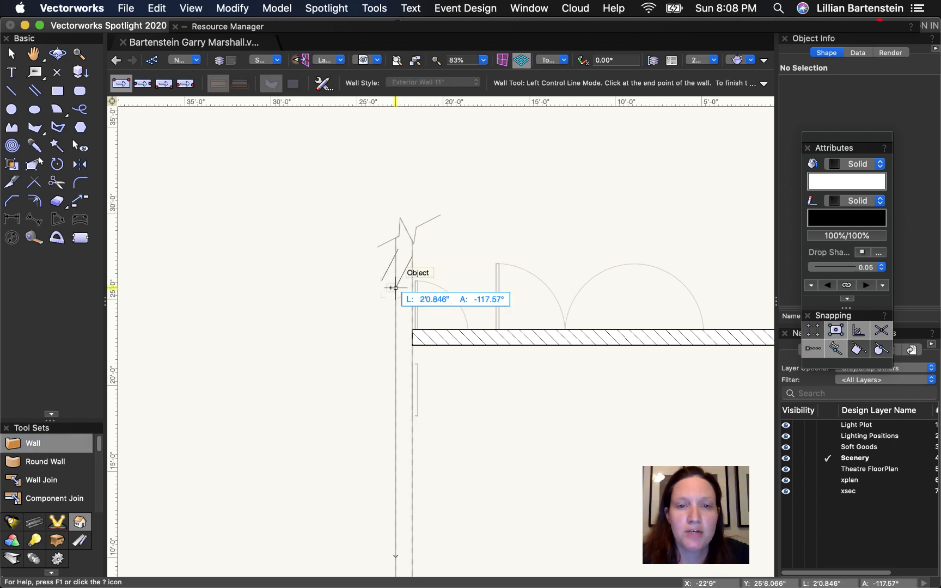
pyautogui.moveTo(412, 525)
pyautogui.mouseDown(button='middle')
pyautogui.moveTo(414, 362)
pyautogui.moveTo(448, 184)
pyautogui.mouseUp(button='middle')
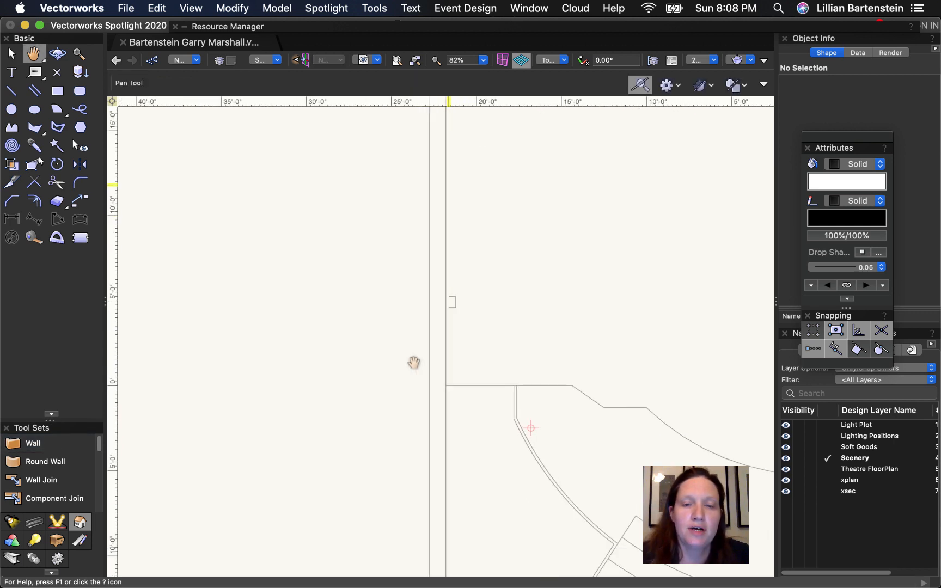
pyautogui.moveTo(414, 362); pyautogui.dragTo(414, 361, button='middle')
pyautogui.moveTo(462, 531); pyautogui.dragTo(470, 248, button='middle')
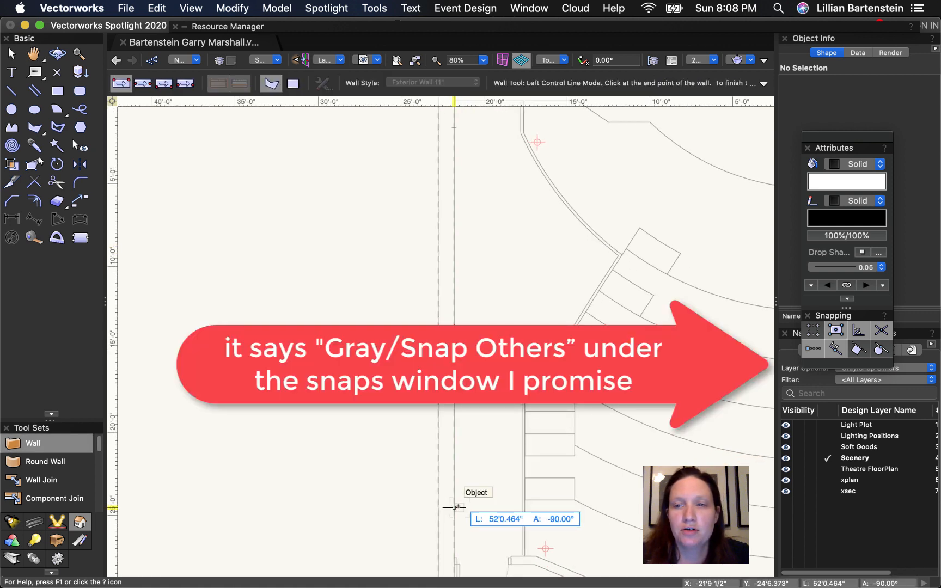
pyautogui.moveTo(459, 506); pyautogui.dragTo(484, 248, button='middle')
pyautogui.scroll(-1, 486, 286)
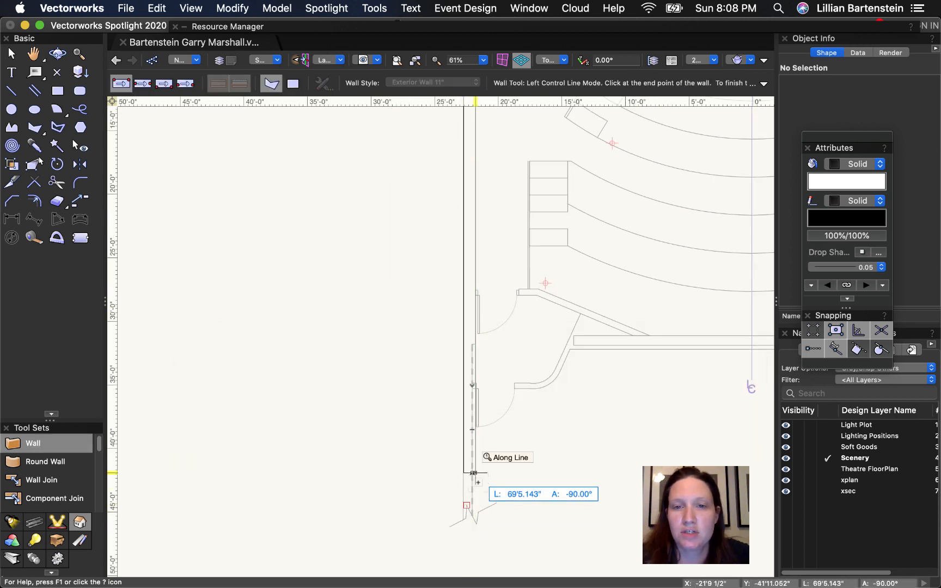
pyautogui.doubleClick(473, 472)
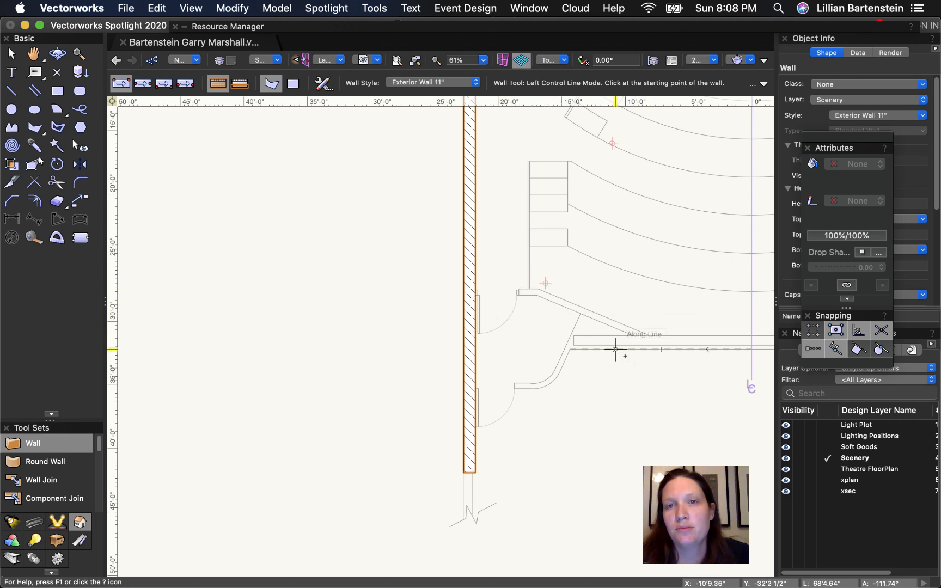
# Select the three exterior walls and move them from the Scenery layer to the Theatre FloorPlan design layer.
pyautogui.scroll(-5, 620, 353)
pyautogui.press('h')
pyautogui.moveTo(668, 239); pyautogui.dragTo(436, 247)
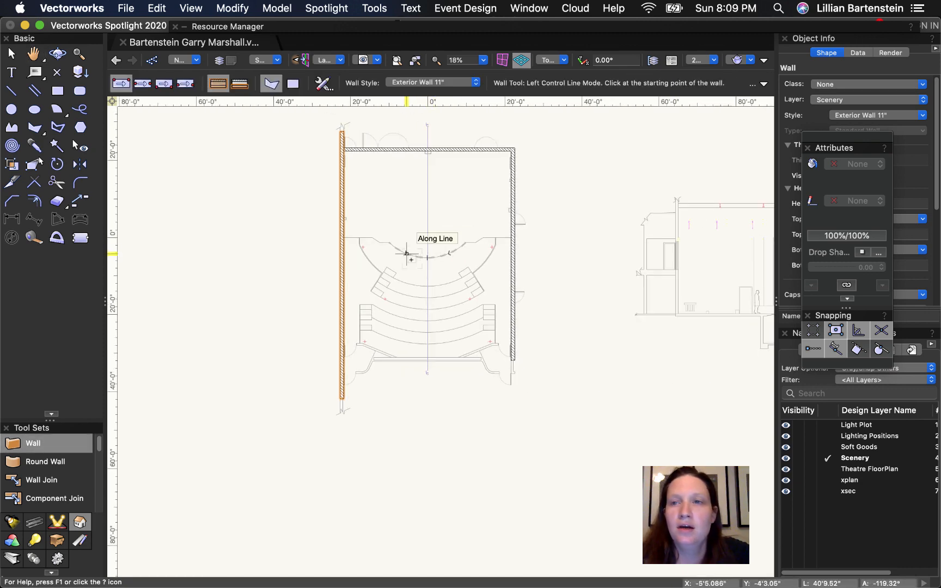
pyautogui.scroll(2, 407, 254)
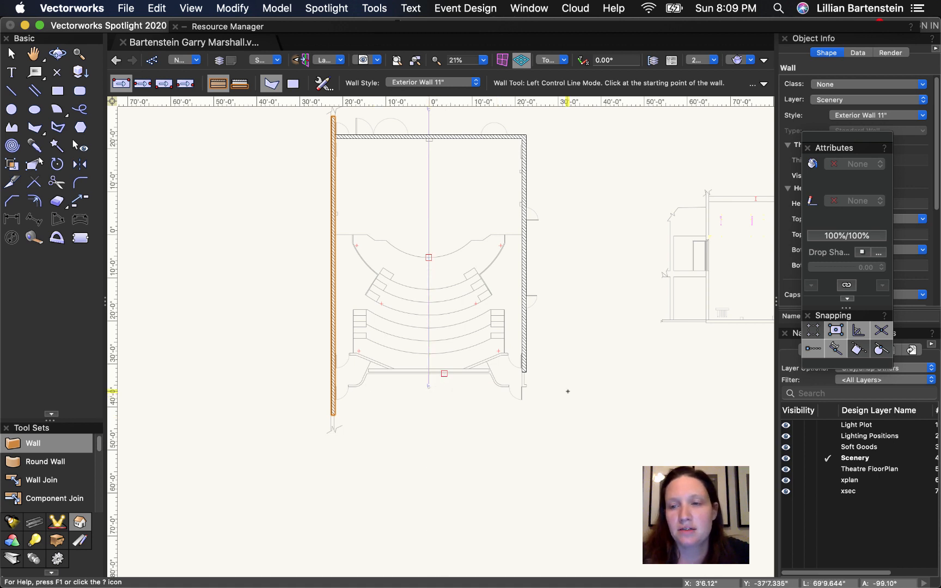
pyautogui.press('x')
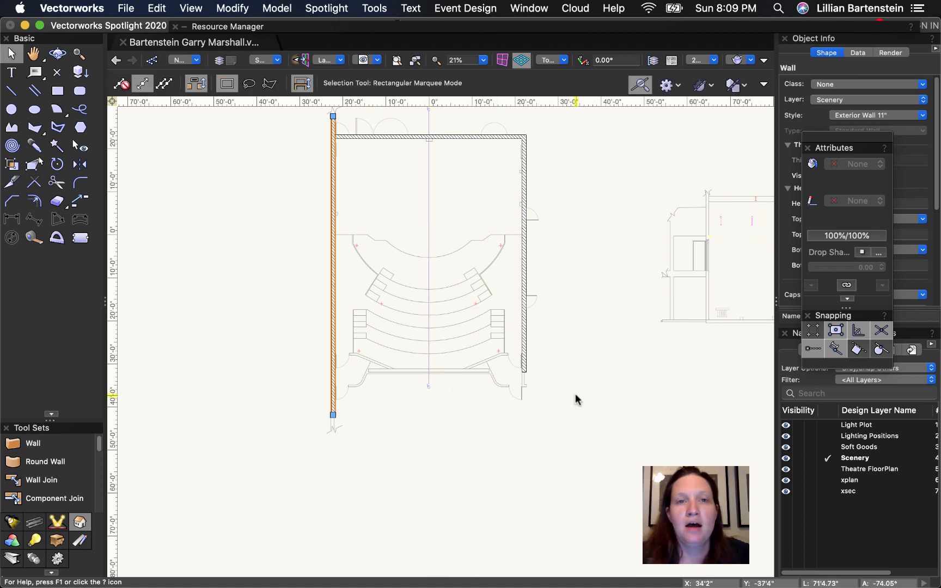
pyautogui.click(357, 136)
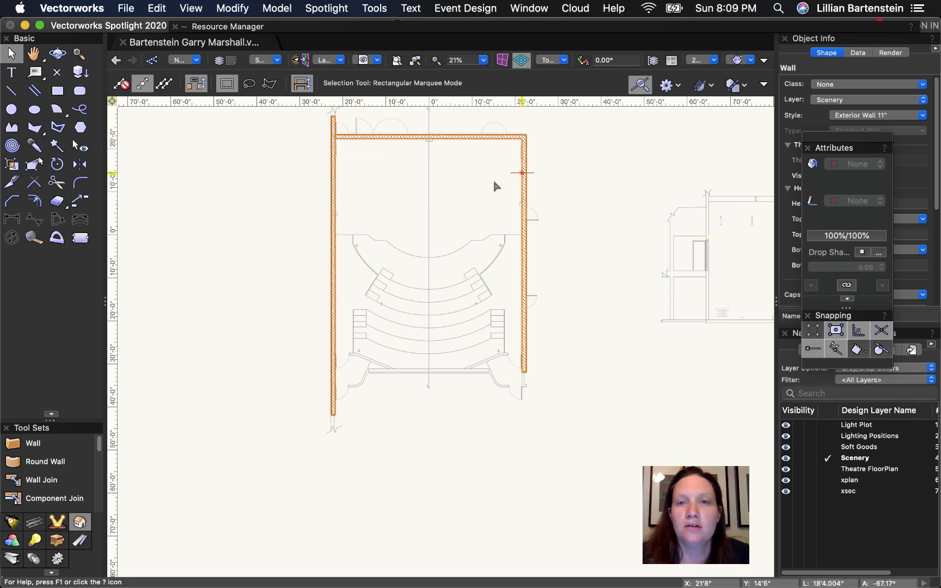
pyautogui.keyDown('shift'); pyautogui.click(524, 187); pyautogui.keyUp('shift')
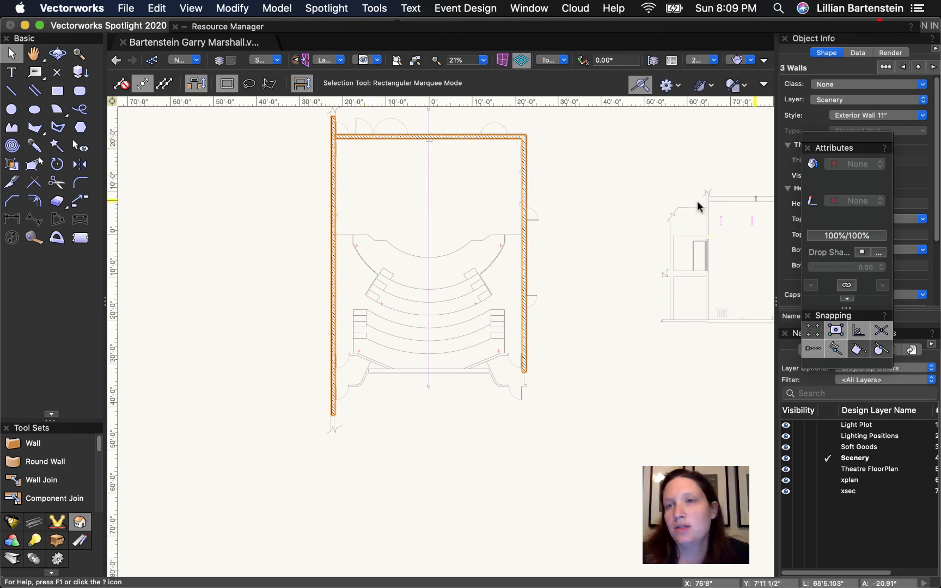
pyautogui.keyDown('shift'); pyautogui.click(755, 200); pyautogui.keyUp('shift')
pyautogui.click(854, 101)
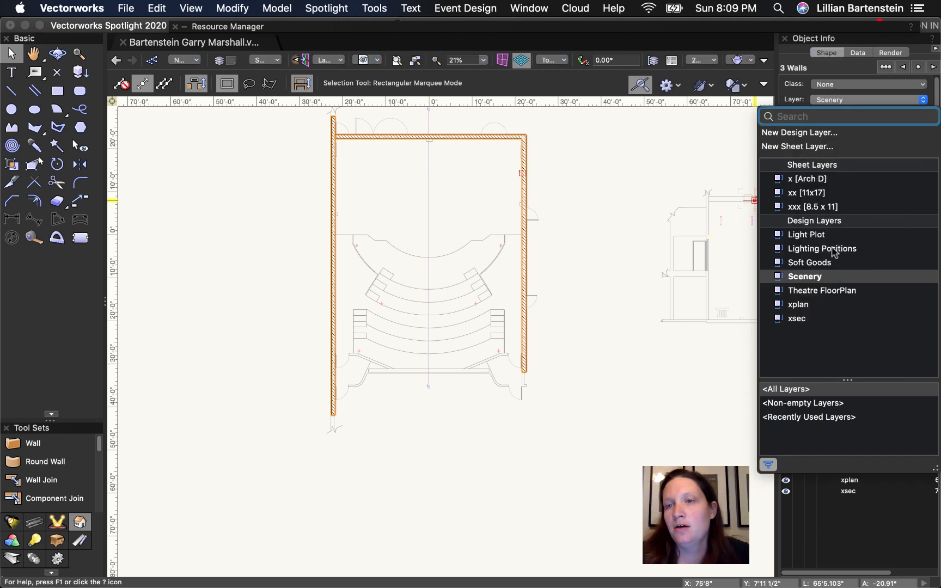
pyautogui.click(812, 291)
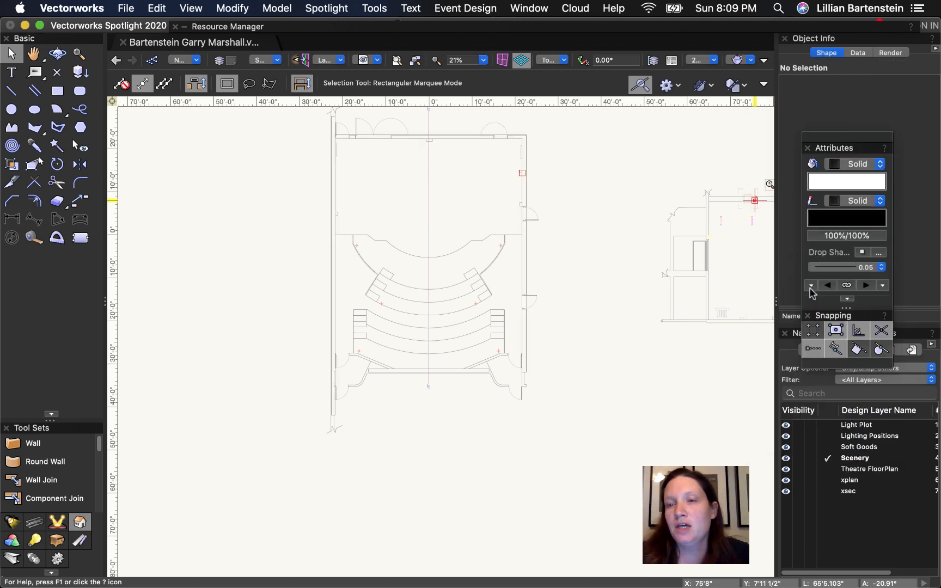
# Make Theatre FloorPlan the active design layer and move the Attributes palette clear of the walls' shape settings.
pyautogui.click(828, 472)
pyautogui.click(828, 472)
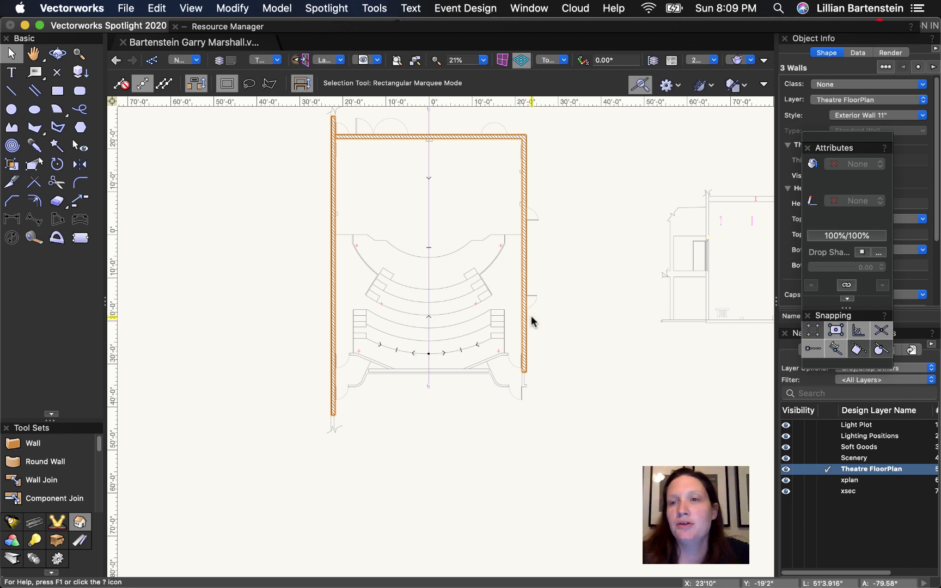
pyautogui.moveTo(842, 143); pyautogui.dragTo(778, 327)
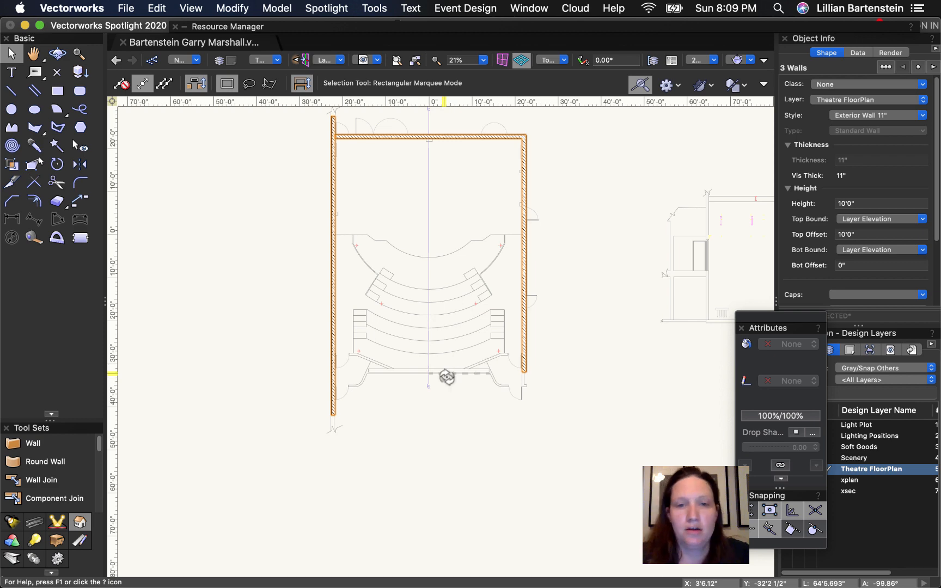
# Orbit the model to examine the three walls in 3D and return to the Top/Plan view.
pyautogui.hotkey('shift', 'c')
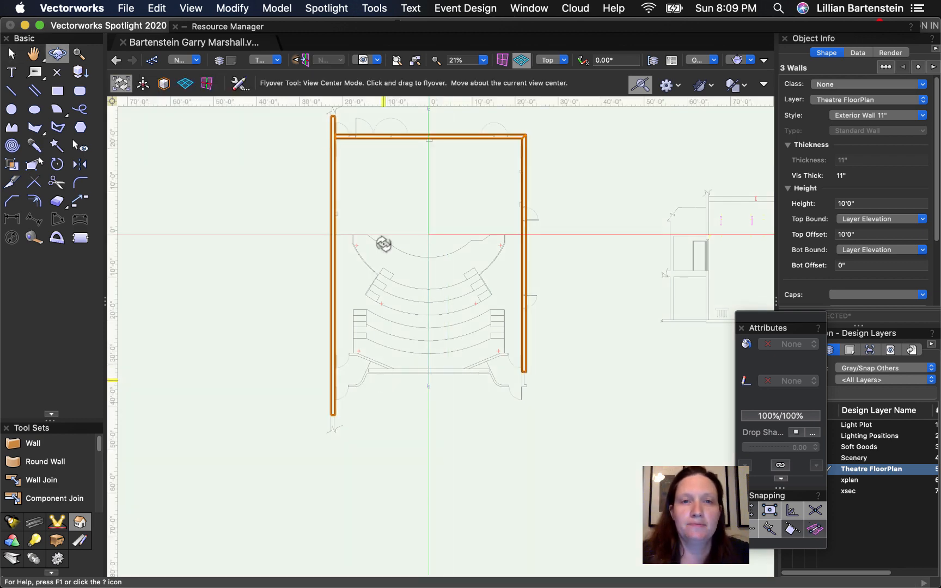
pyautogui.moveTo(385, 244); pyautogui.dragTo(594, 158)
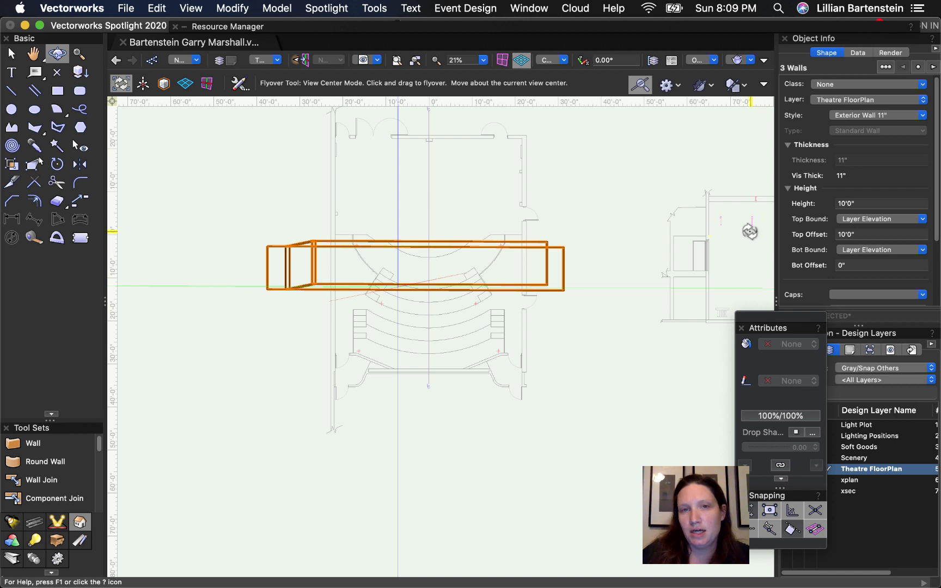
pyautogui.press('super+5')
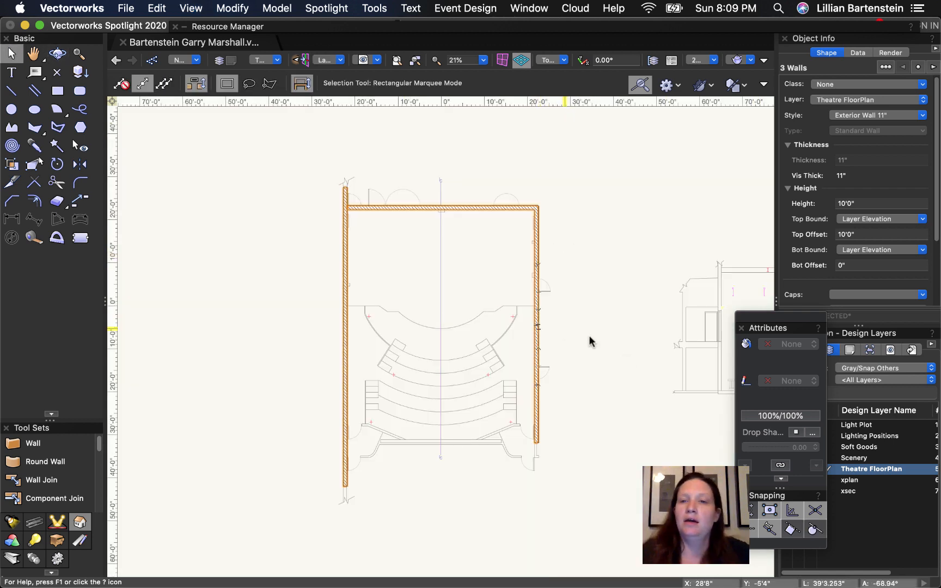
# Dimension the interior height in the section drawing from the ceiling line down to the floor, placing the dimension outside the building's left end.
pyautogui.press('h')
pyautogui.hscroll(10, 306, 331)
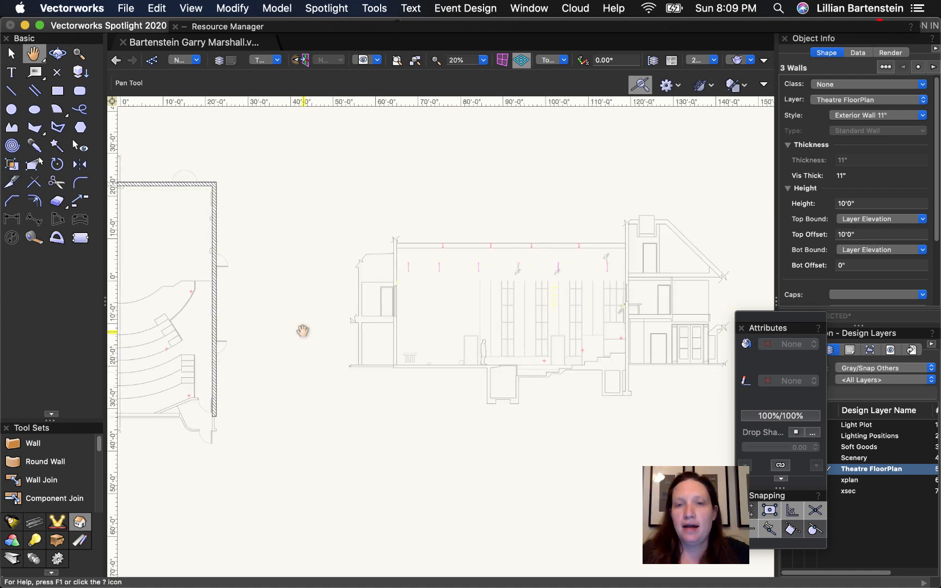
pyautogui.press('x')
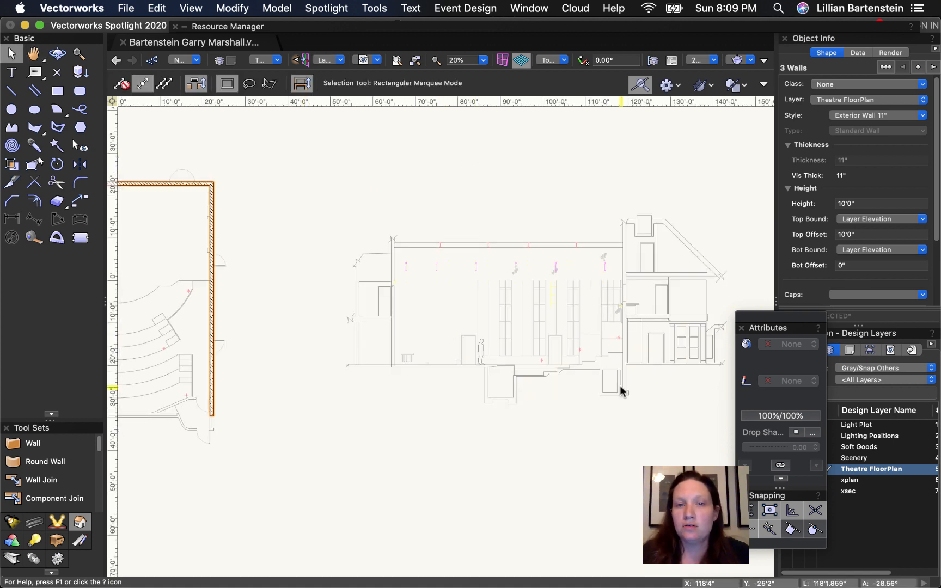
pyautogui.scroll(2, 432, 311)
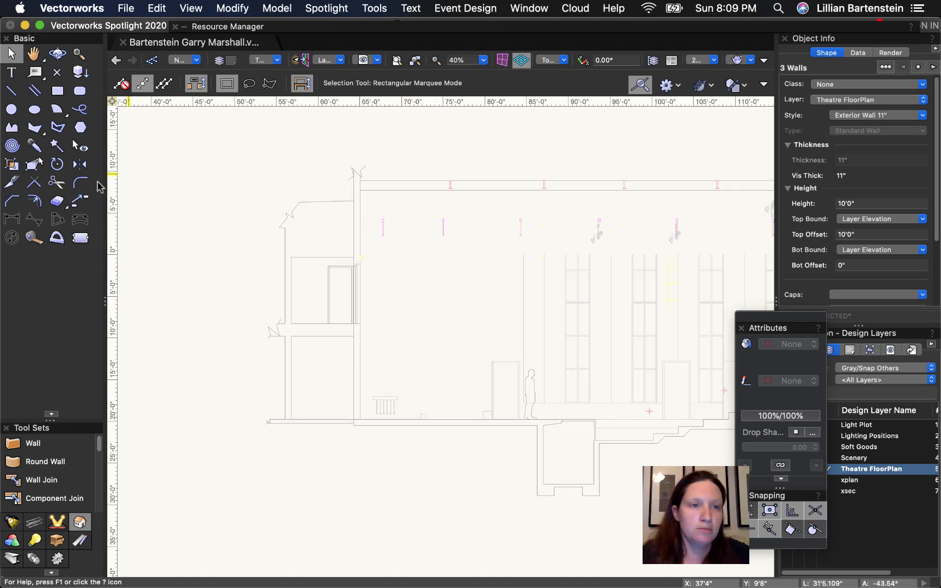
pyautogui.click(12, 219)
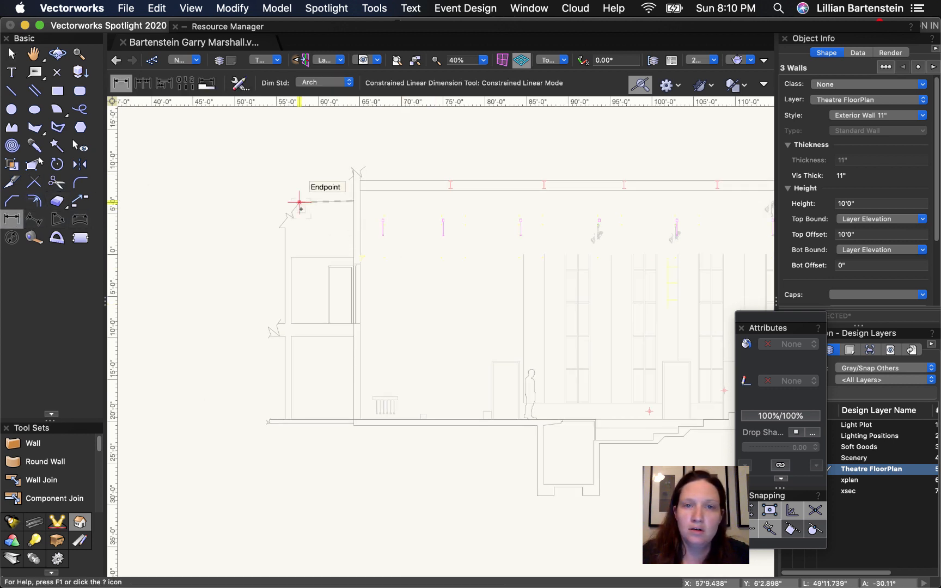
pyautogui.click(360, 190)
pyautogui.click(360, 419)
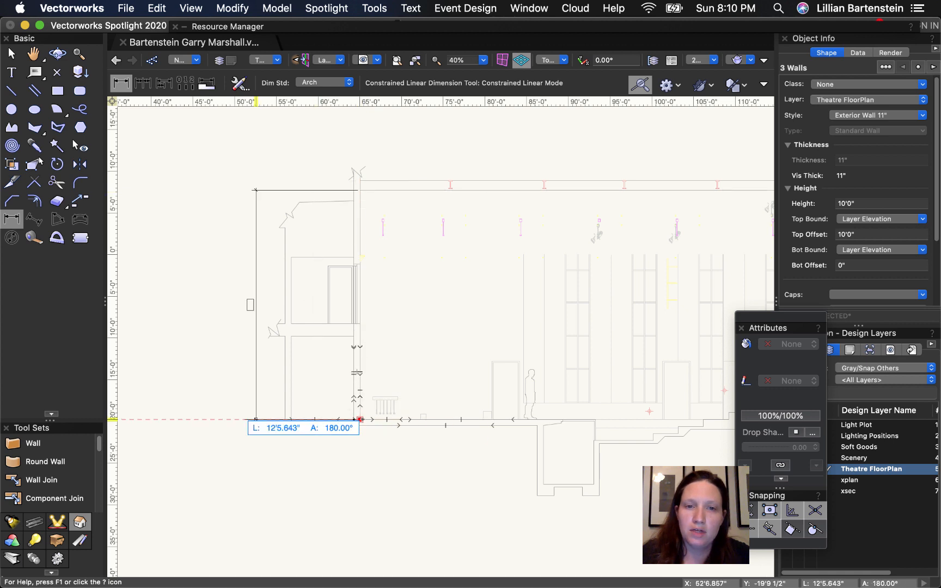
pyautogui.click(232, 419)
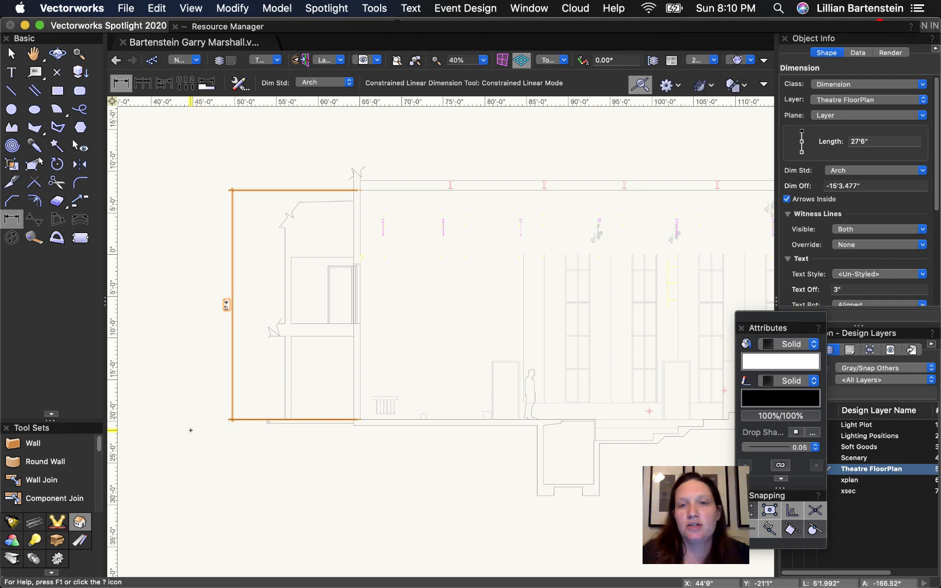
# Select the floor plan's left side wall and upper cross wall and set their height to 27'6".
pyautogui.press('h')
pyautogui.moveTo(197, 426)
pyautogui.mouseDown()
pyautogui.moveTo(521, 463)
pyautogui.moveTo(655, 466)
pyautogui.mouseUp()
pyautogui.press('d')
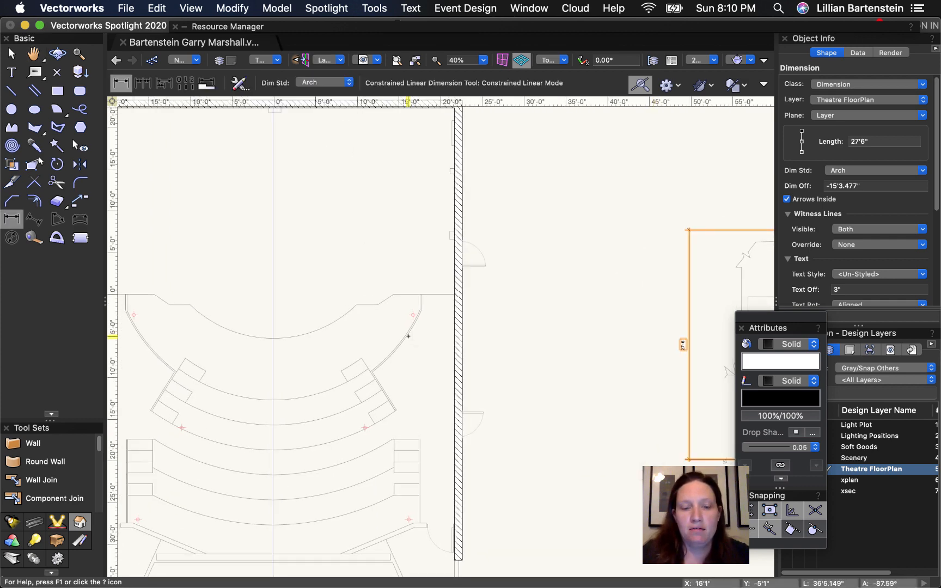
pyautogui.press('x')
pyautogui.click(459, 215)
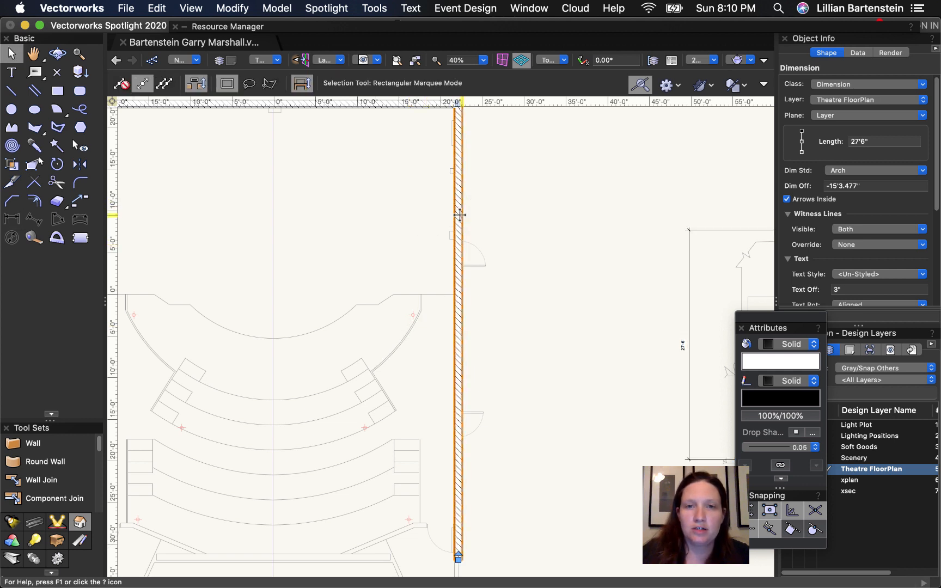
pyautogui.press('space')
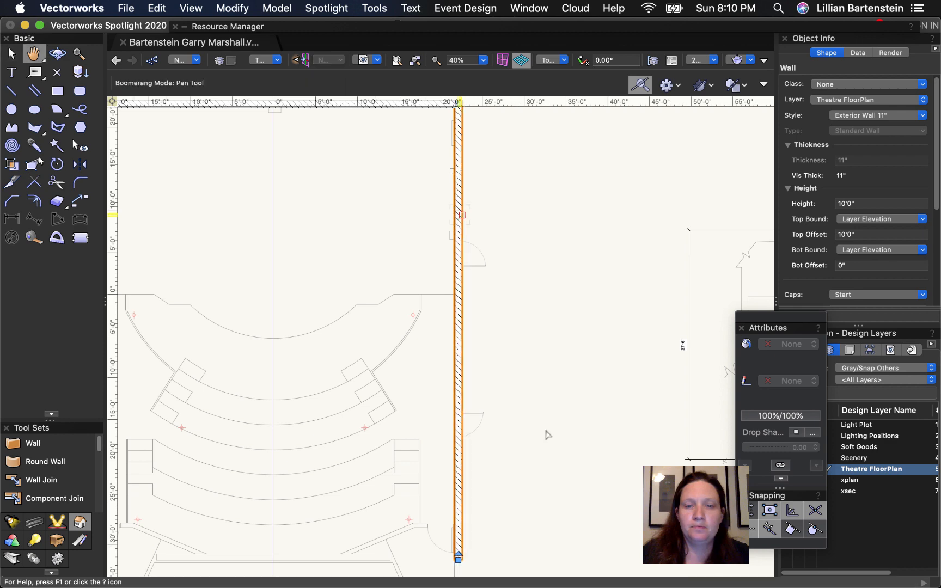
pyautogui.press('space')
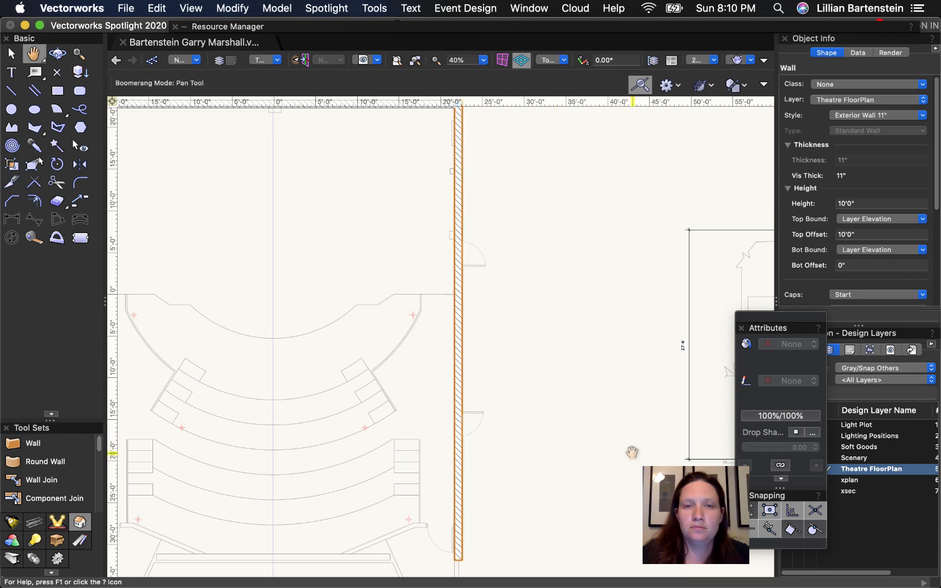
pyautogui.moveTo(321, 252); pyautogui.dragTo(481, 315)
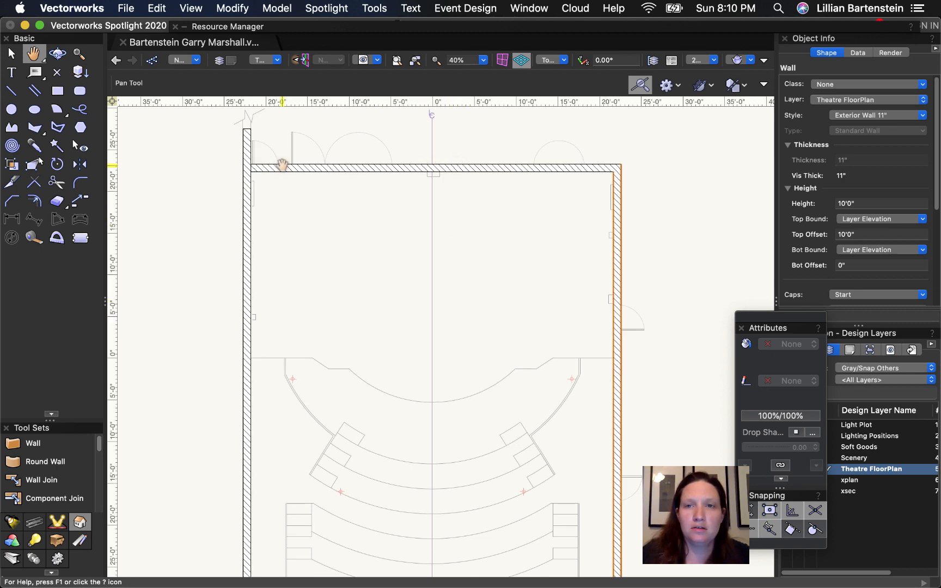
pyautogui.moveTo(863, 203); pyautogui.dragTo(787, 200)
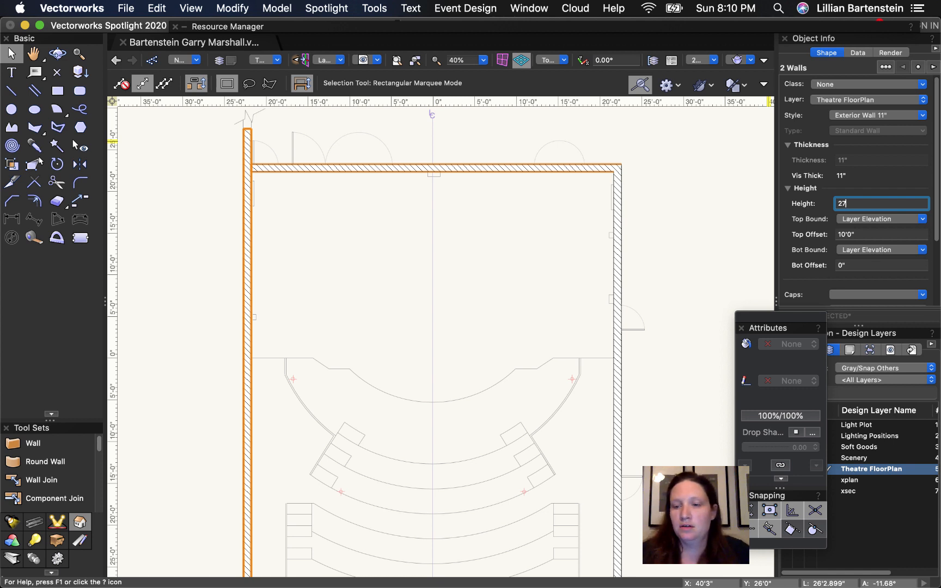
pyautogui.press('Return')
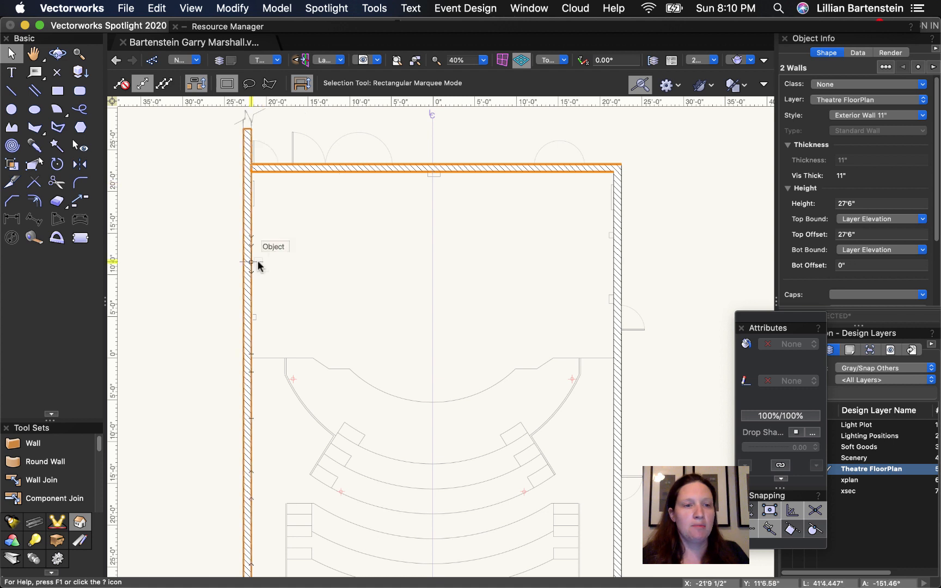
pyautogui.press('j')
pyautogui.click(43, 482)
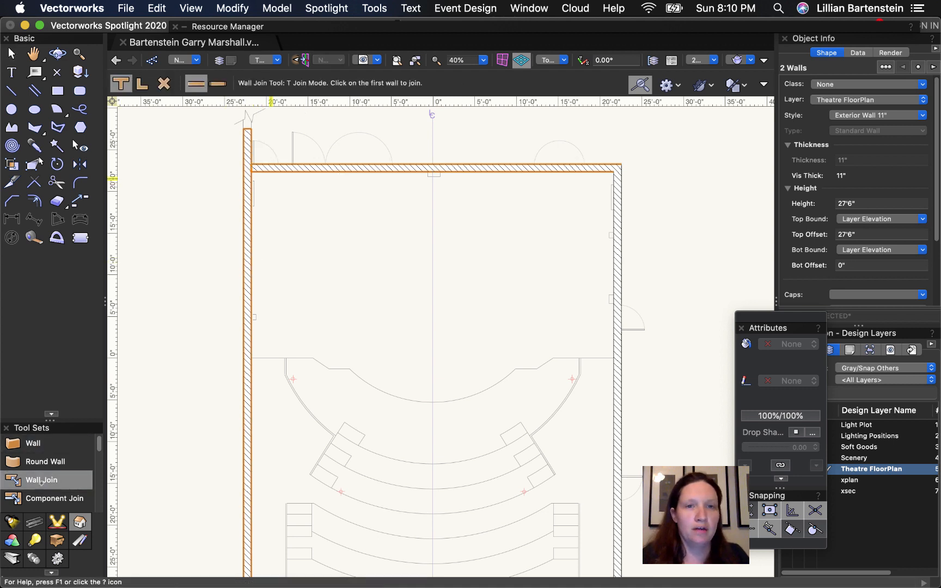
pyautogui.click(248, 155)
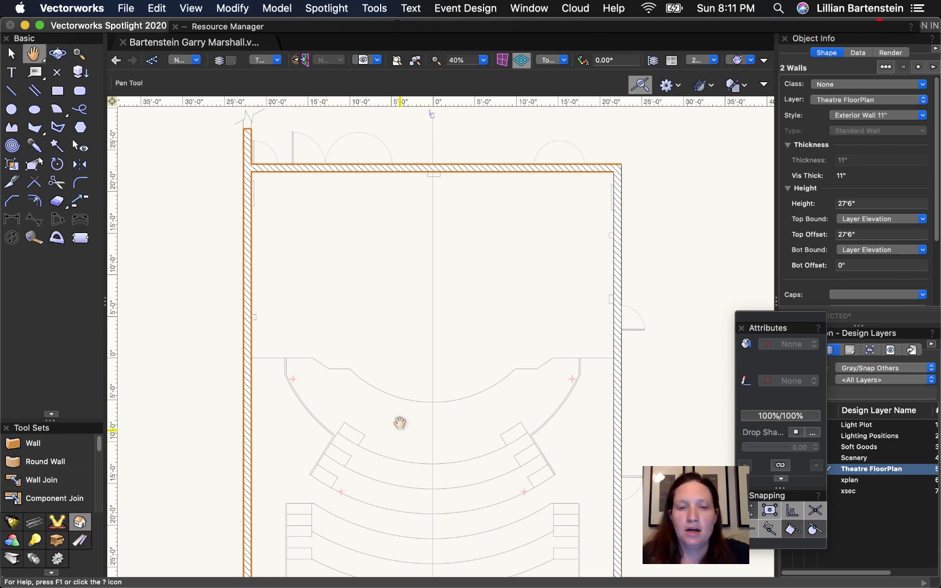
pyautogui.moveTo(400, 422); pyautogui.dragTo(406, 216)
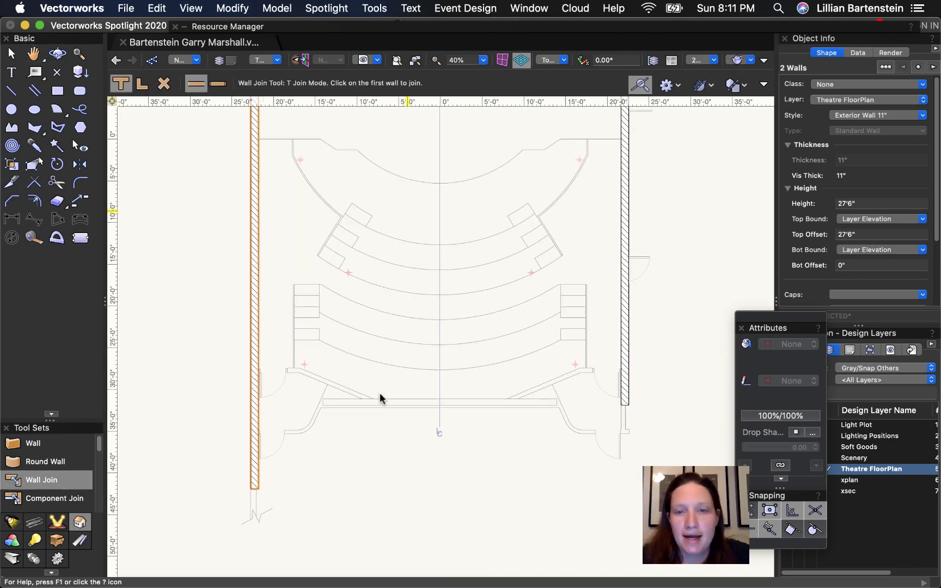
pyautogui.press('x')
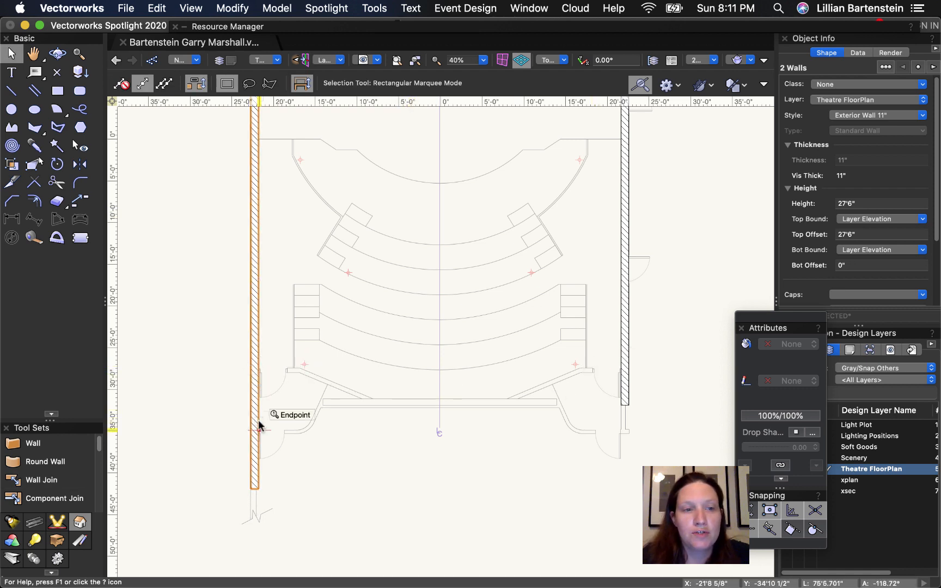
# Activate the Wall tool and choose the Exterior Wall 8" style.
pyautogui.click(27, 446)
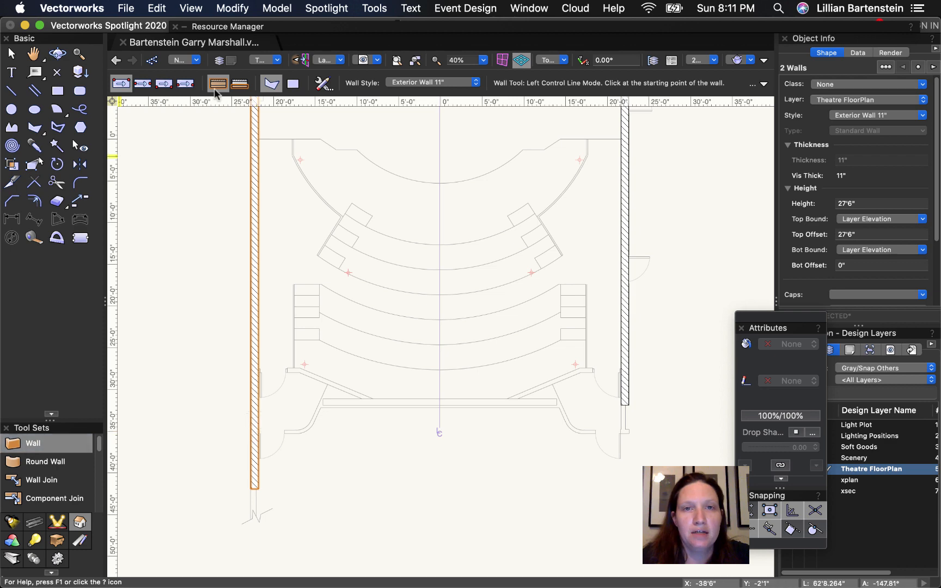
pyautogui.click(436, 84)
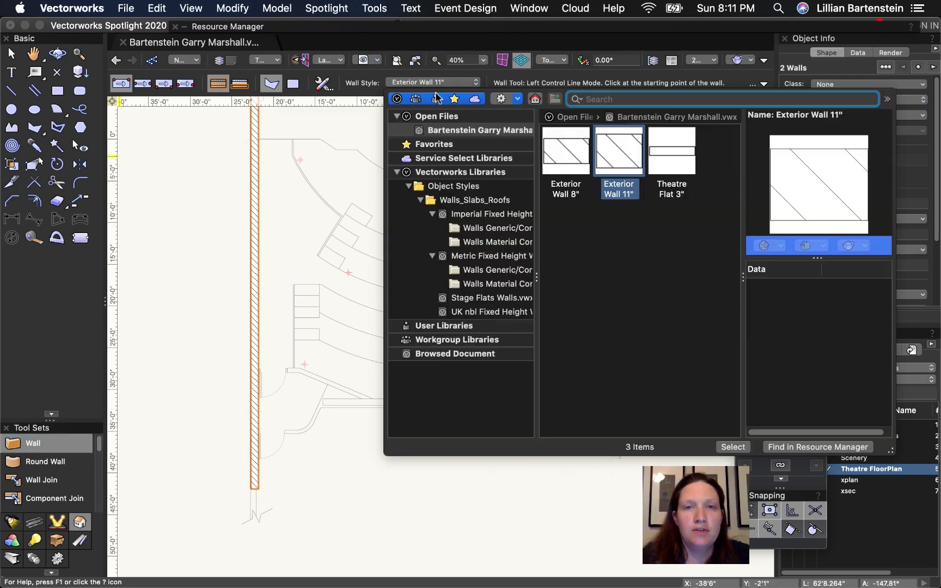
pyautogui.click(567, 152)
pyautogui.doubleClick(567, 152)
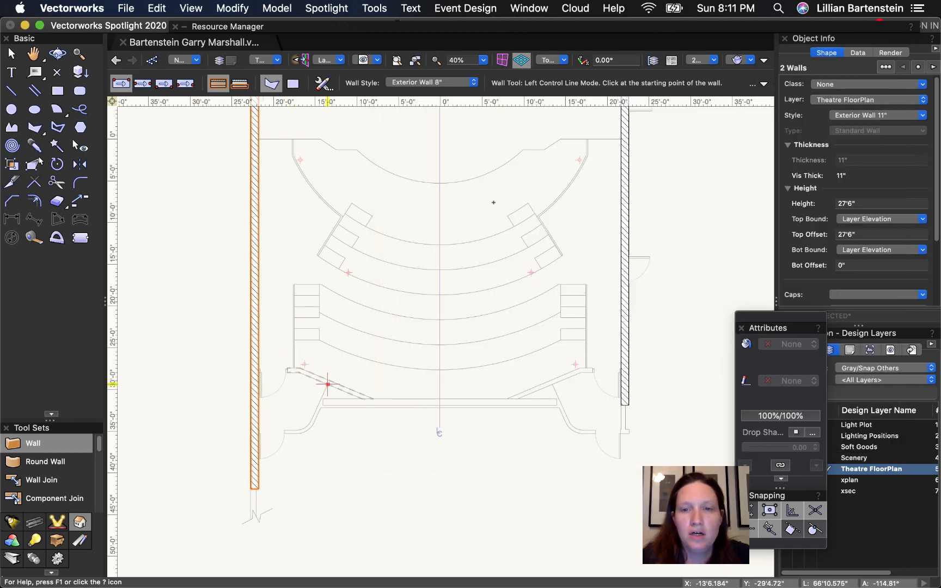
pyautogui.click(323, 405)
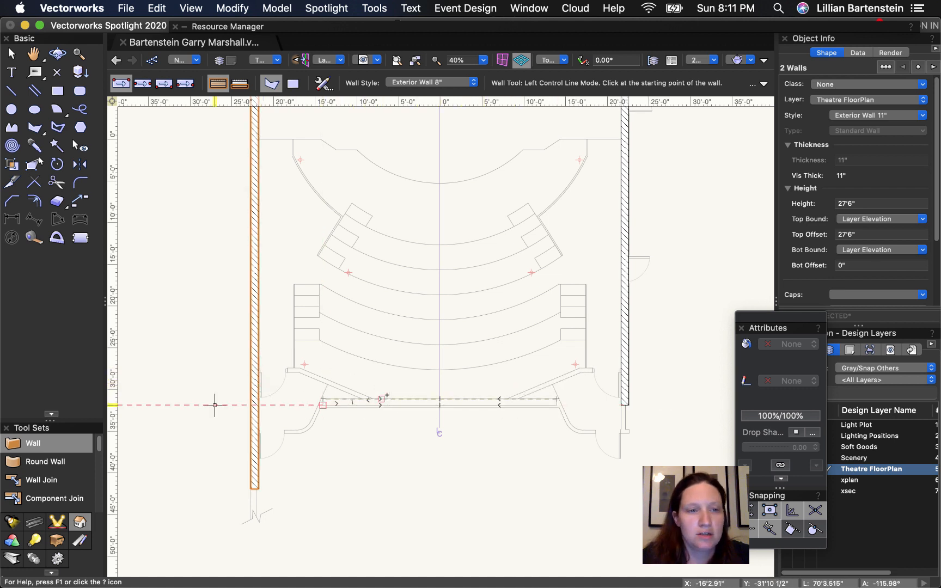
# Choose the Exterior Wall 11" style and draw a horizontal wall 28'0" long along the upper line of the narrow rectangle behind the seating.
pyautogui.click(418, 83)
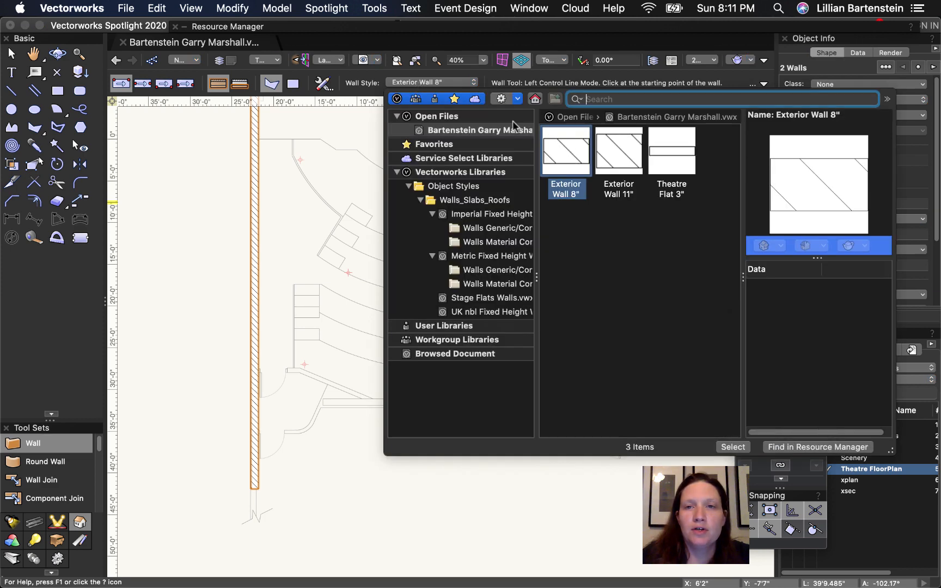
pyautogui.click(606, 157)
pyautogui.doubleClick(606, 157)
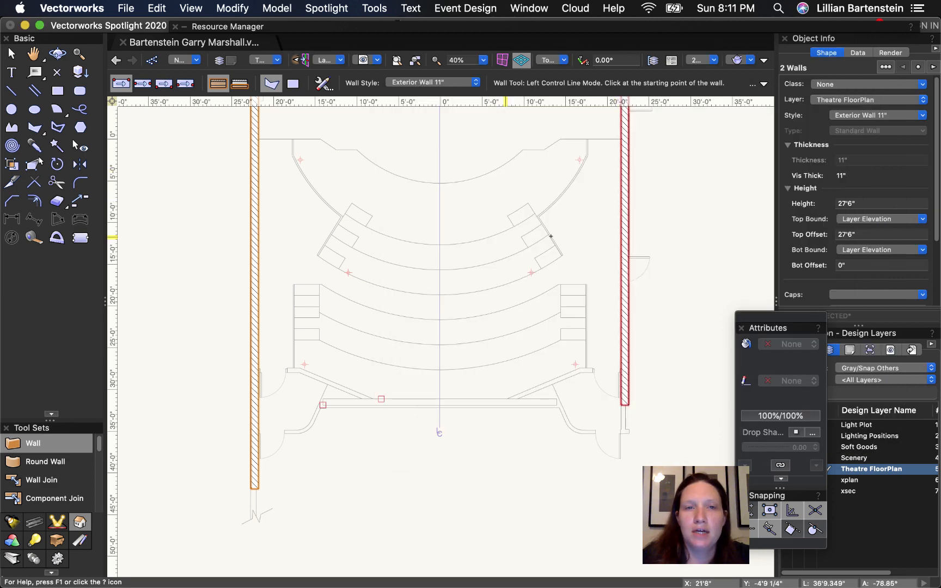
pyautogui.scroll(3, 380, 431)
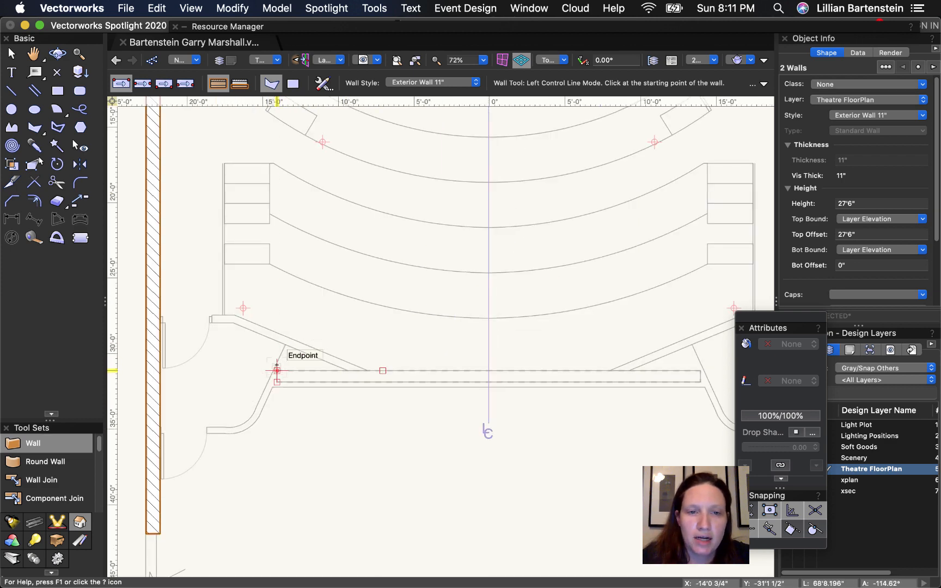
pyautogui.click(277, 371)
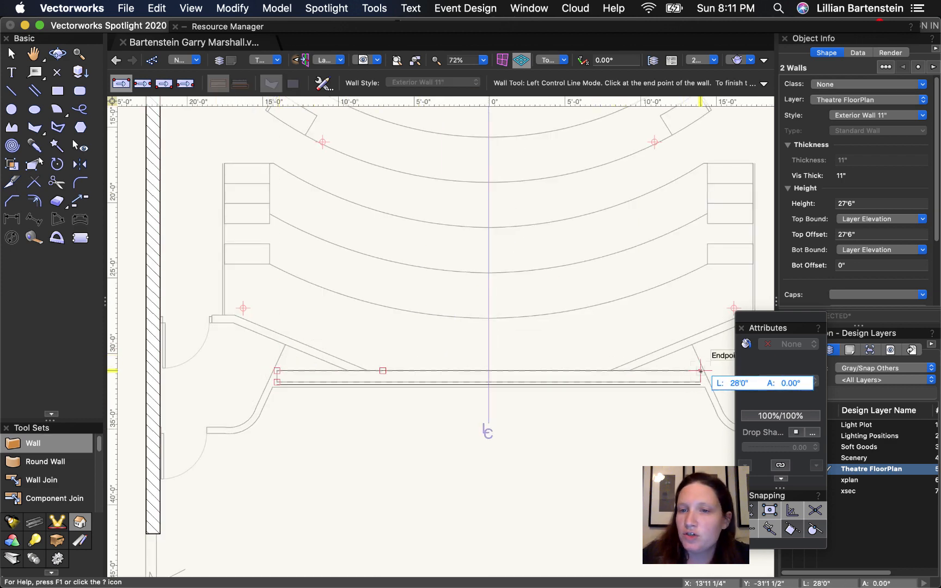
pyautogui.click(701, 371)
pyautogui.click(702, 371)
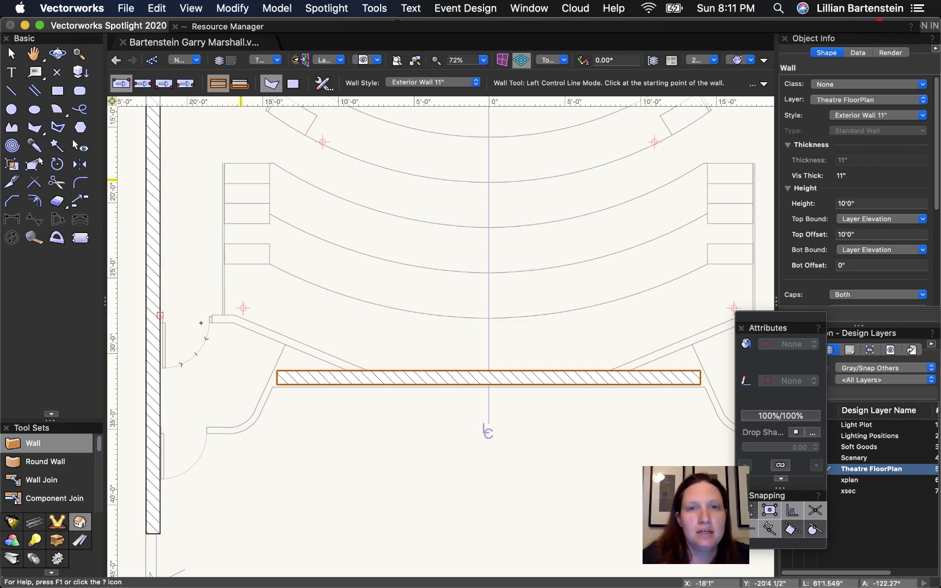
# Choose the Exterior Wall 8" style and draw a segment about 4'11" long from the left wall across the doorway to the angled wall's corner.
pyautogui.click(419, 83)
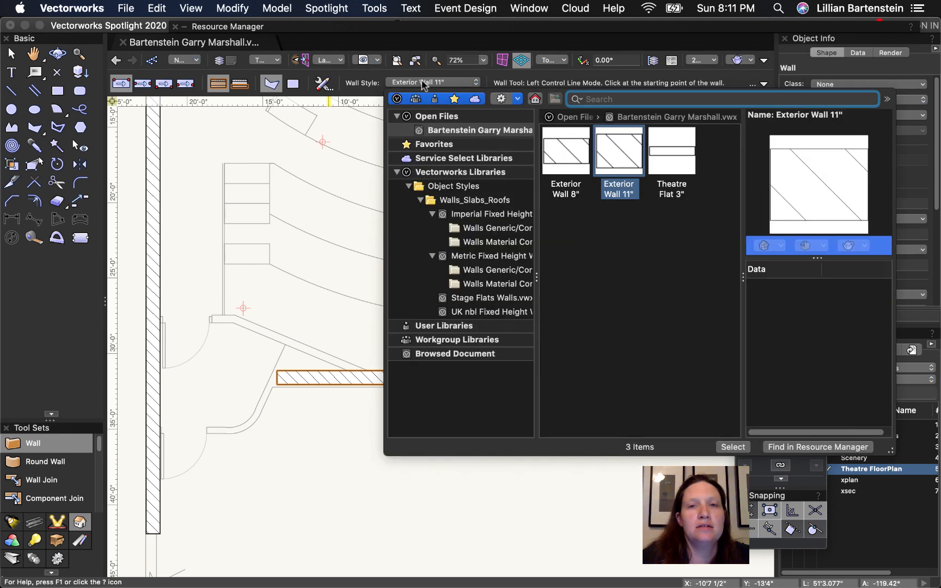
pyautogui.click(567, 155)
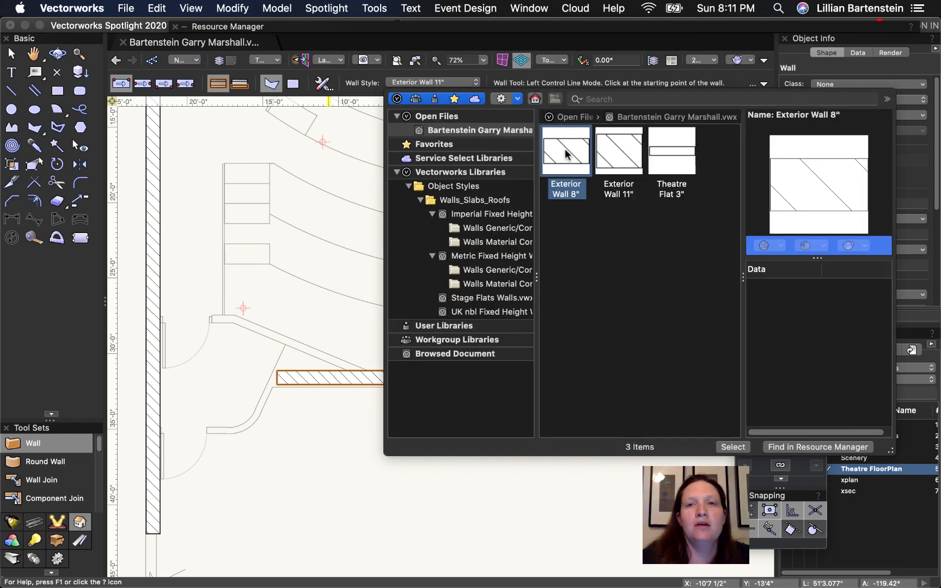
pyautogui.doubleClick(566, 154)
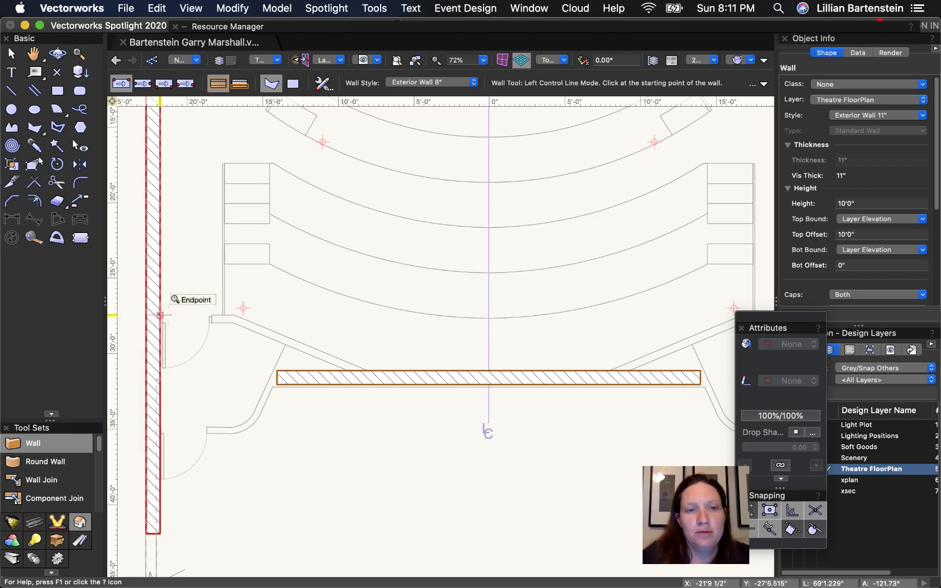
pyautogui.scroll(3, 161, 314)
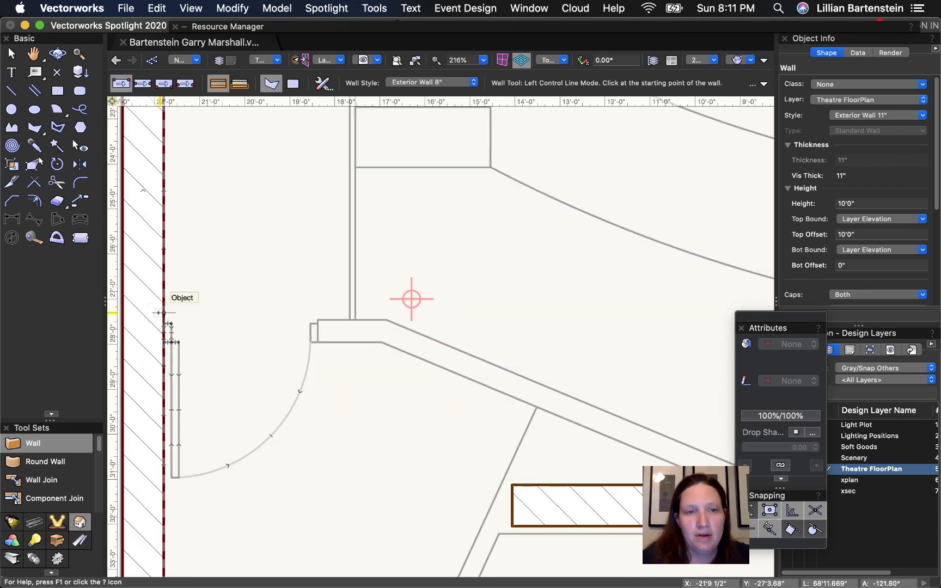
pyautogui.click(163, 323)
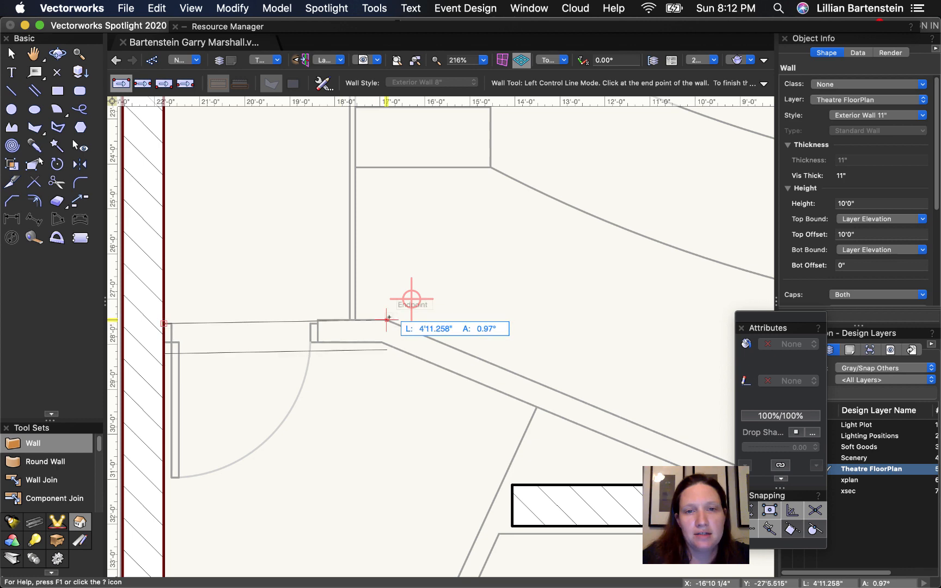
pyautogui.click(386, 320)
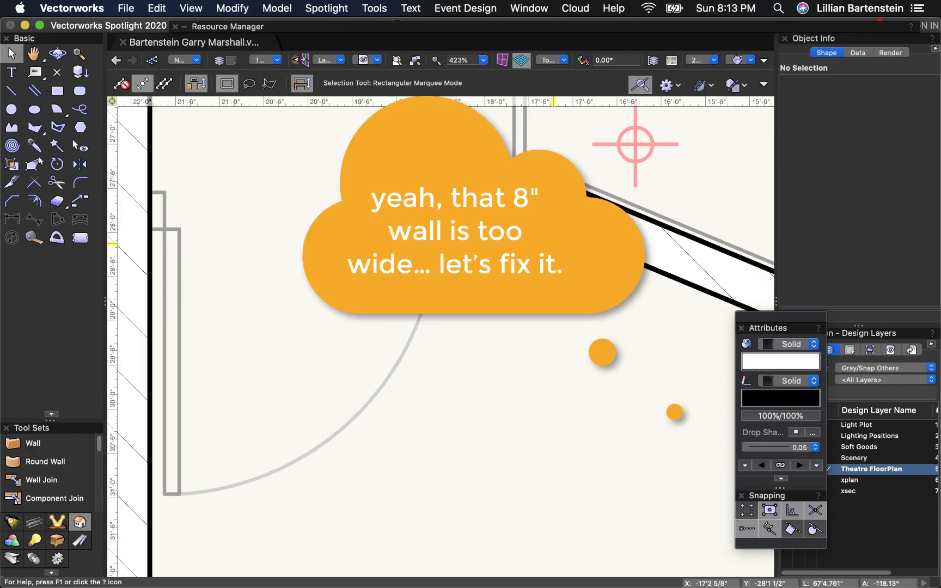
# Delete the too-wide wall along the doorway and angled line, and set the Wall tool to an unstyled 6" thick standard wall.
pyautogui.click(636, 218)
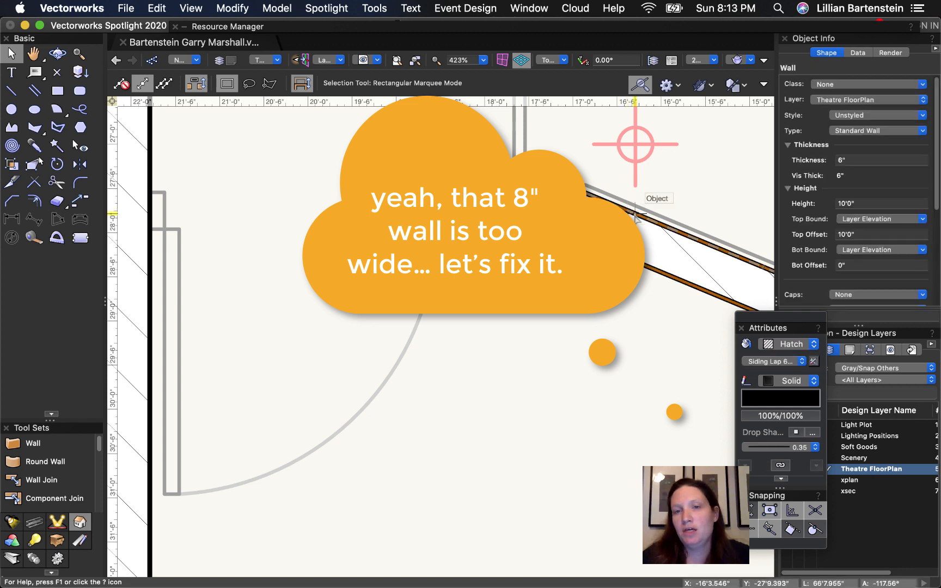
pyautogui.press('Escape')
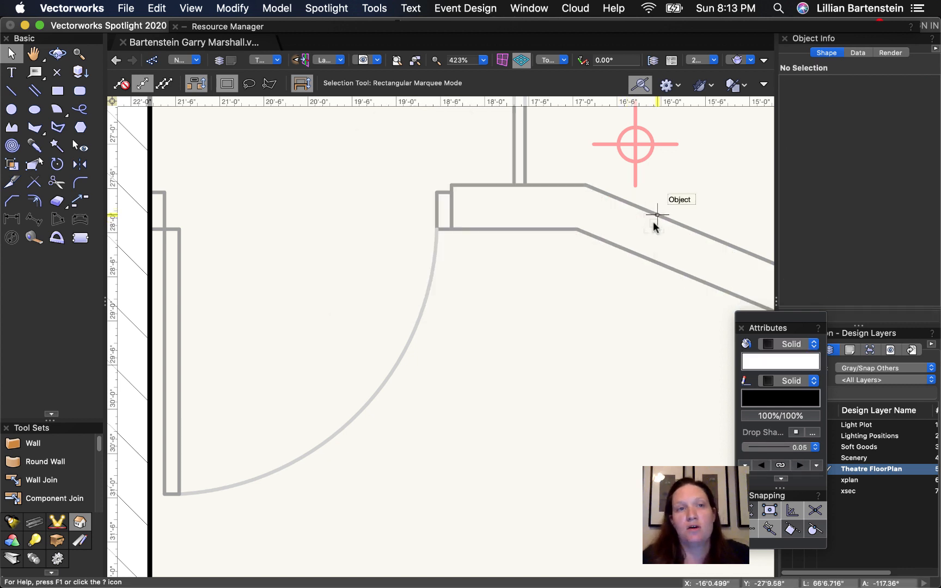
pyautogui.press('9')
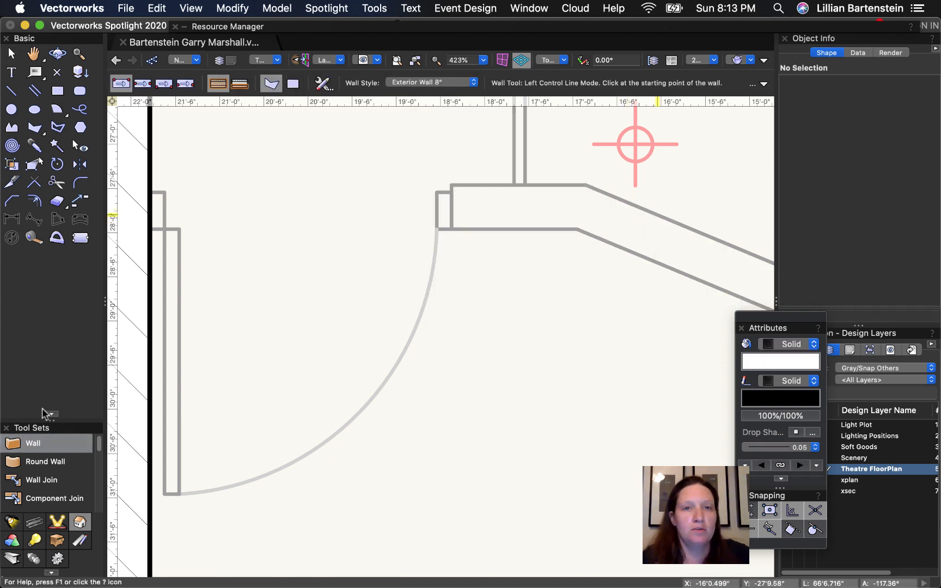
pyautogui.click(326, 83)
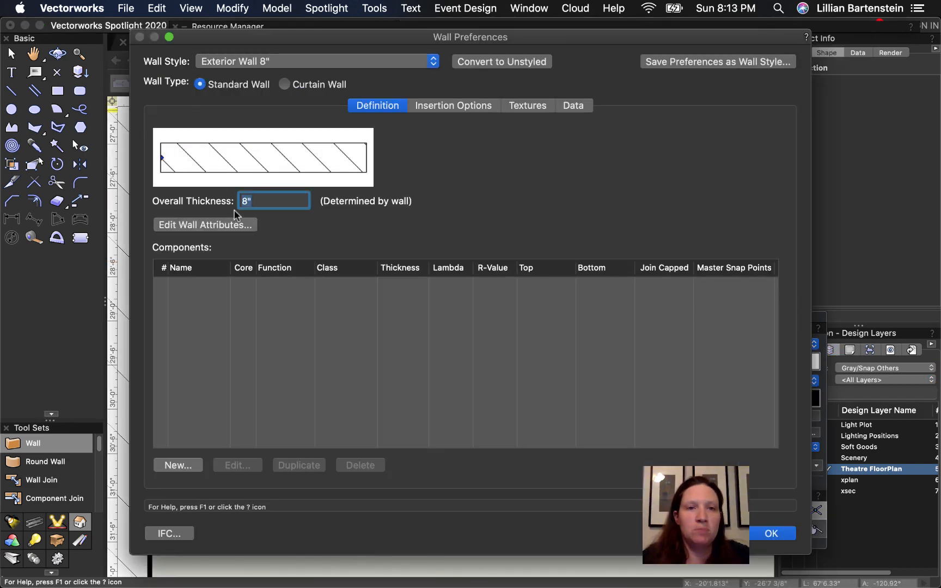
pyautogui.click(496, 61)
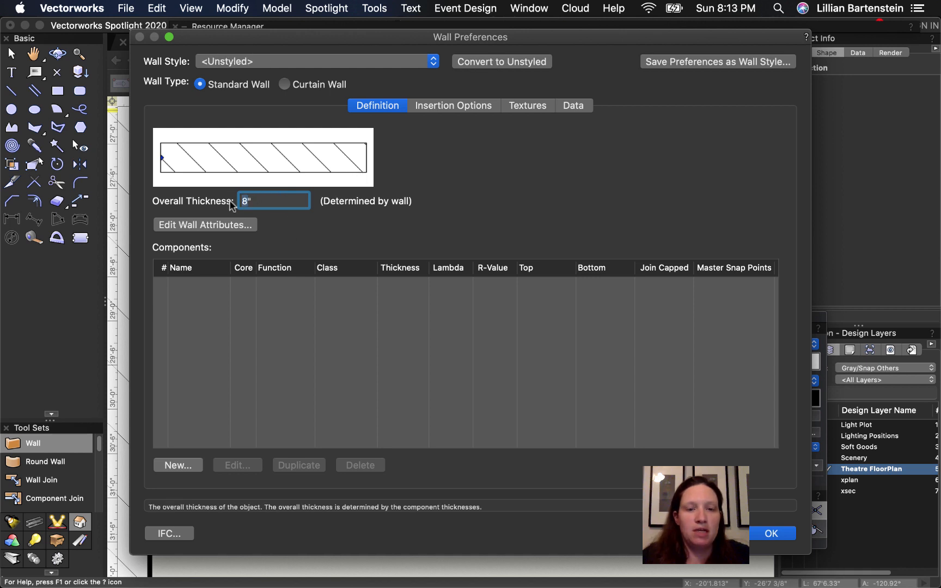
pyautogui.click(766, 534)
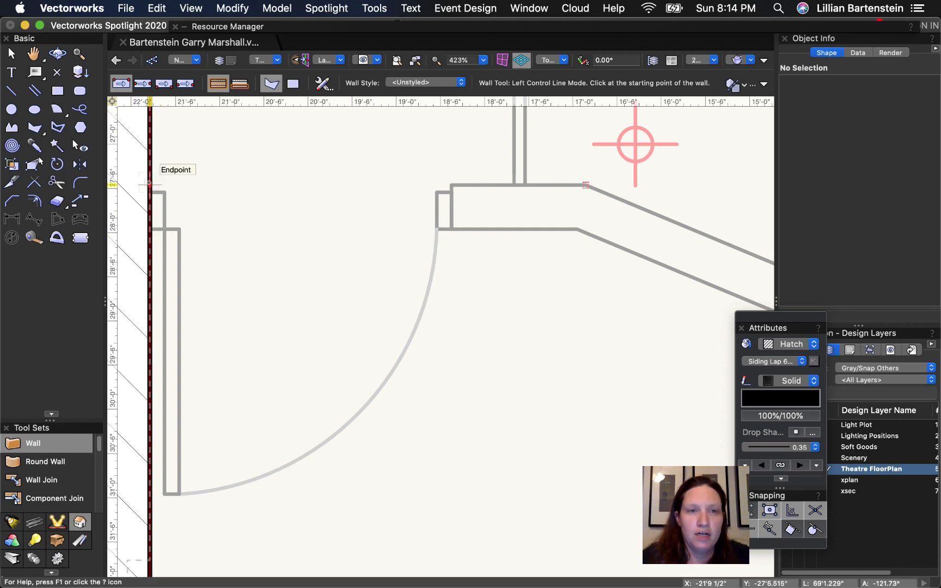
# Draw a wall from the left side wall across the doorway to the bend, continuing 9'6.302" at -22.63° to the back wall.
pyautogui.click(149, 185)
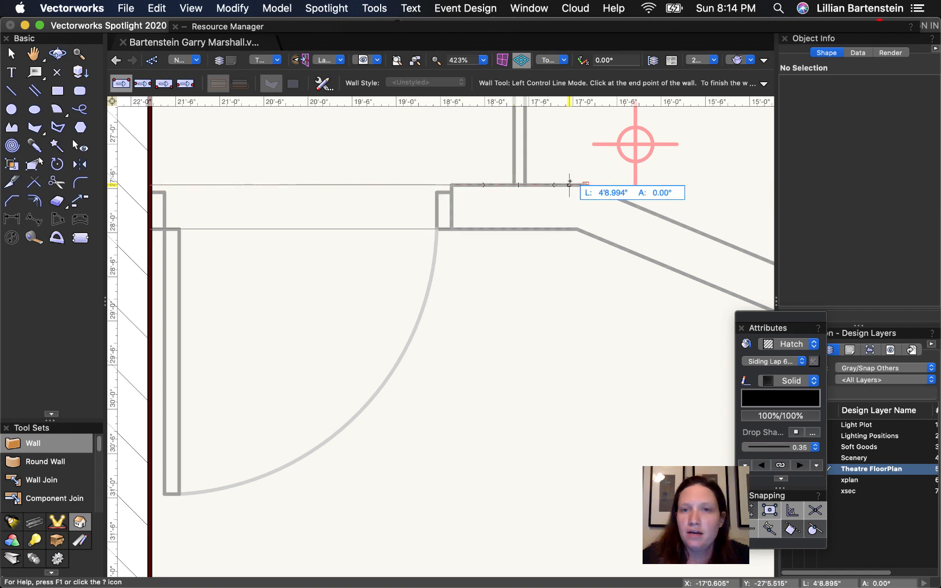
pyautogui.click(585, 185)
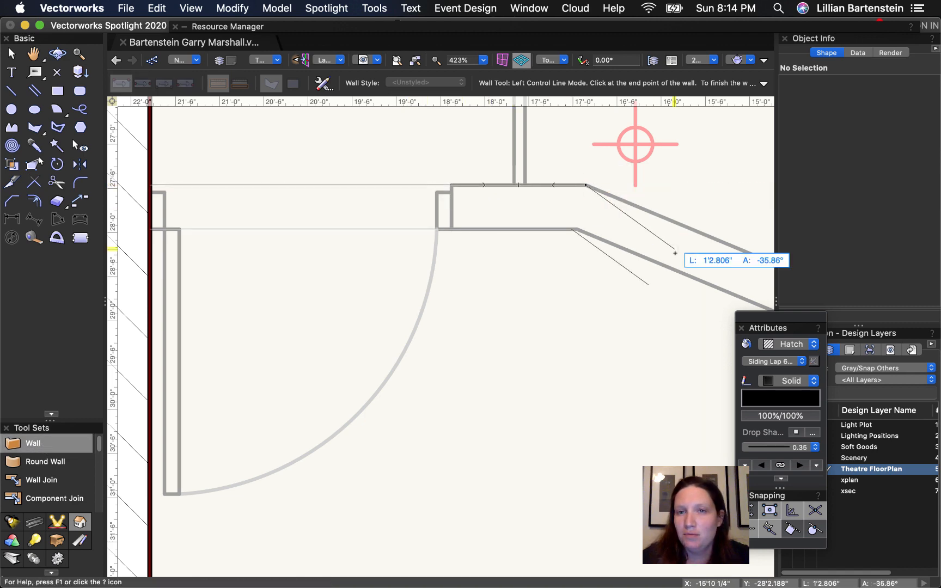
pyautogui.moveTo(672, 304)
pyautogui.mouseDown(button='middle')
pyautogui.moveTo(252, 271)
pyautogui.moveTo(137, 231)
pyautogui.moveTo(96, 191)
pyautogui.moveTo(5, 199)
pyautogui.mouseUp(button='middle')
pyautogui.scroll(-2, 136, 231)
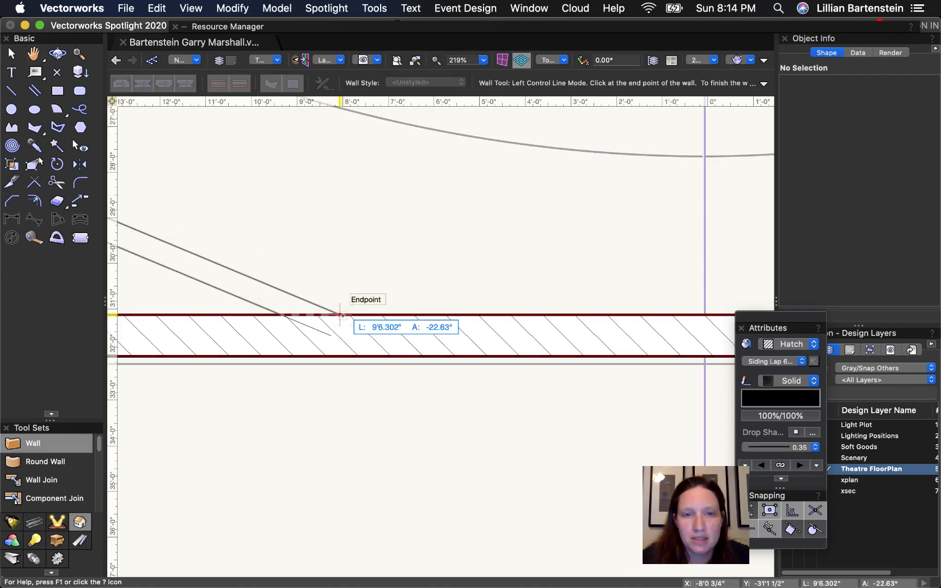
pyautogui.doubleClick(340, 315)
pyautogui.scroll(-2, 342, 315)
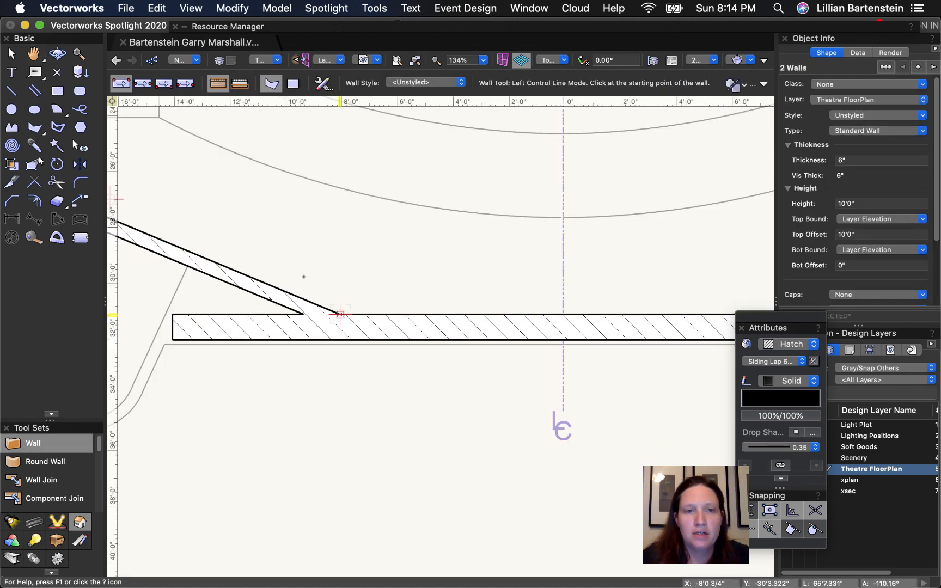
# Draw the mirrored wall from the back wall 9'6.302" at 22.63° to the bend, continuing 4'11 1/4" horizontally to the right side wall.
pyautogui.moveTo(286, 272); pyautogui.dragTo(516, 308, button='middle')
pyautogui.moveTo(516, 308); pyautogui.dragTo(577, 311)
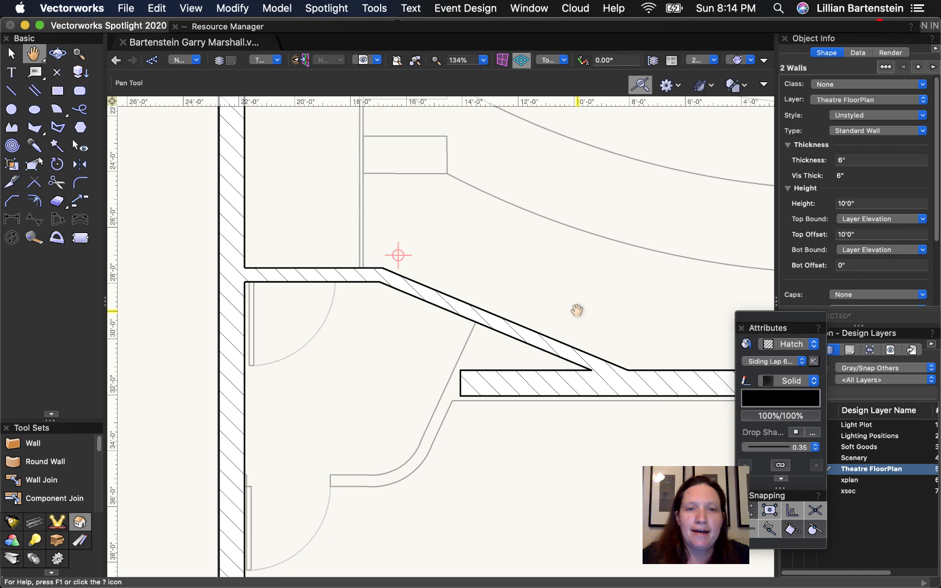
pyautogui.moveTo(577, 311); pyautogui.dragTo(35, 301, button='middle')
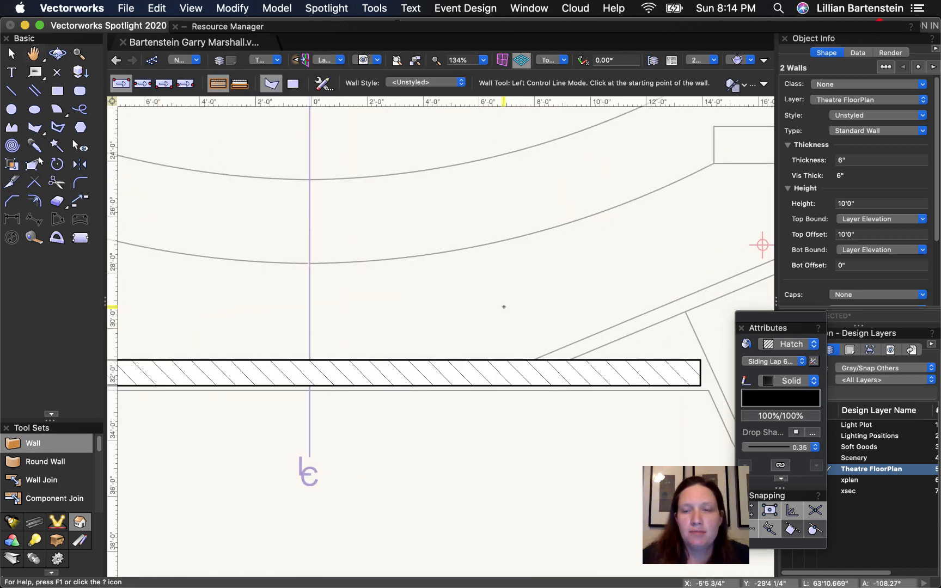
pyautogui.moveTo(506, 307); pyautogui.dragTo(116, 300, button='middle')
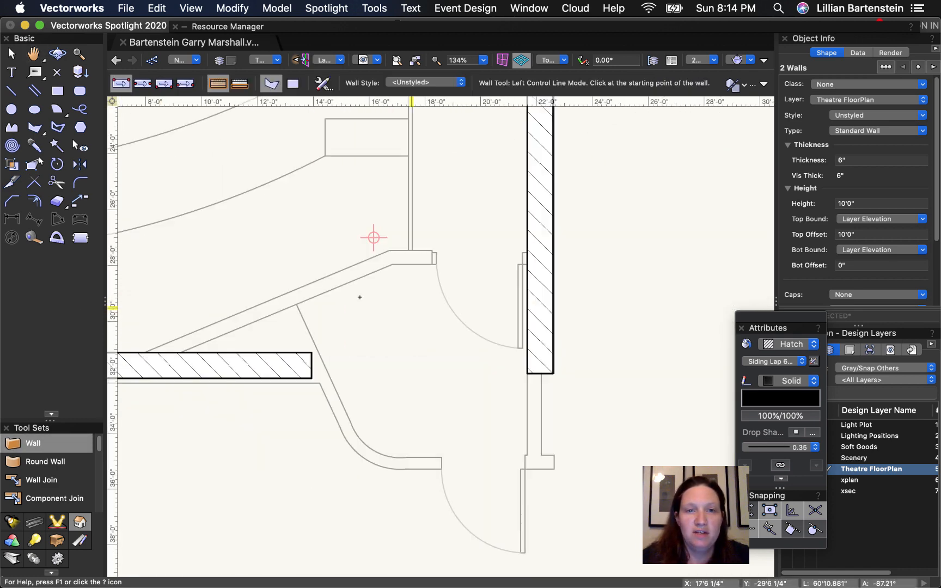
pyautogui.moveTo(208, 260); pyautogui.dragTo(439, 263, button='middle')
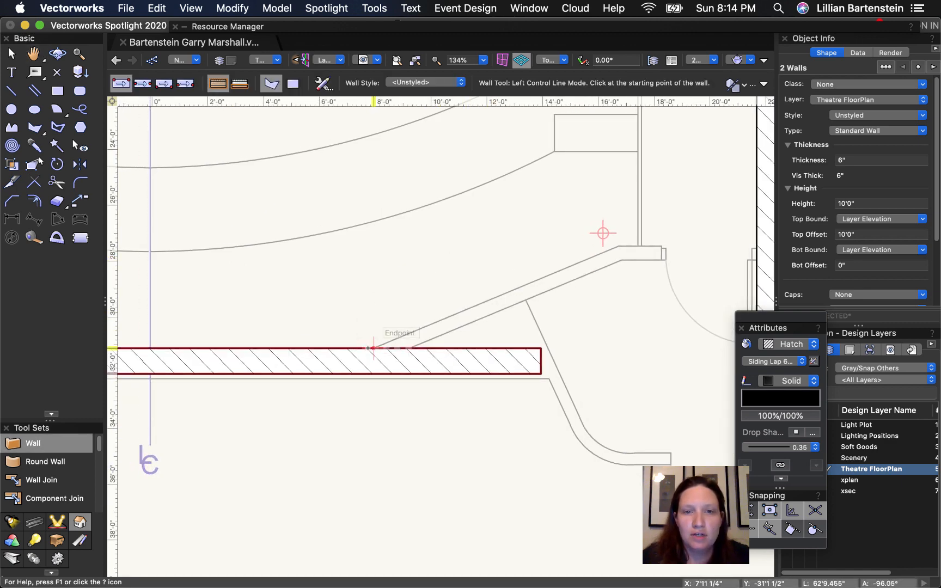
pyautogui.click(373, 347)
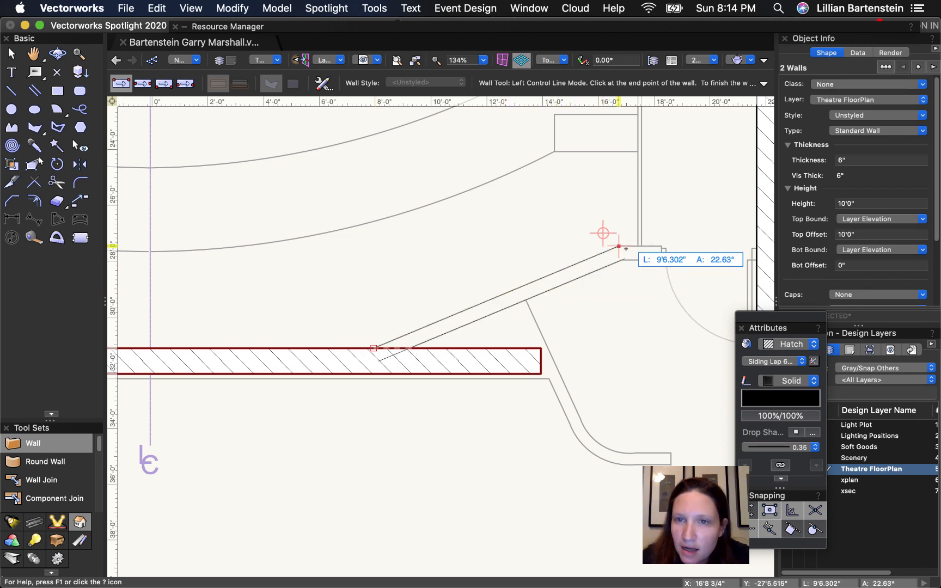
pyautogui.click(619, 247)
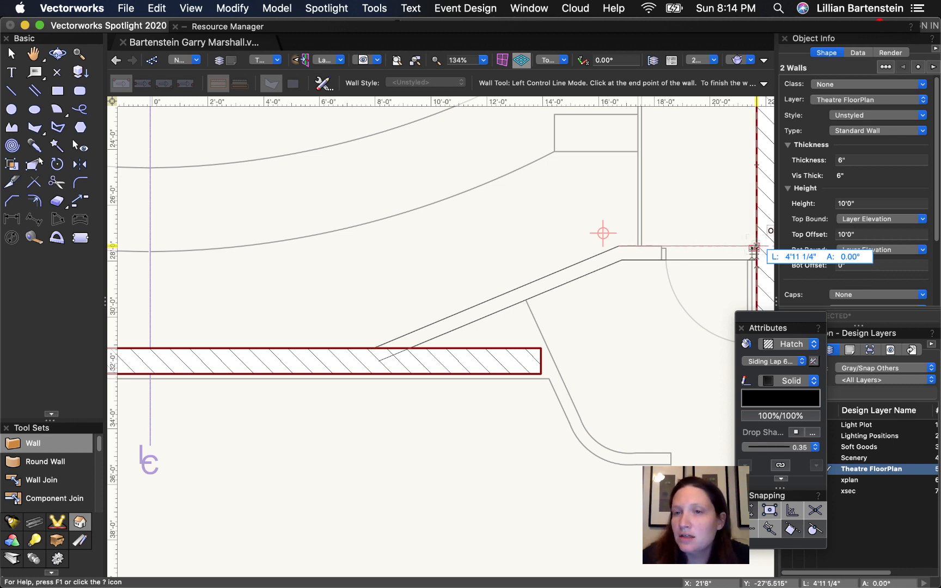
pyautogui.doubleClick(756, 247)
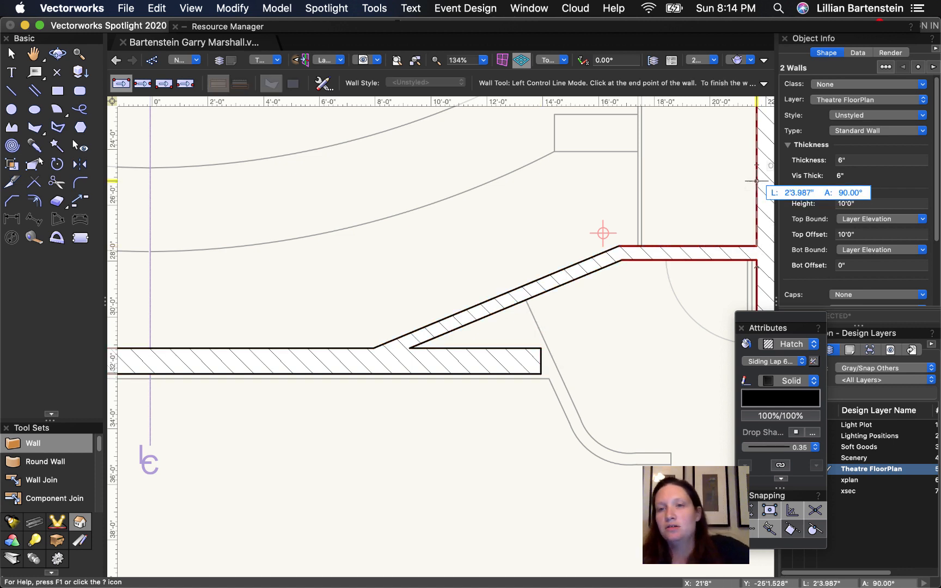
pyautogui.press('Escape')
# Examine the section drawing from the stage to the rear of the house to determine the height of the back walls.
pyautogui.scroll(-4, 486, 262)
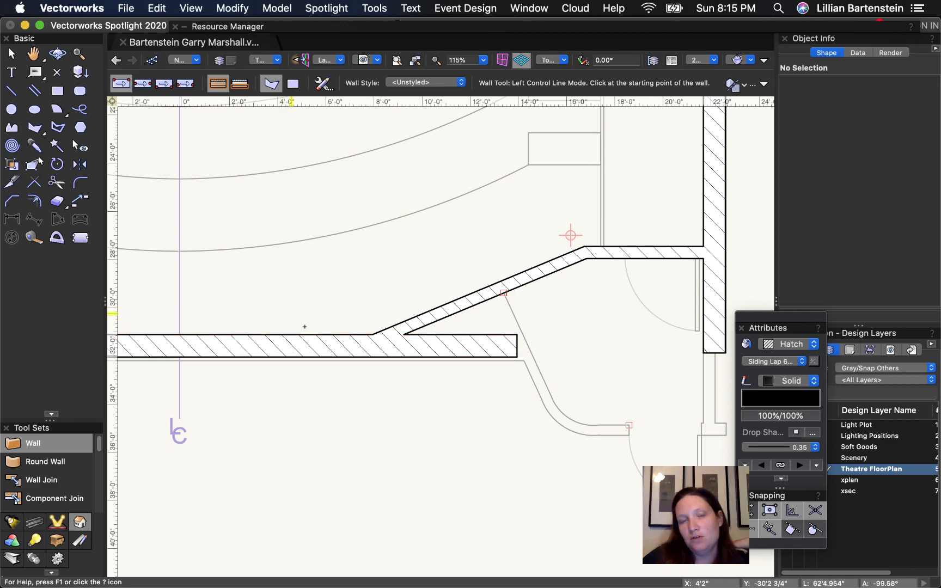
pyautogui.scroll(-5, 305, 327)
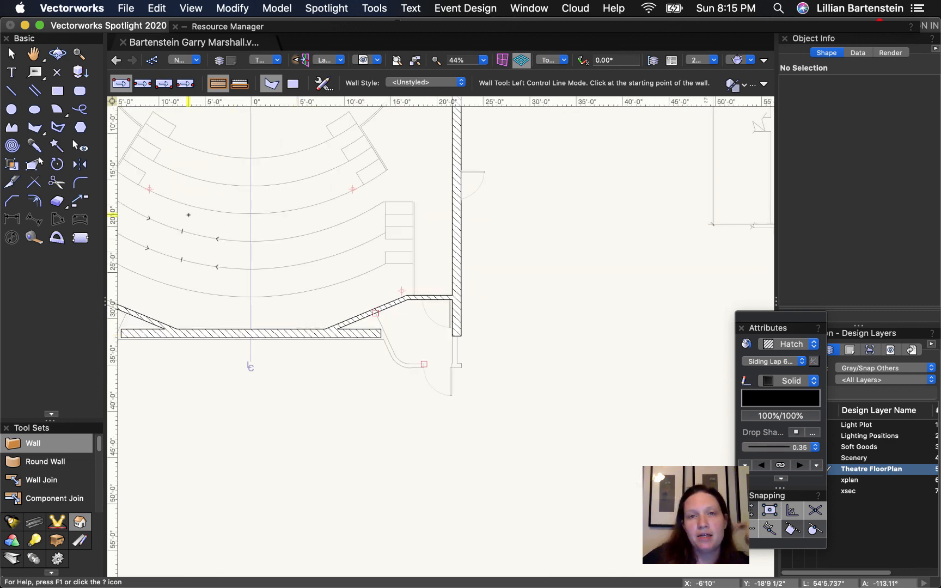
pyautogui.press('h')
pyautogui.moveTo(243, 189)
pyautogui.mouseDown()
pyautogui.moveTo(549, 338)
pyautogui.moveTo(404, 328)
pyautogui.moveTo(276, 292)
pyautogui.mouseUp()
pyautogui.moveTo(521, 255); pyautogui.dragTo(189, 257)
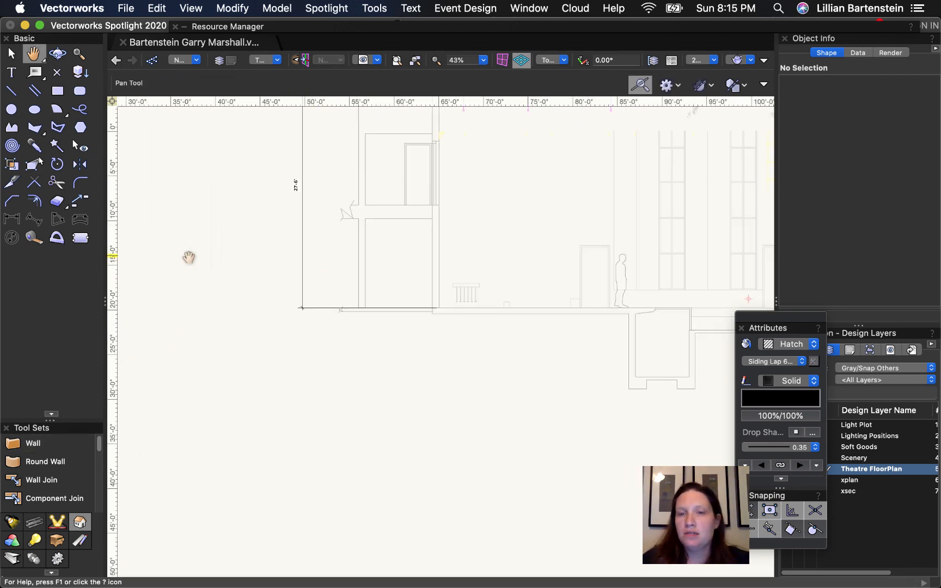
pyautogui.press('9')
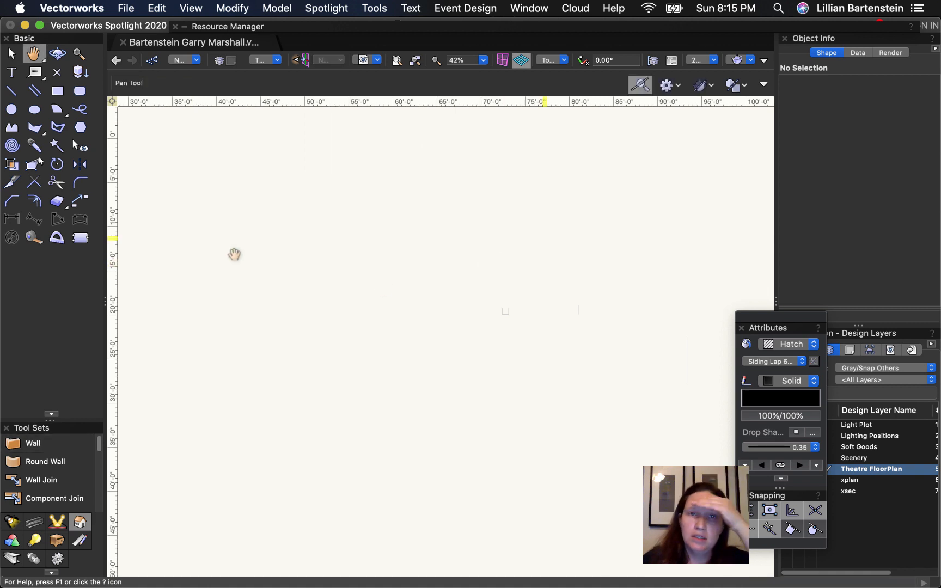
pyautogui.moveTo(546, 238); pyautogui.dragTo(235, 256, button='middle')
pyautogui.scroll(-1, 383, 287)
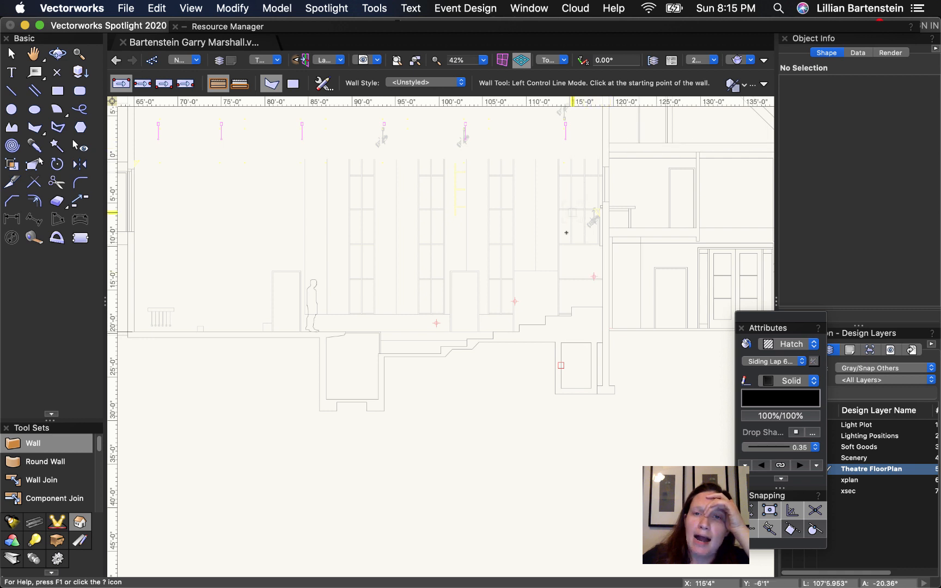
pyautogui.moveTo(527, 265)
pyautogui.mouseDown(button='middle')
pyautogui.moveTo(502, 338)
pyautogui.moveTo(508, 315)
pyautogui.mouseUp(button='middle')
pyautogui.press('9')
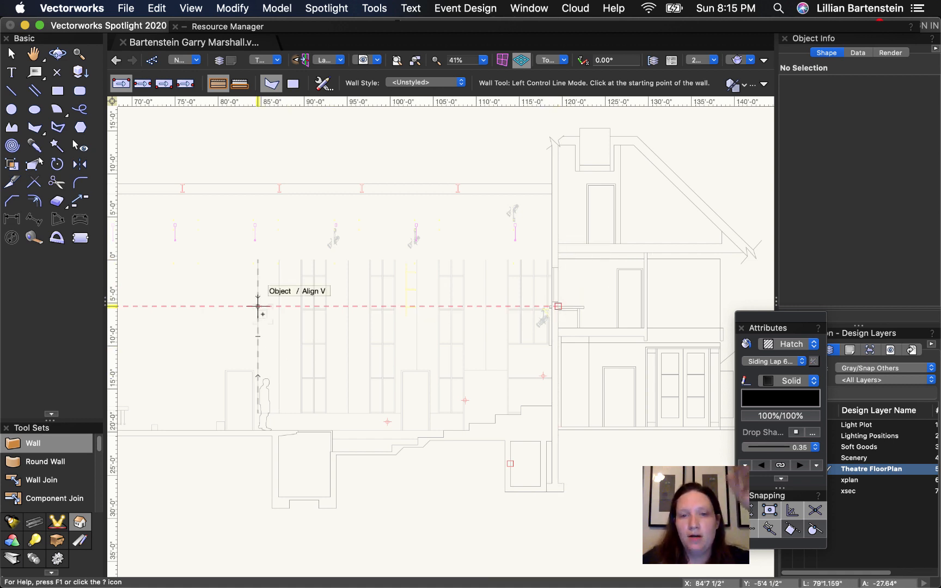
pyautogui.press('space')
pyautogui.moveTo(250, 326)
pyautogui.mouseDown()
pyautogui.moveTo(626, 328)
pyautogui.moveTo(583, 330)
pyautogui.mouseUp()
pyautogui.press('space')
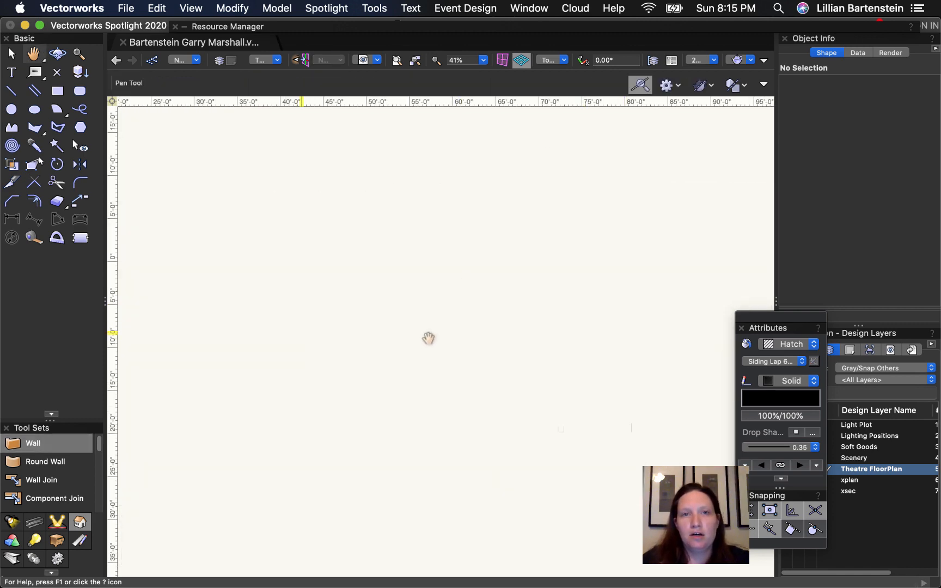
pyautogui.moveTo(429, 337)
pyautogui.mouseDown()
pyautogui.moveTo(645, 338)
pyautogui.moveTo(680, 292)
pyautogui.moveTo(693, 296)
pyautogui.mouseUp()
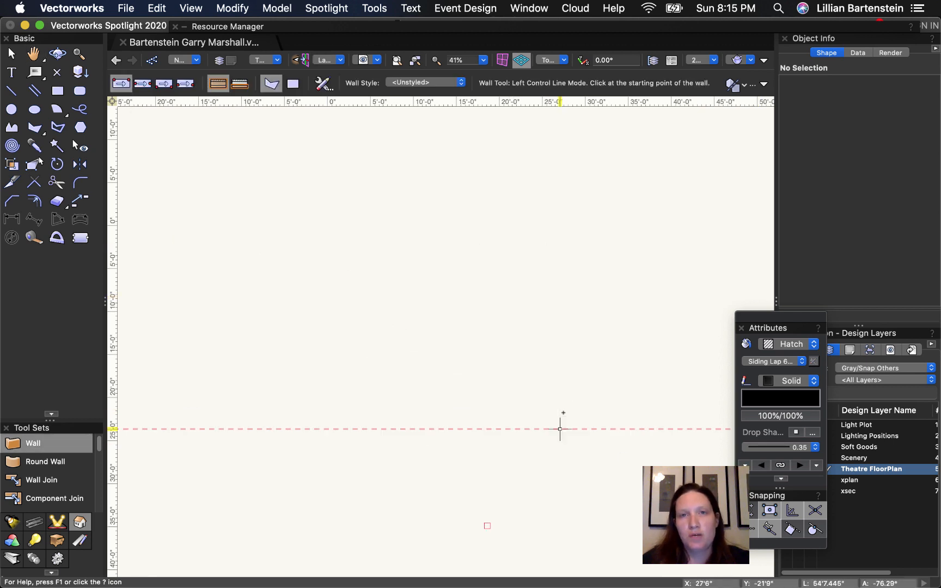
pyautogui.scroll(1, 353, 442)
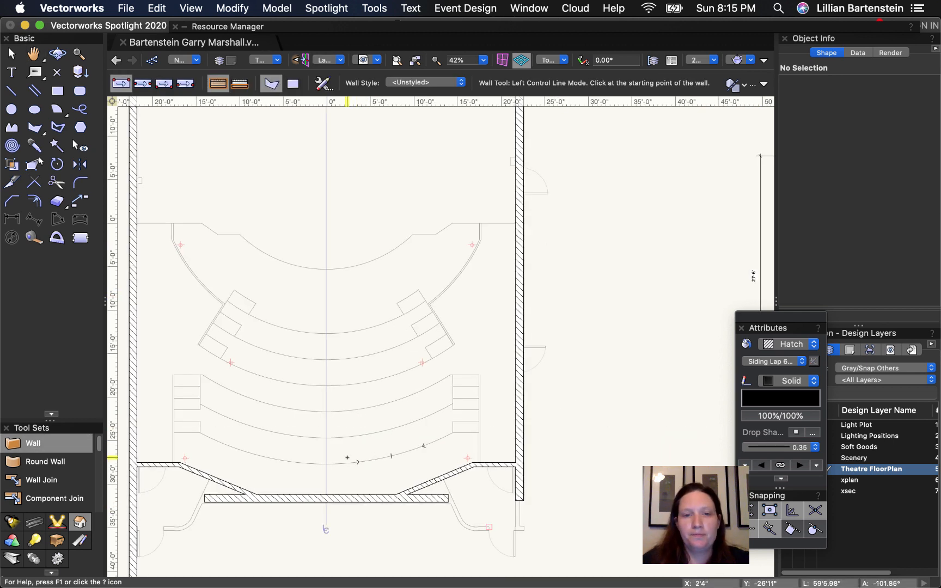
# Select the back wall and the angled and doorway walls on both sides, and set their height to 27'6".
pyautogui.press('x')
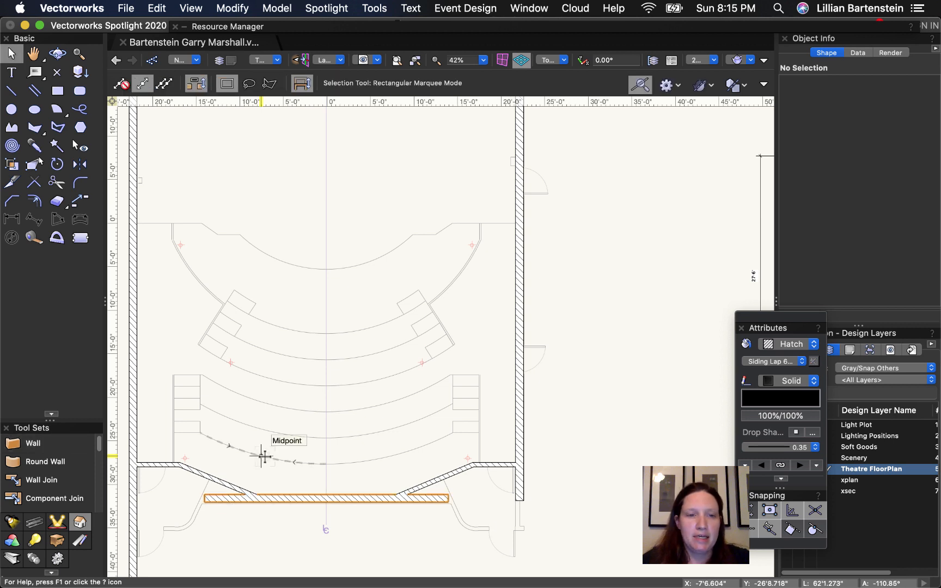
pyautogui.click(258, 498)
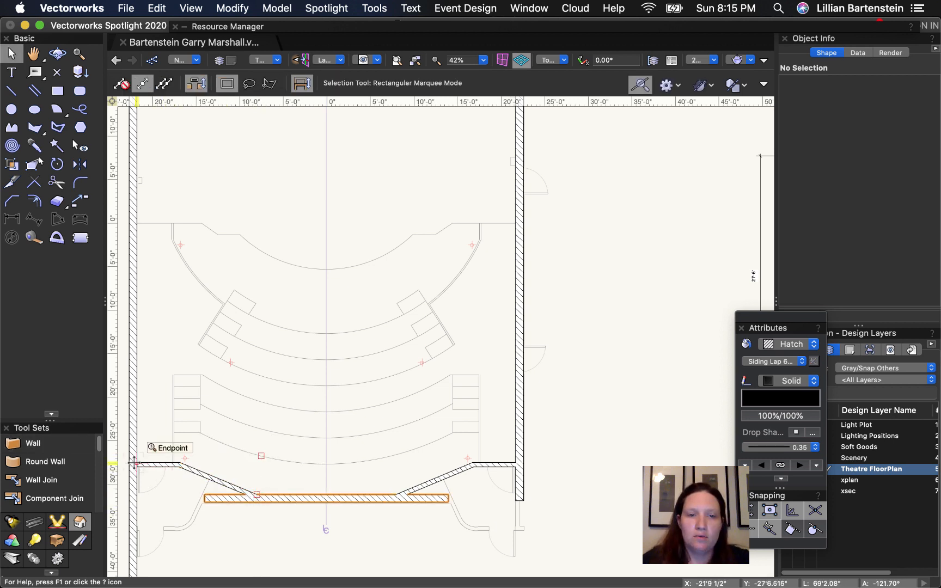
pyautogui.keyDown('shift'); pyautogui.click(244, 493); pyautogui.keyUp('shift')
pyautogui.keyDown('shift'); pyautogui.click(180, 464); pyautogui.keyUp('shift')
pyautogui.keyDown('shift'); pyautogui.click(443, 480); pyautogui.keyUp('shift')
pyautogui.keyDown('shift'); pyautogui.click(486, 465); pyautogui.keyUp('shift')
pyautogui.doubleClick(850, 204)
pyautogui.write('27\'6"')
pyautogui.press('Return')
pyautogui.click(420, 419)
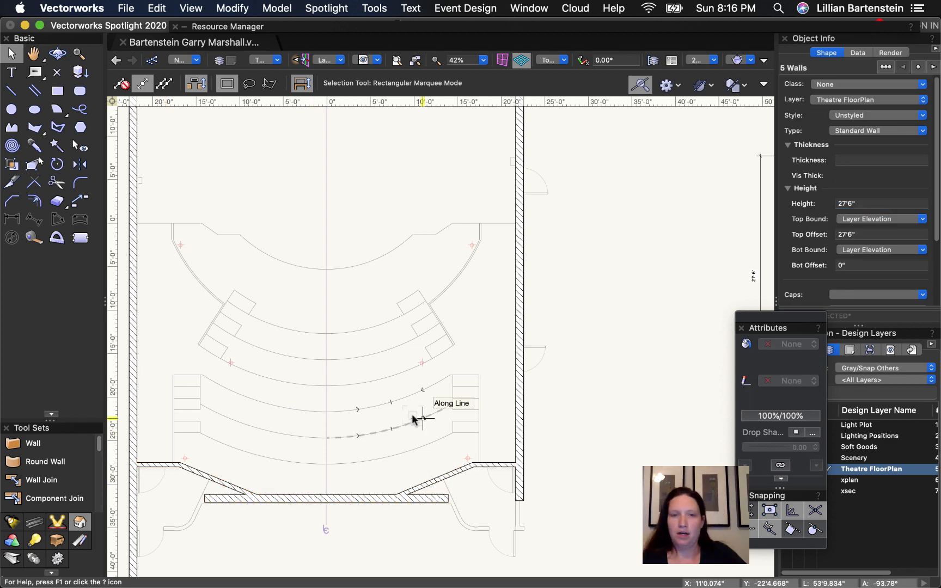
# Turn on Unified View while inspecting the walls in 3D against the floor plan, and return to the Top/Plan view.
pyautogui.hotkey('shift', 'c')
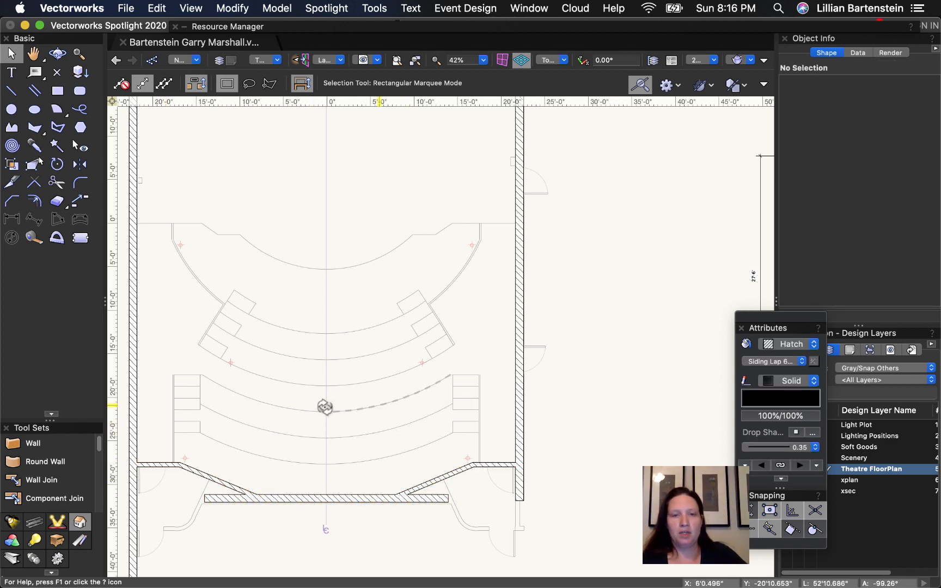
pyautogui.moveTo(252, 261); pyautogui.dragTo(388, 353)
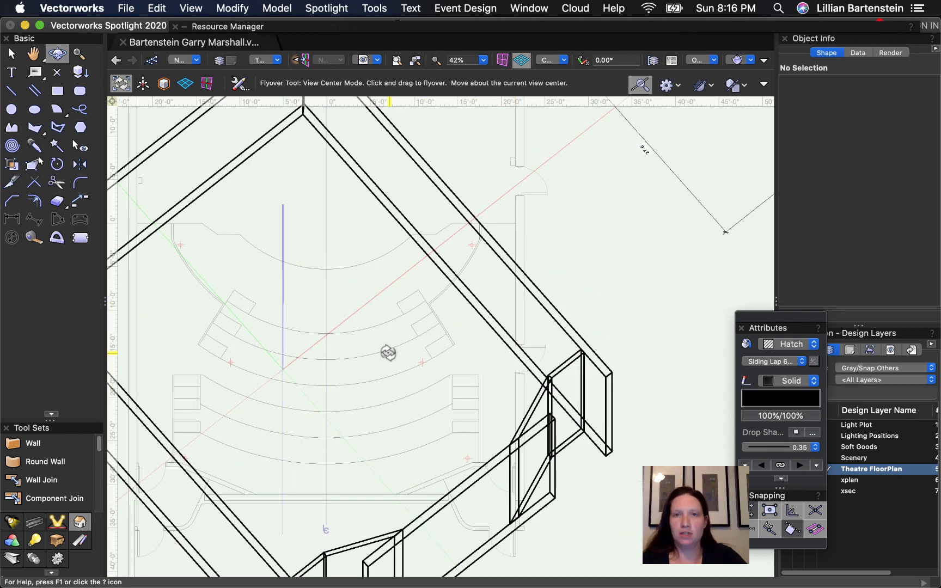
pyautogui.click(654, 61)
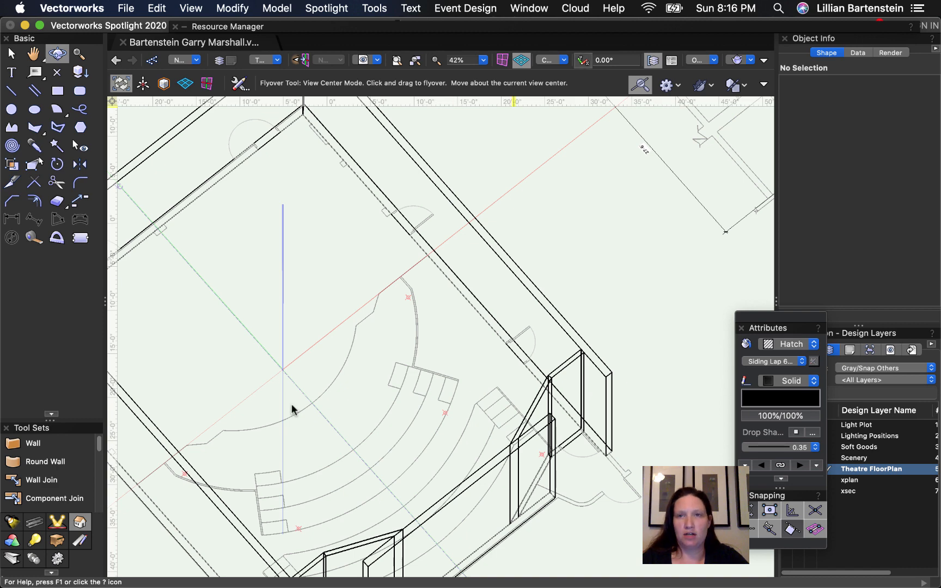
pyautogui.click(659, 61)
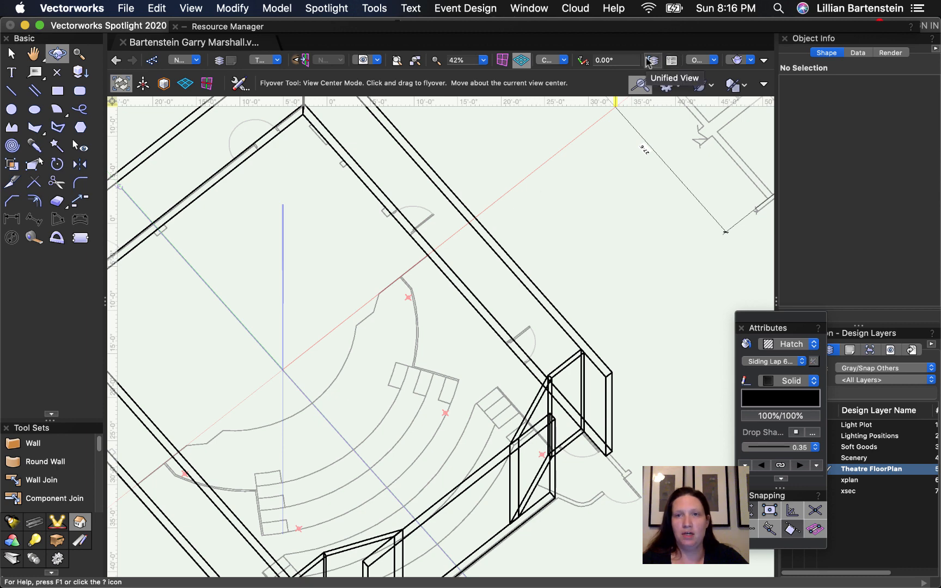
pyautogui.click(653, 60)
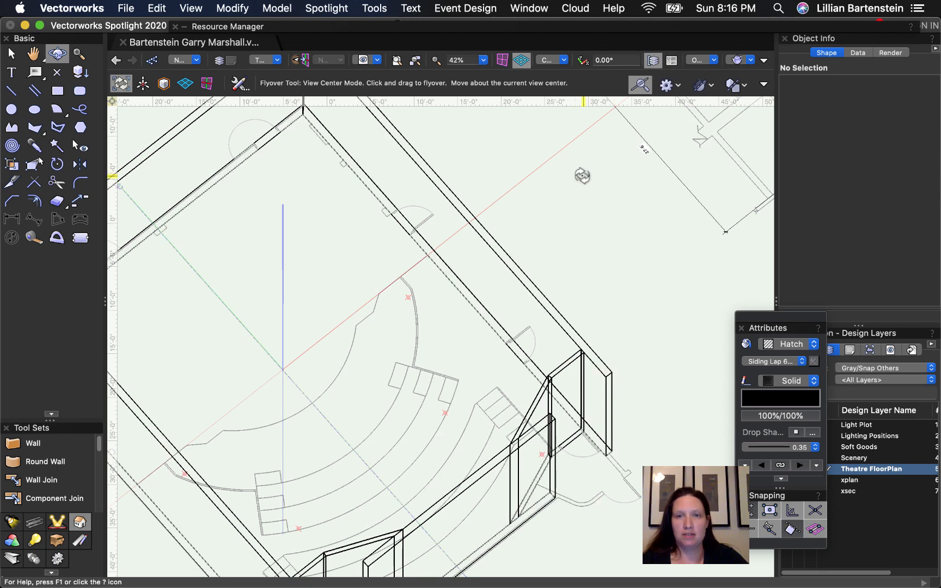
pyautogui.press('super+shift+g')
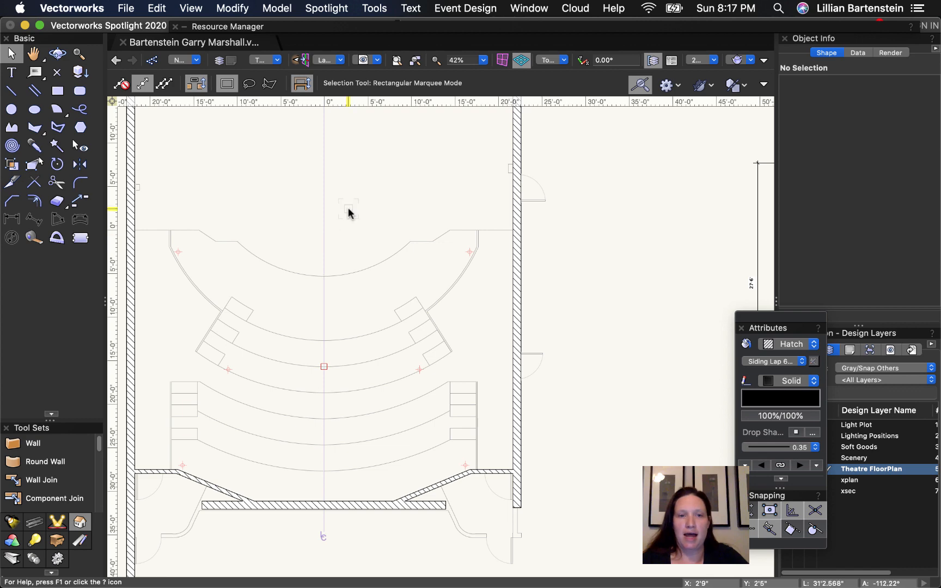
# Insert a Custom Door, aligned right, in the right side wall at the drawn opening nearest the stage front, swinging outward.
pyautogui.press('h')
pyautogui.moveTo(349, 206); pyautogui.dragTo(440, 371)
pyautogui.press('x')
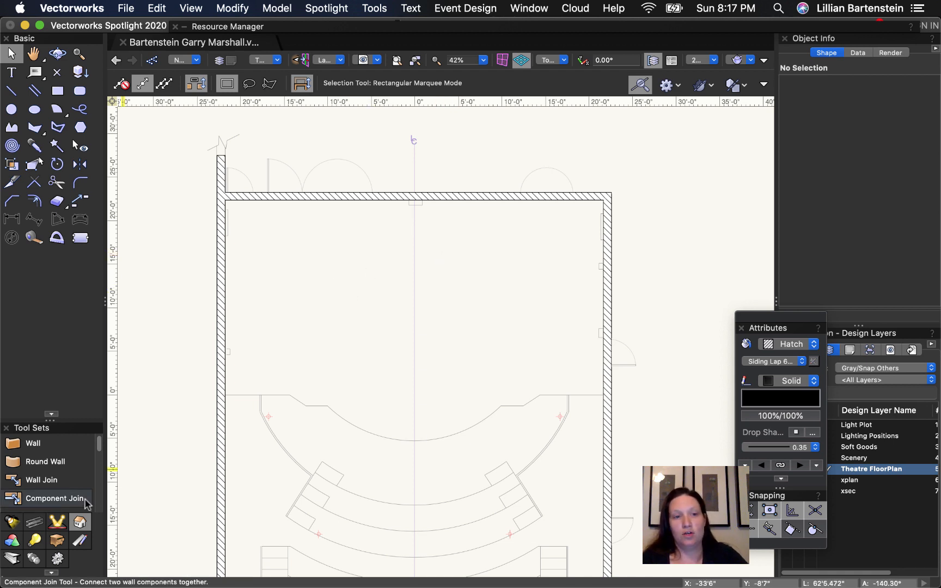
pyautogui.scroll(-5, 83, 502)
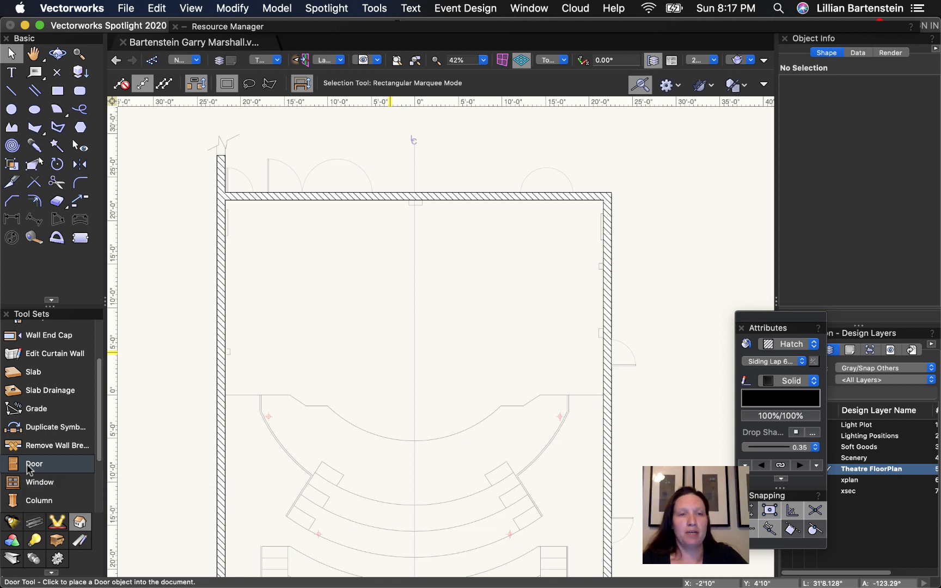
pyautogui.click(28, 469)
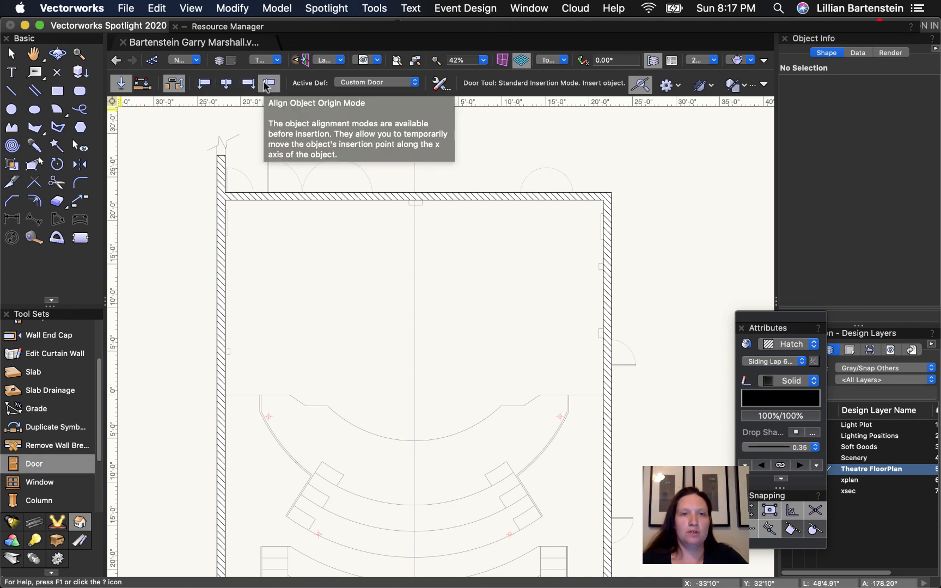
pyautogui.click(248, 84)
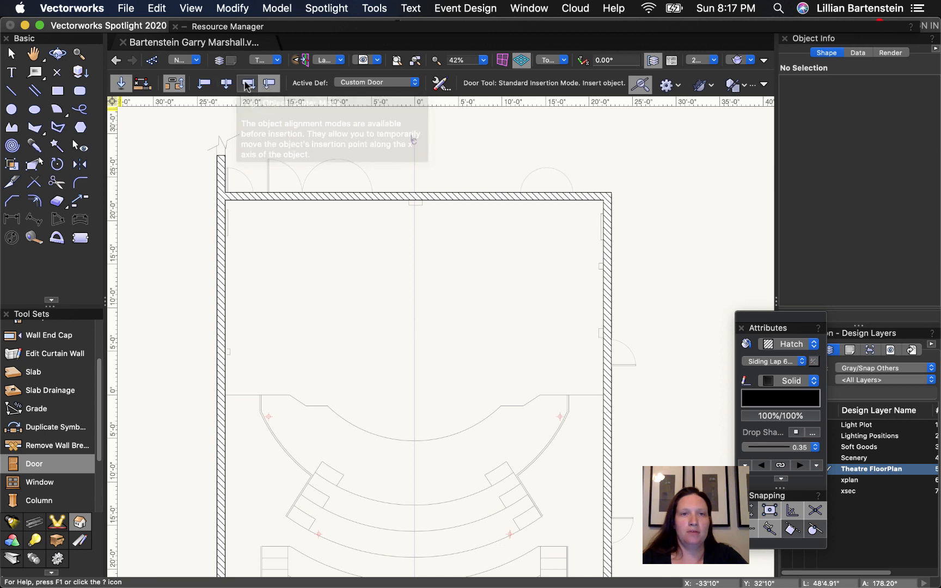
pyautogui.click(205, 83)
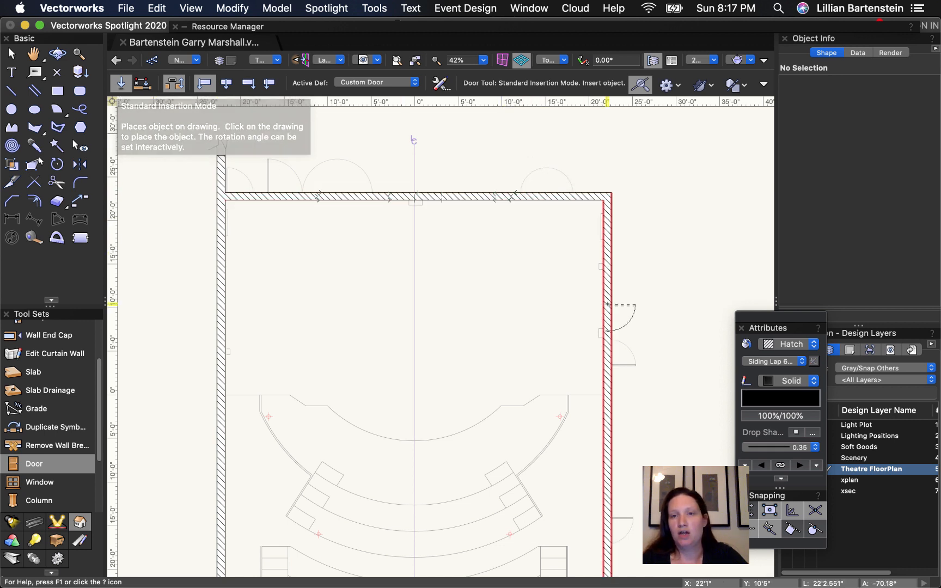
pyautogui.scroll(5, 623, 364)
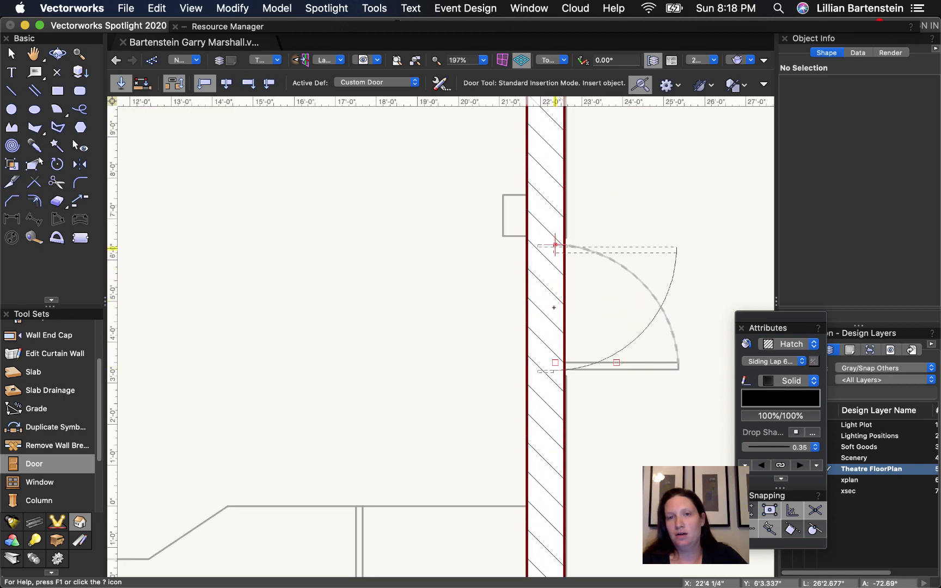
pyautogui.click(555, 363)
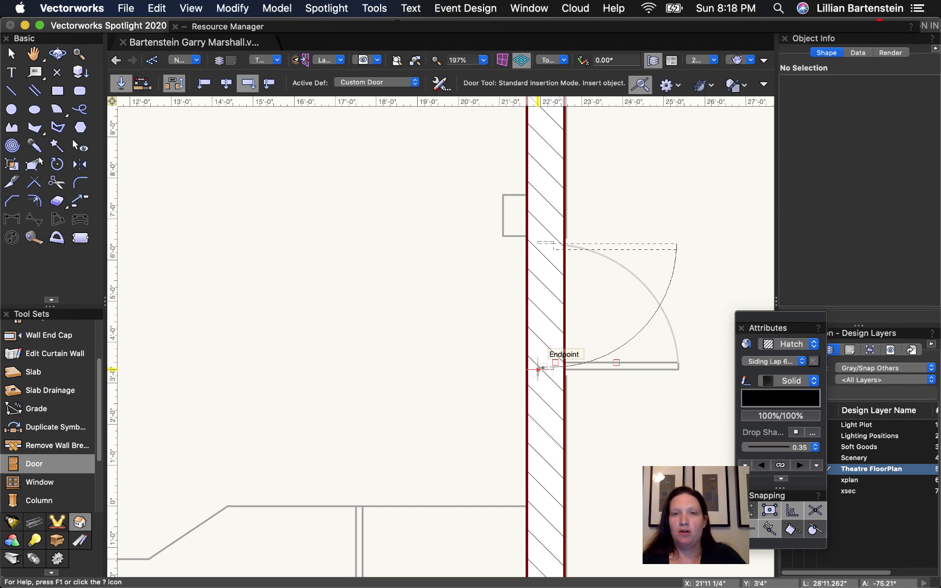
pyautogui.click(538, 370)
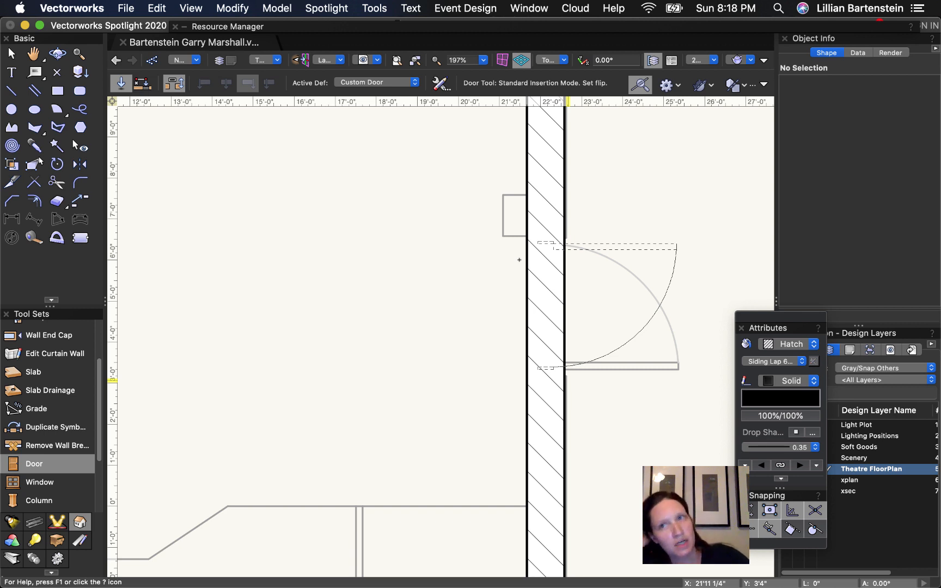
pyautogui.click(568, 380)
pyautogui.click(565, 314)
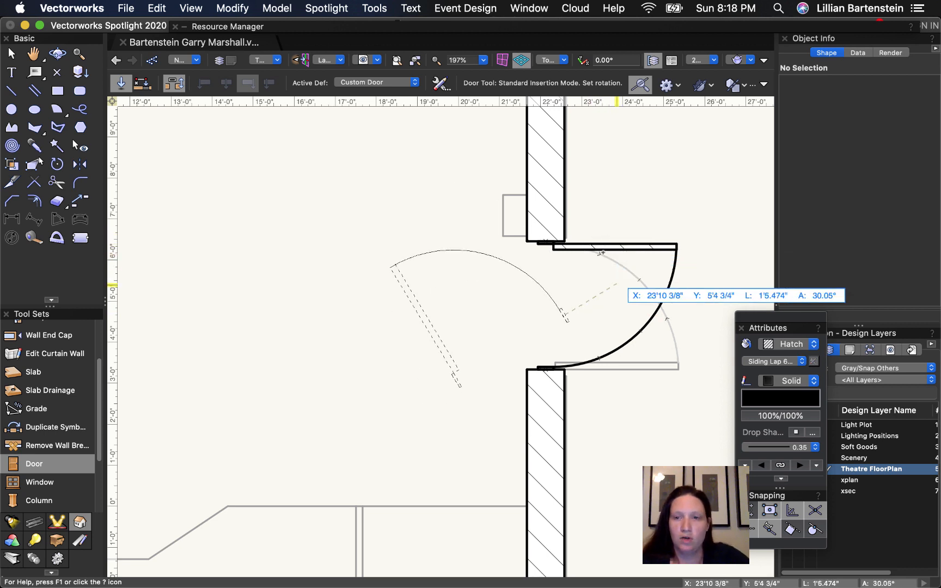
pyautogui.press('Escape')
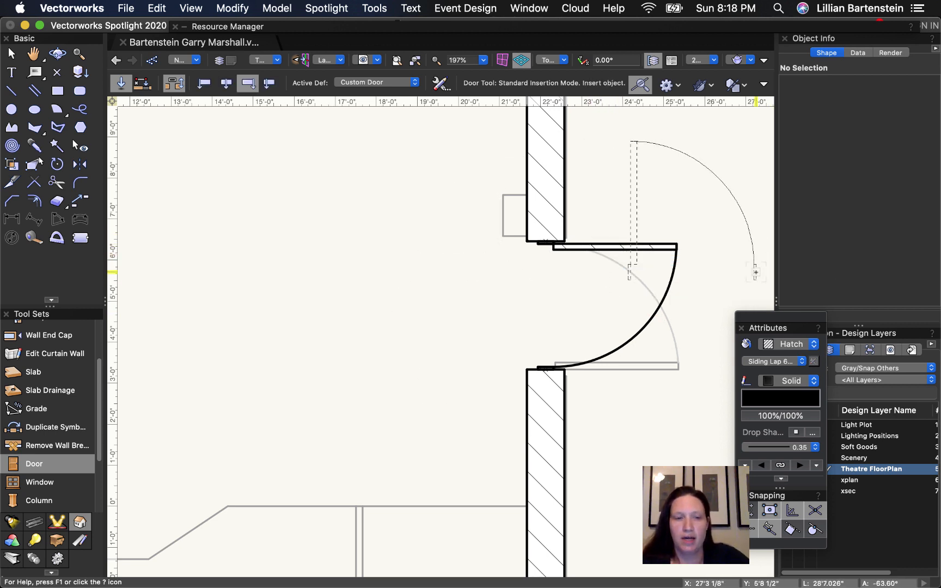
pyautogui.press('x')
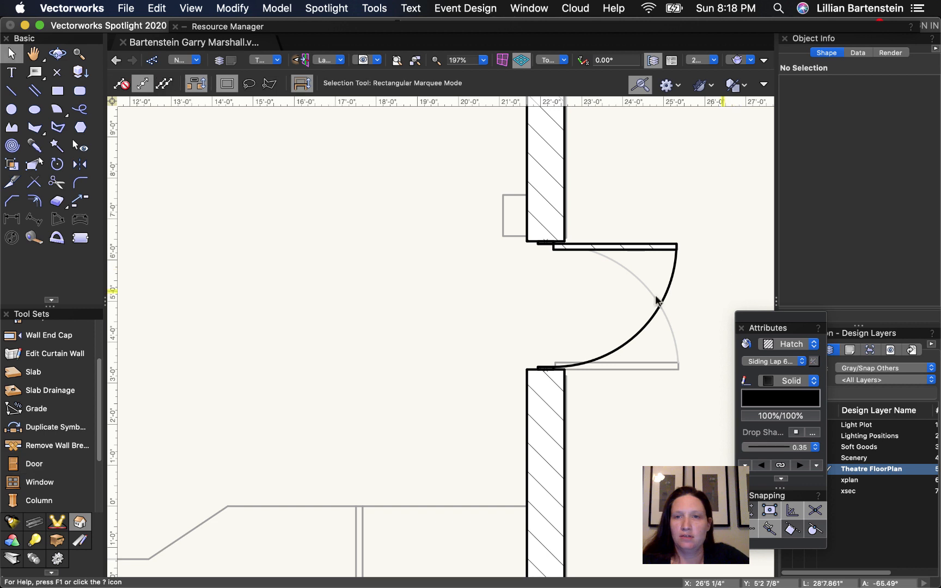
# Select the inserted door and change its fill from the hatch to Solid.
pyautogui.click(658, 300)
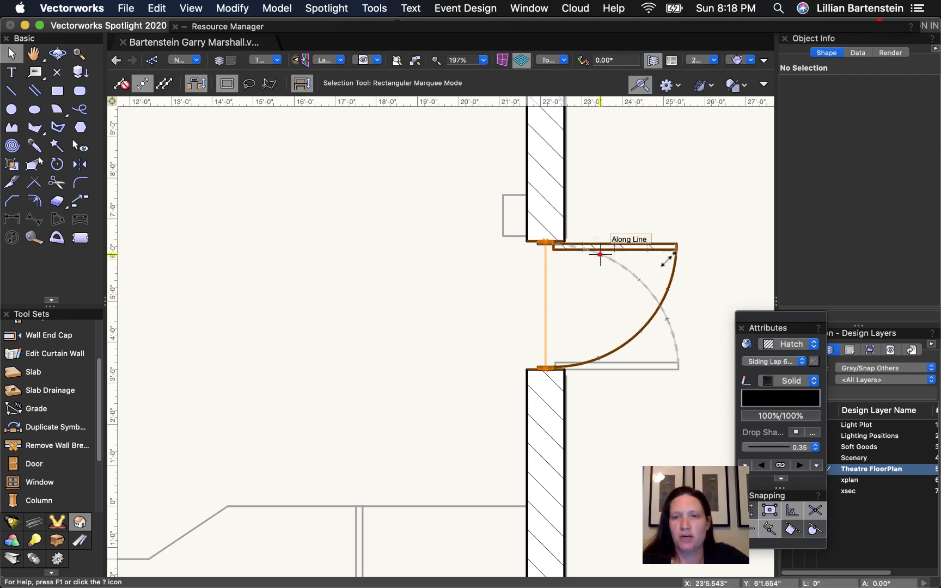
pyautogui.click(794, 345)
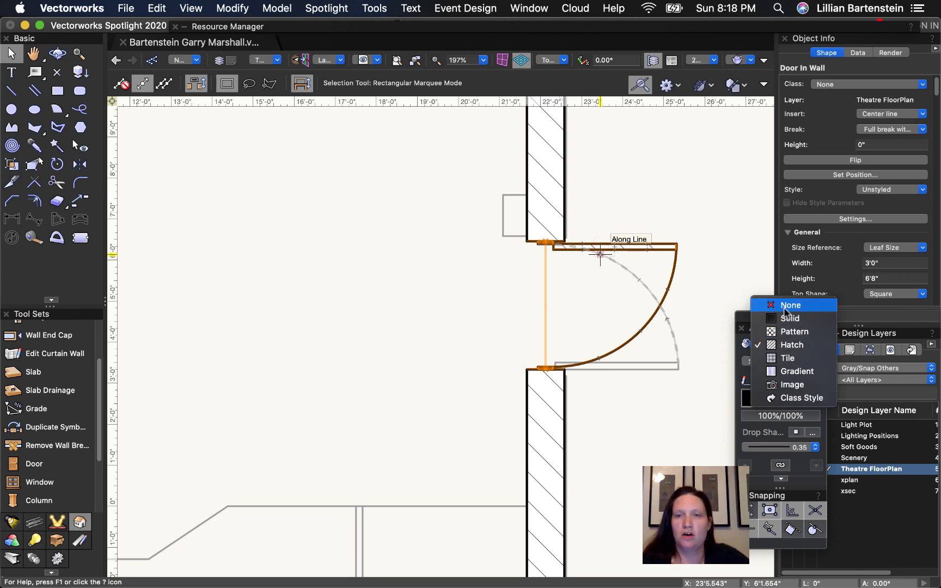
pyautogui.click(784, 307)
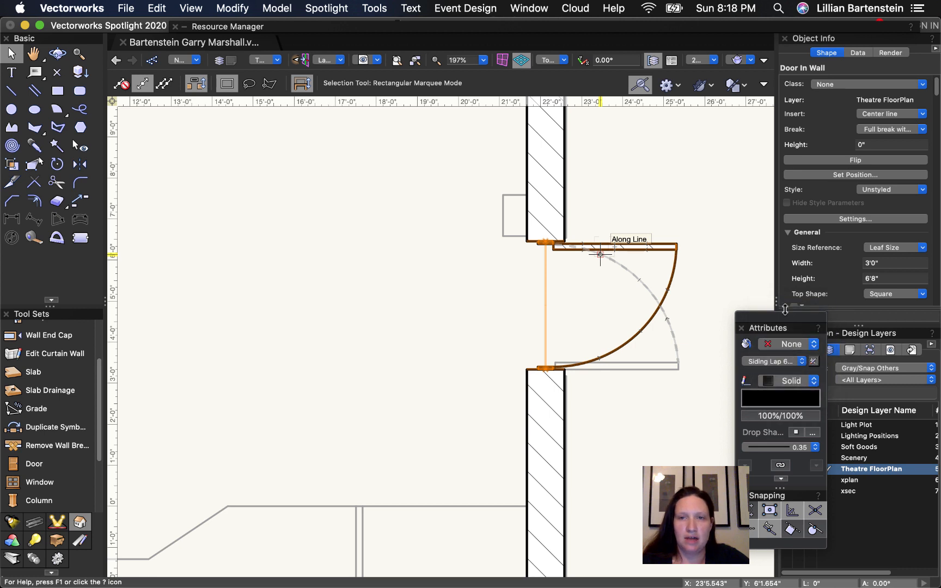
pyautogui.click(793, 347)
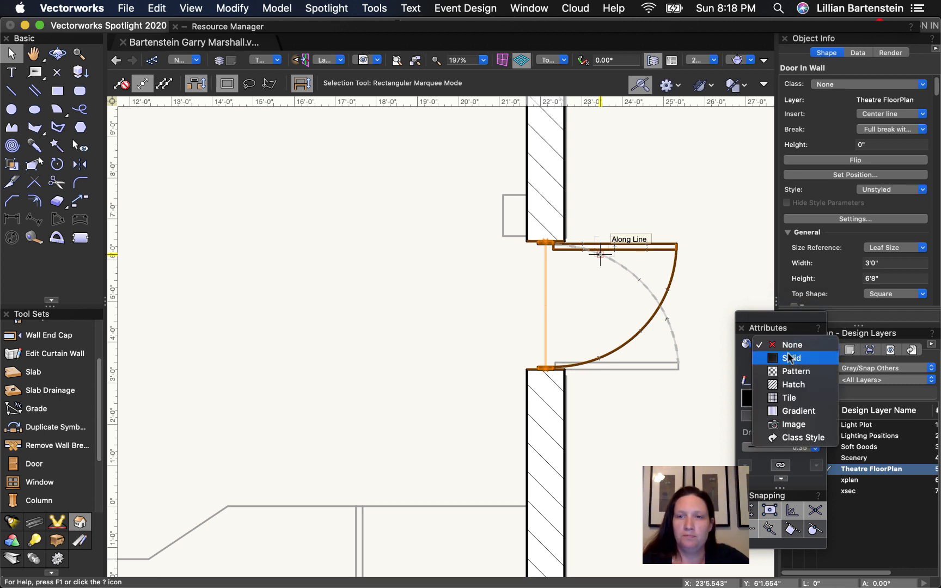
pyautogui.click(788, 353)
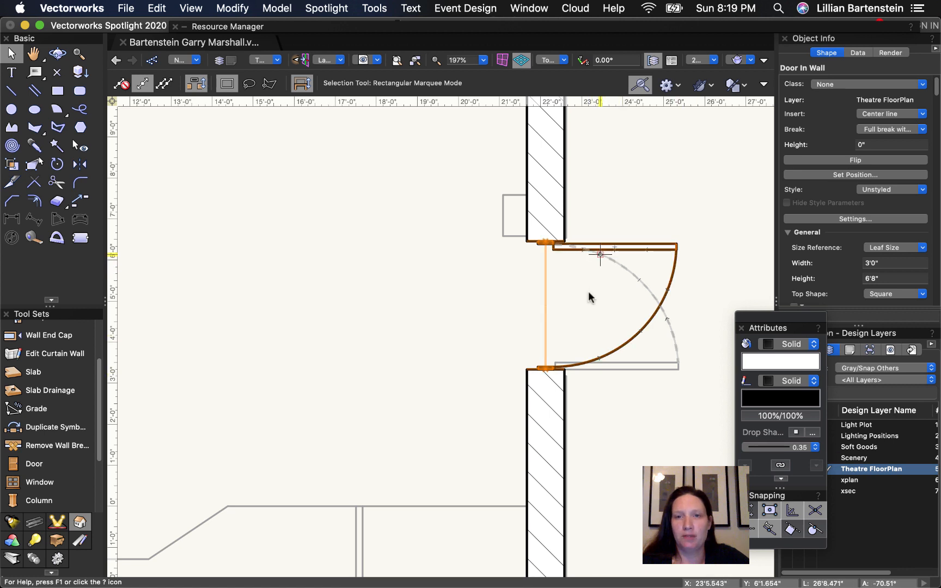
# Flip the door three times so its swing and hinge side match the door drawn on the floor plan.
pyautogui.click(853, 161)
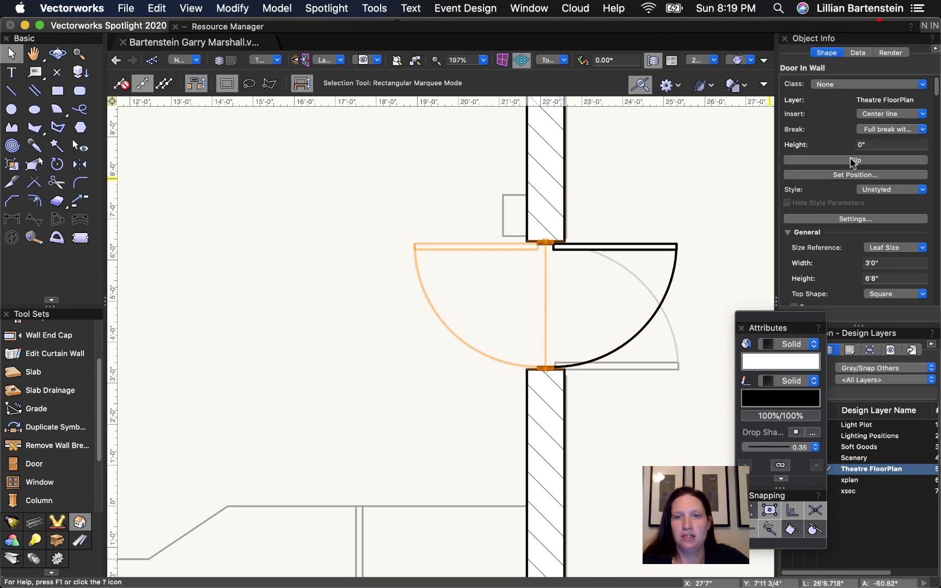
pyautogui.click(853, 160)
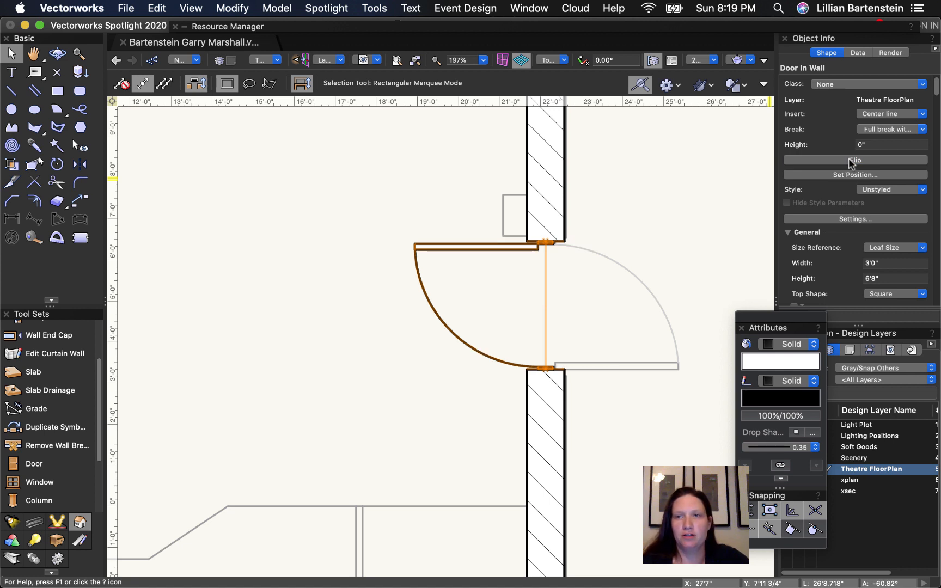
pyautogui.click(852, 161)
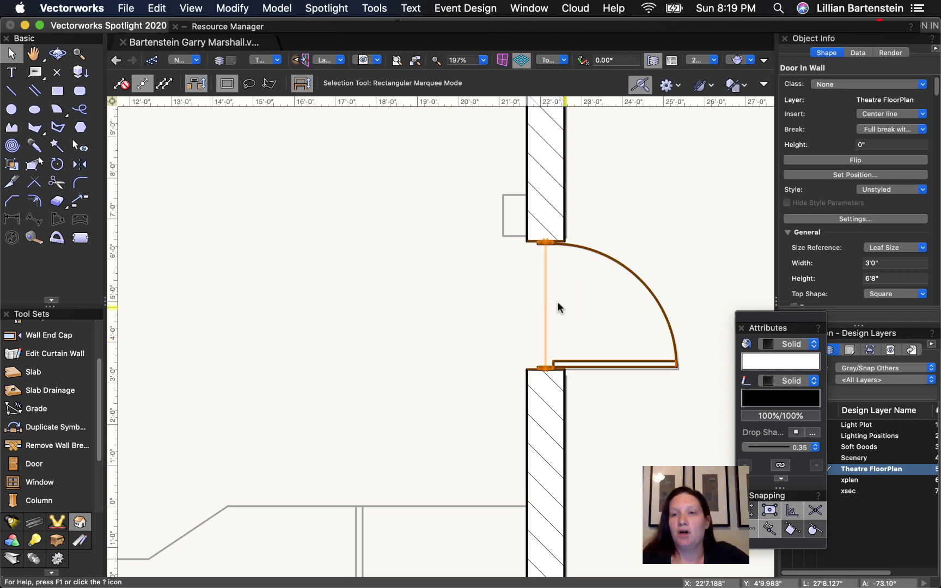
# Look through the selected door's parameters, from the general, visualization and ID tag options to the barn door and leaf options.
pyautogui.scroll(-5, 830, 206)
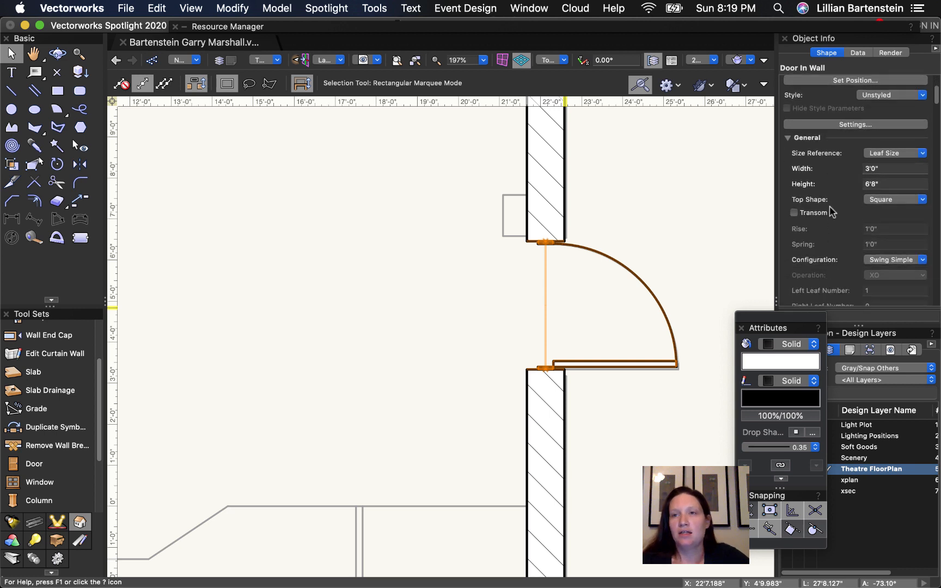
pyautogui.scroll(-9, 829, 206)
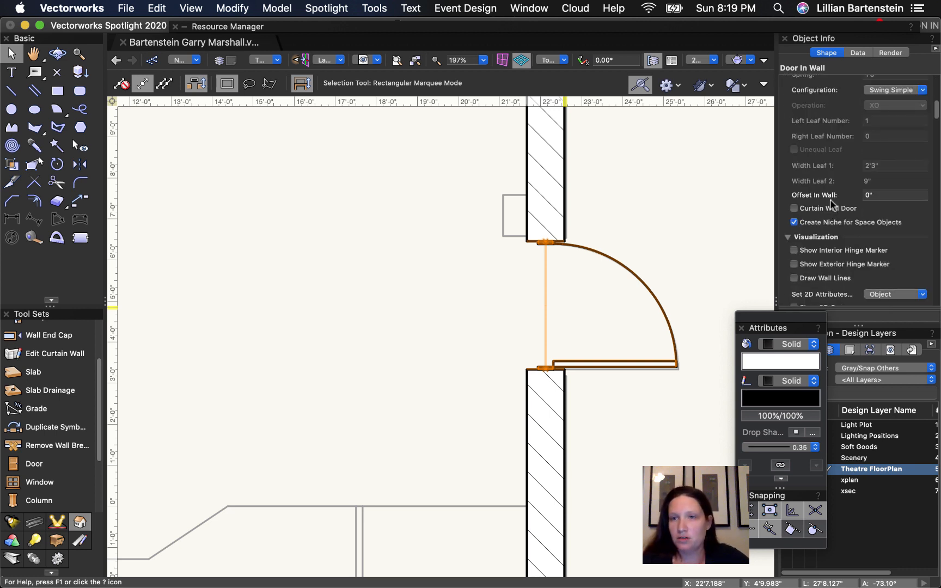
pyautogui.scroll(-8, 832, 203)
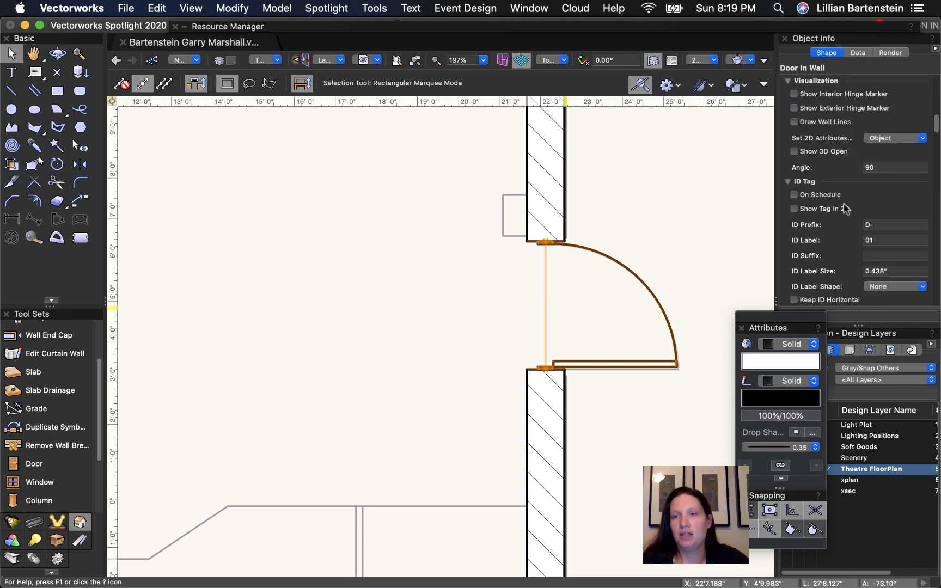
pyautogui.scroll(-12, 845, 209)
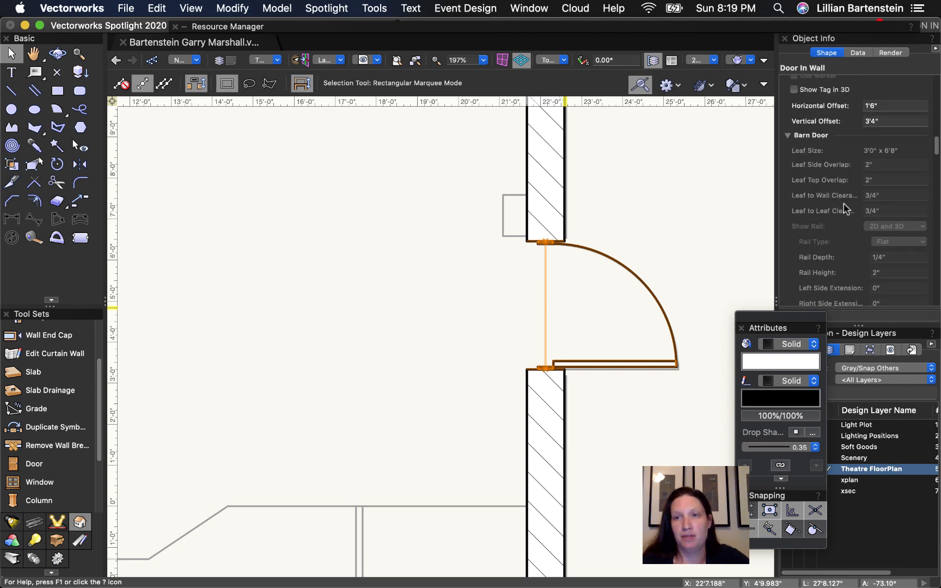
pyautogui.scroll(-15, 845, 209)
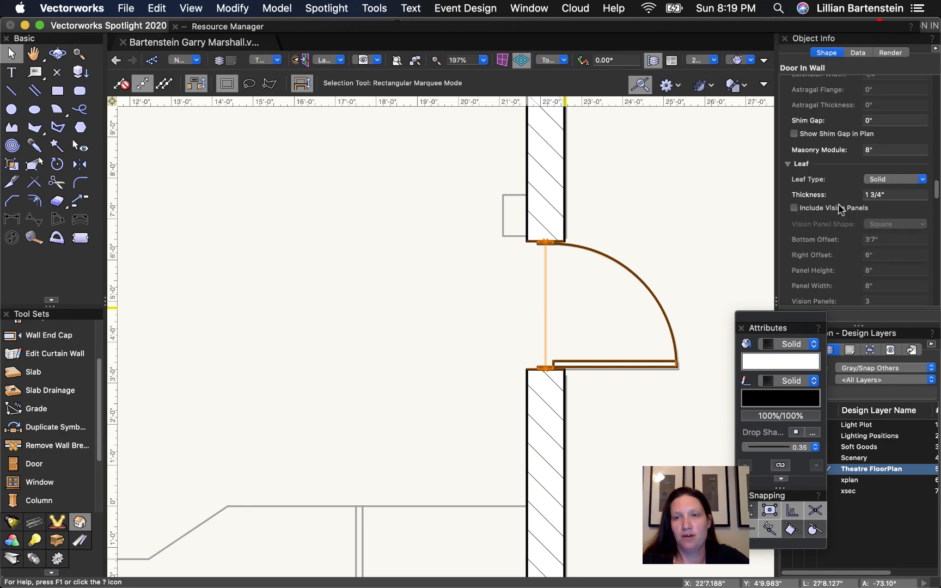
pyautogui.scroll(12, 841, 208)
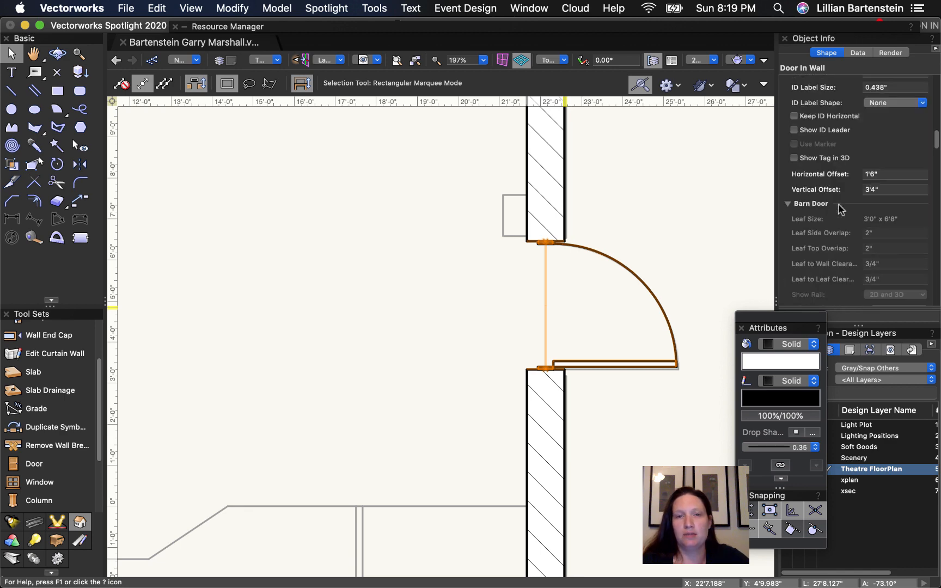
pyautogui.scroll(15, 841, 209)
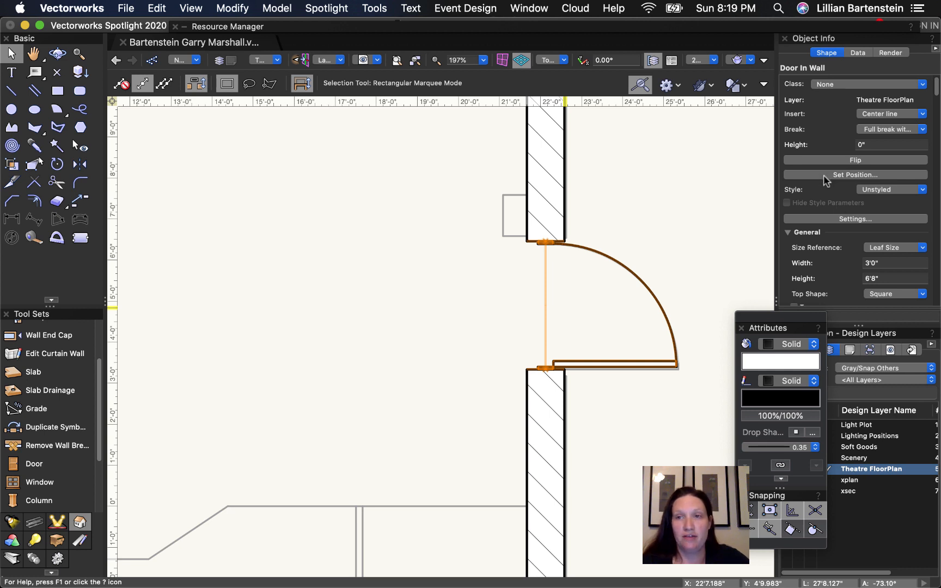
# Open the door's full settings and check the size reference options, keeping Leaf Size.
pyautogui.click(856, 219)
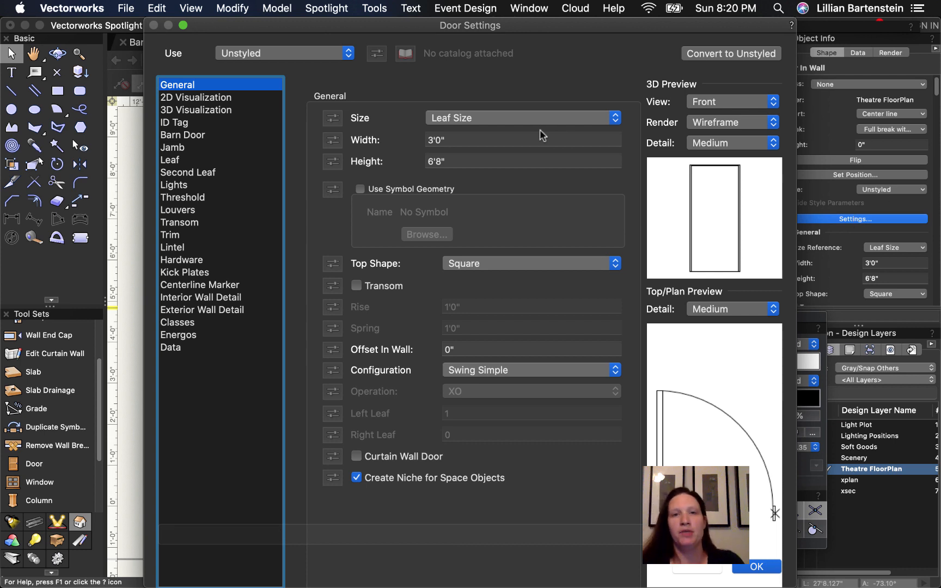
pyautogui.click(499, 120)
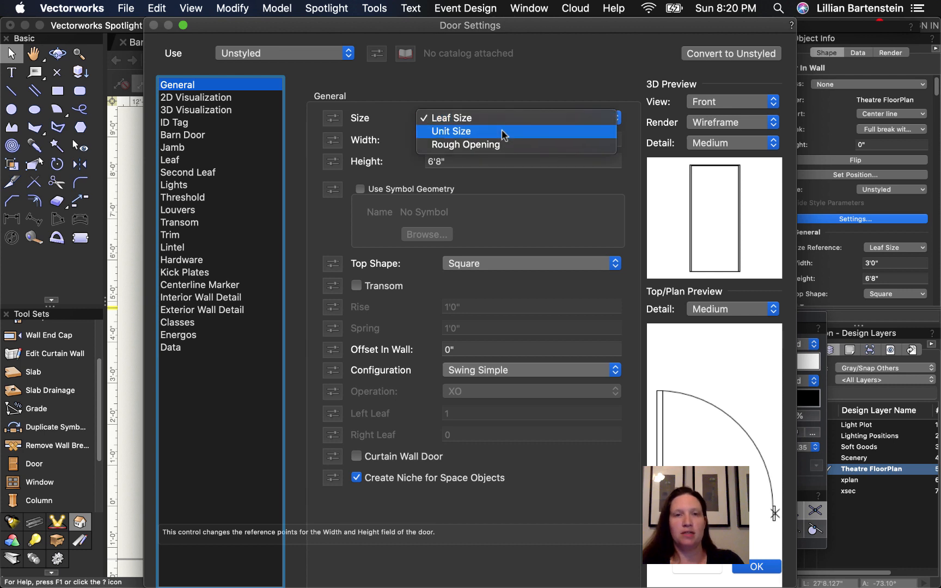
pyautogui.click(504, 87)
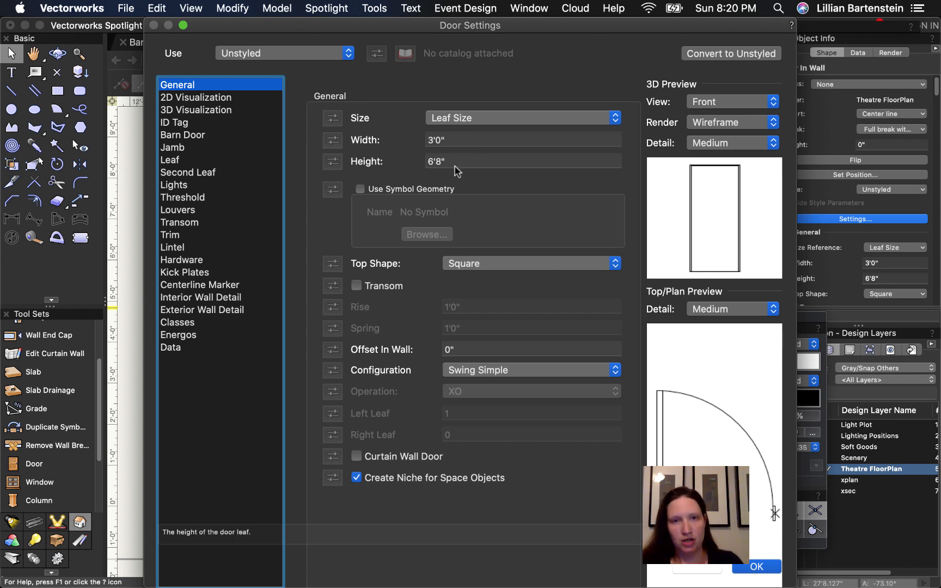
# Try the Round, Segment, Sloped, Ellipse and Gothic top shapes and a transom on the door, returning to Square without a transom.
pyautogui.click(517, 265)
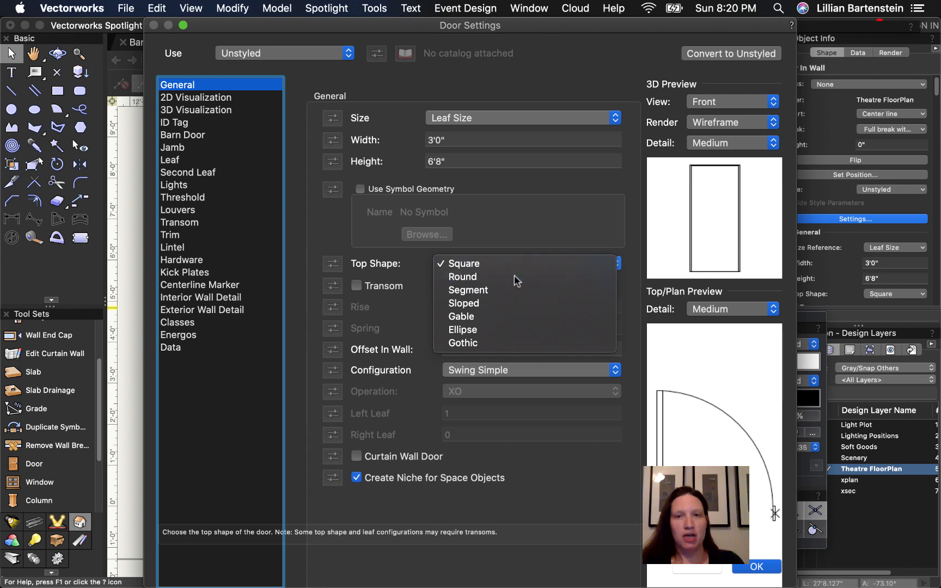
pyautogui.click(514, 275)
pyautogui.click(515, 264)
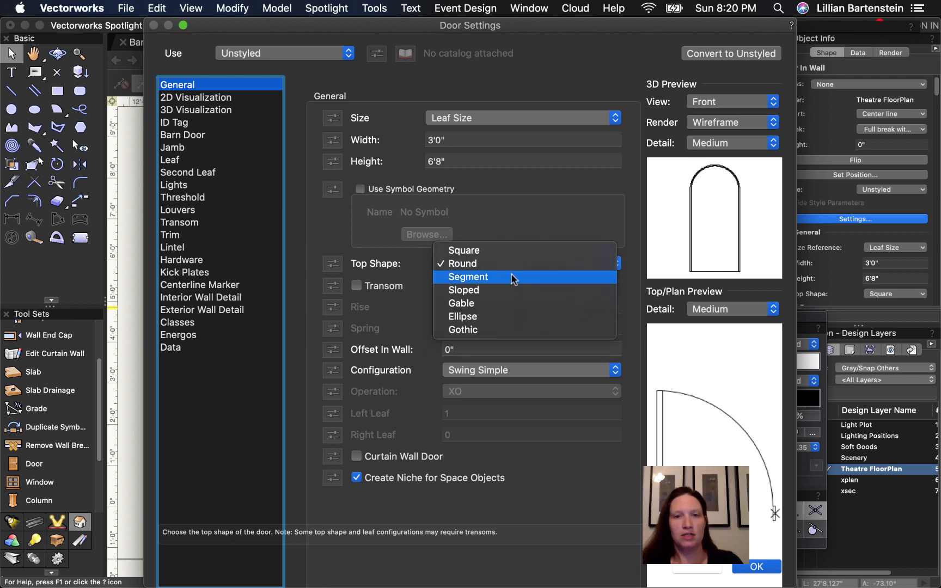
pyautogui.click(510, 275)
pyautogui.click(504, 265)
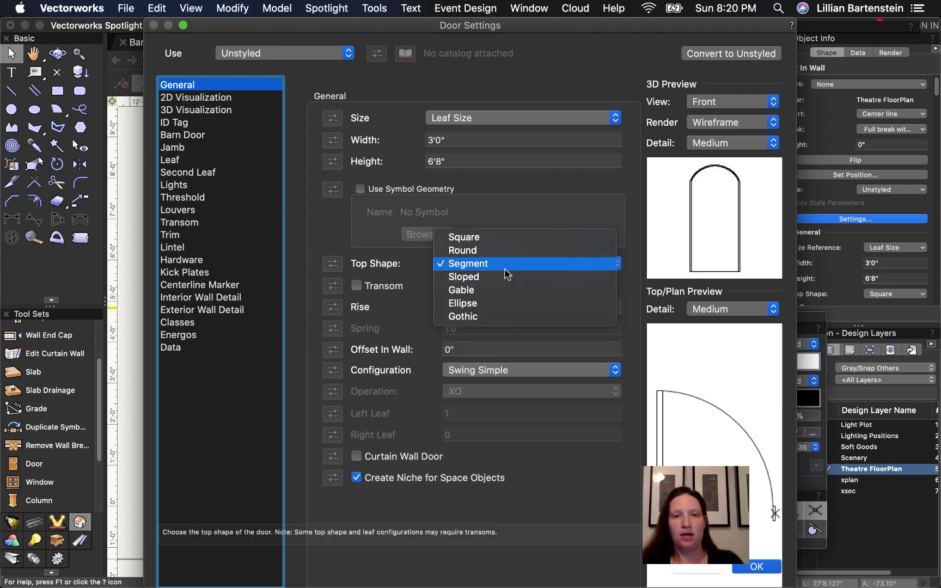
pyautogui.click(504, 275)
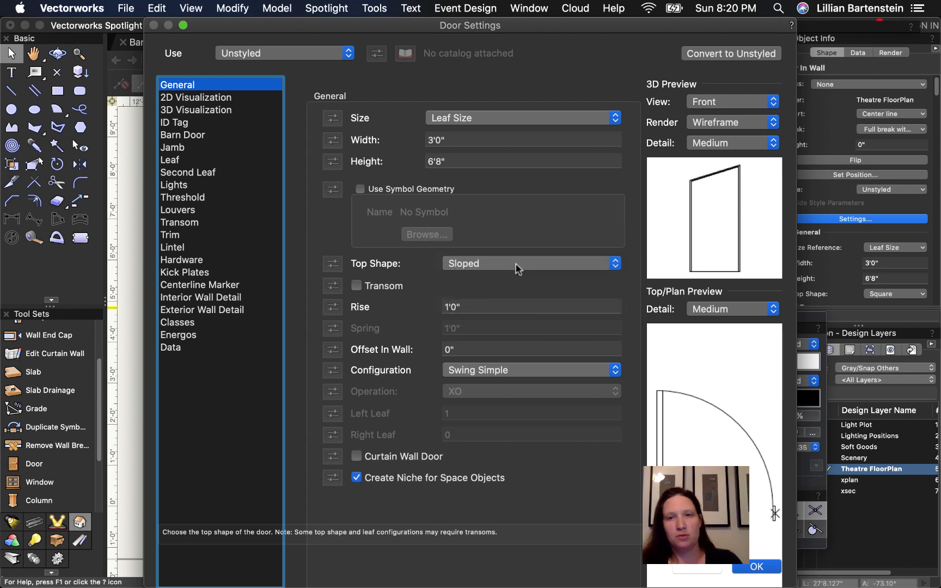
pyautogui.click(516, 265)
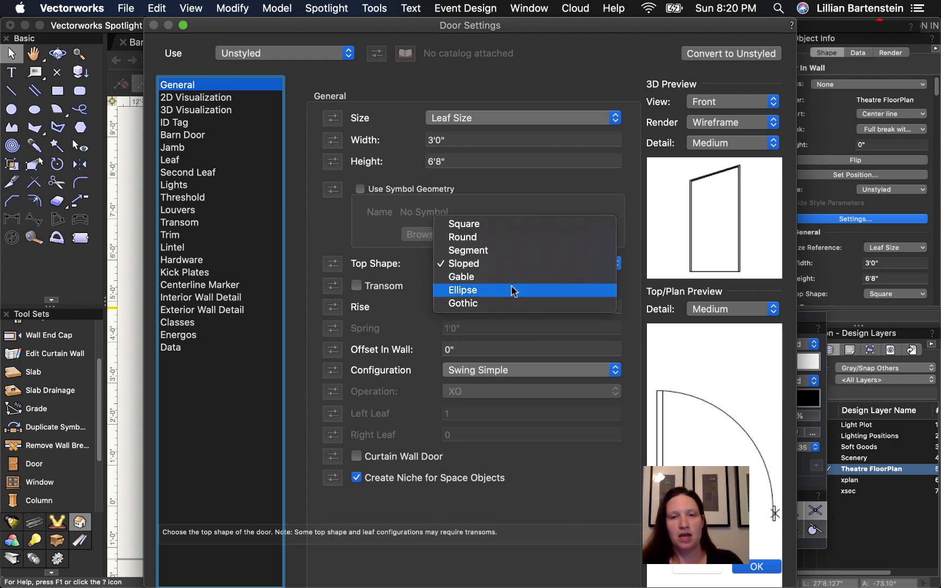
pyautogui.click(513, 289)
pyautogui.click(515, 262)
pyautogui.click(527, 270)
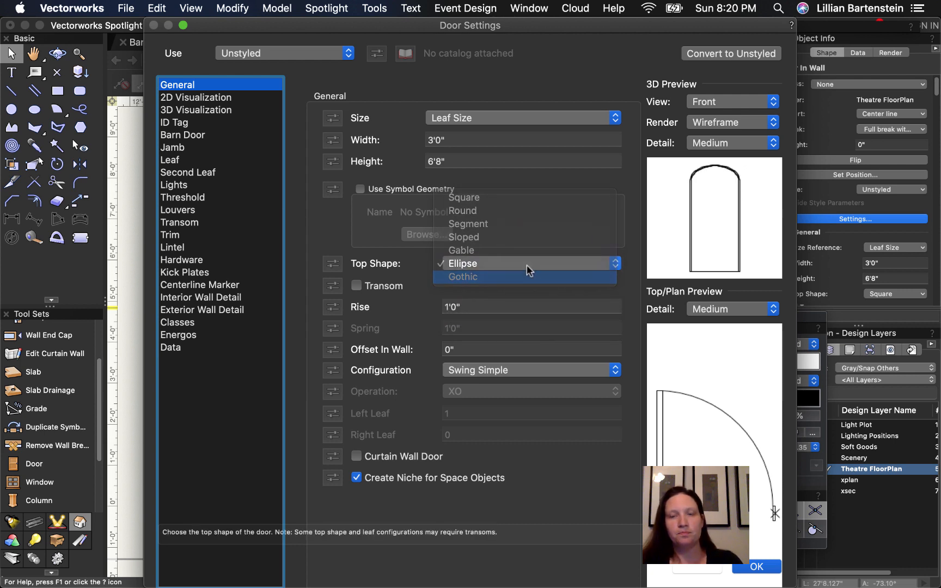
pyautogui.click(526, 270)
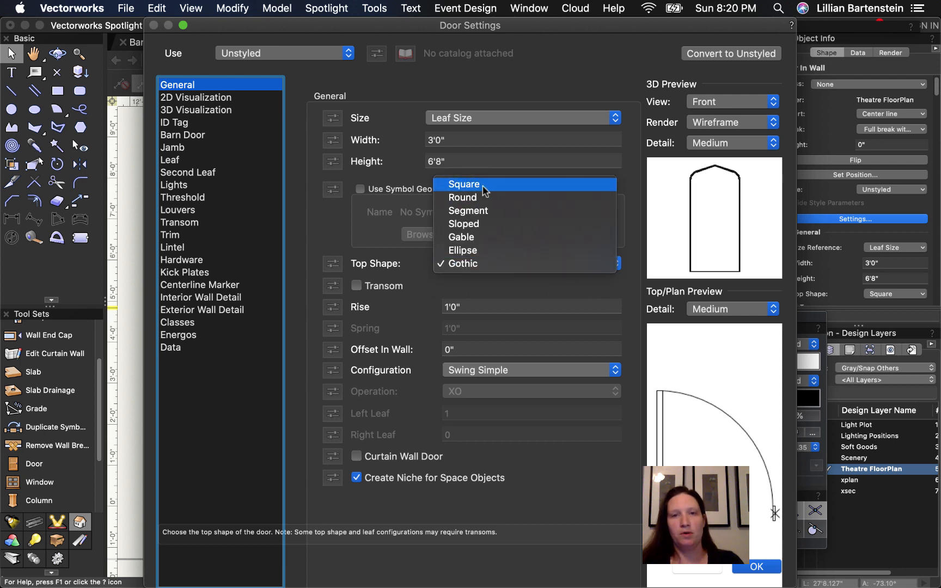
pyautogui.click(482, 185)
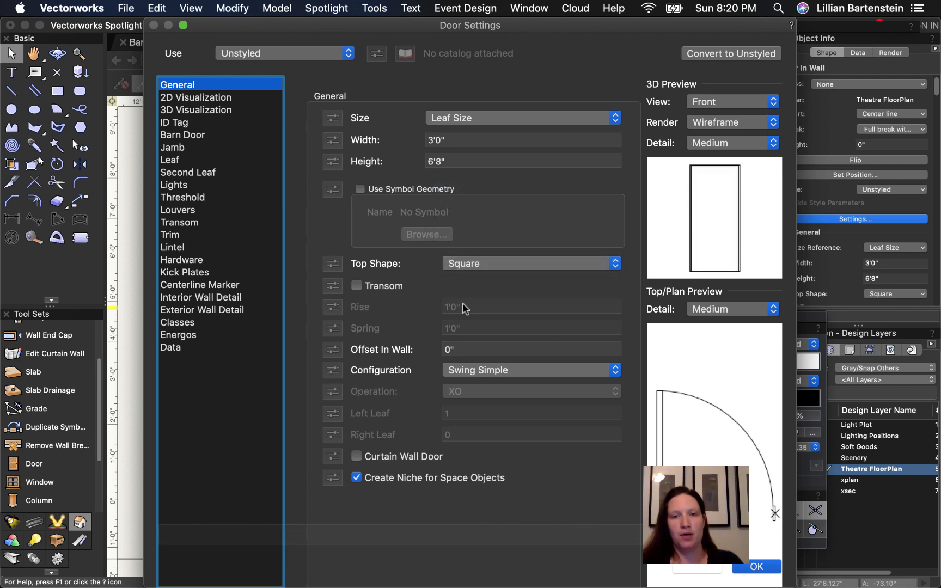
pyautogui.click(355, 285)
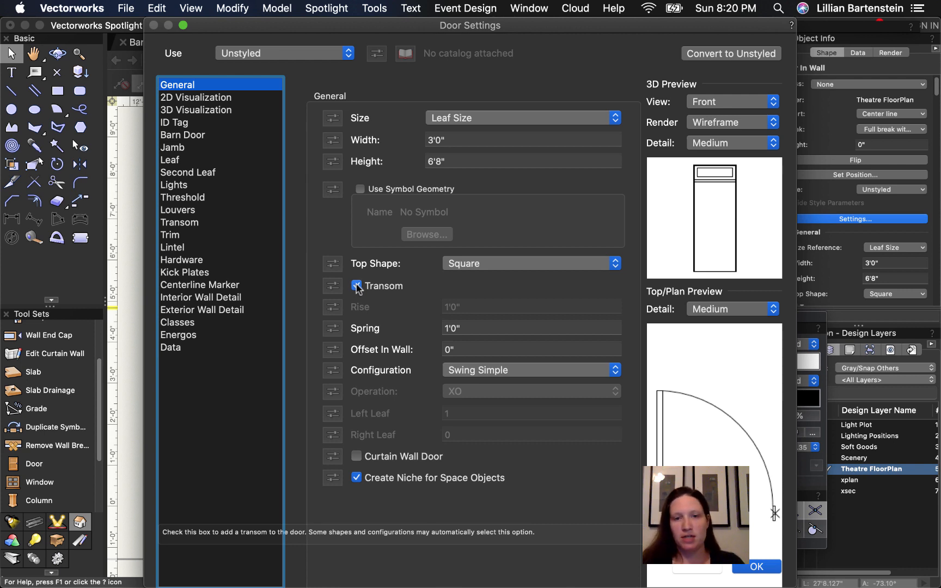
pyautogui.click(357, 286)
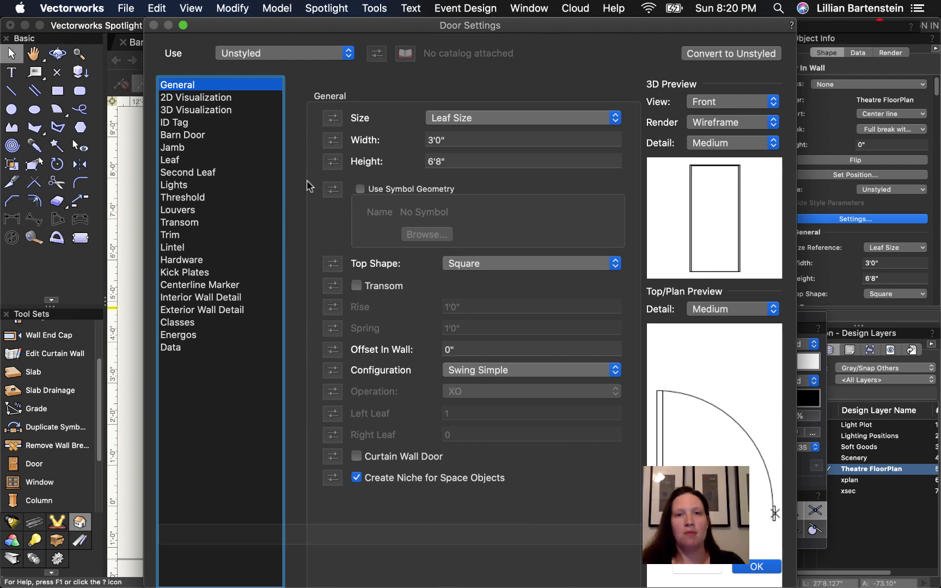
# Review the door's 2D and 3D visualization options and set it to draw open in 3D at a 45° angle.
pyautogui.click(197, 99)
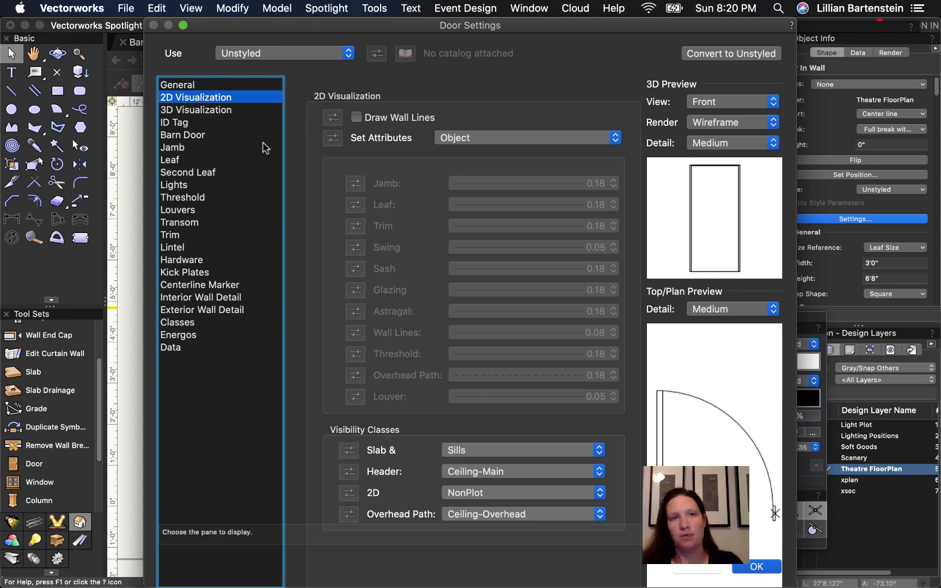
pyautogui.click(218, 111)
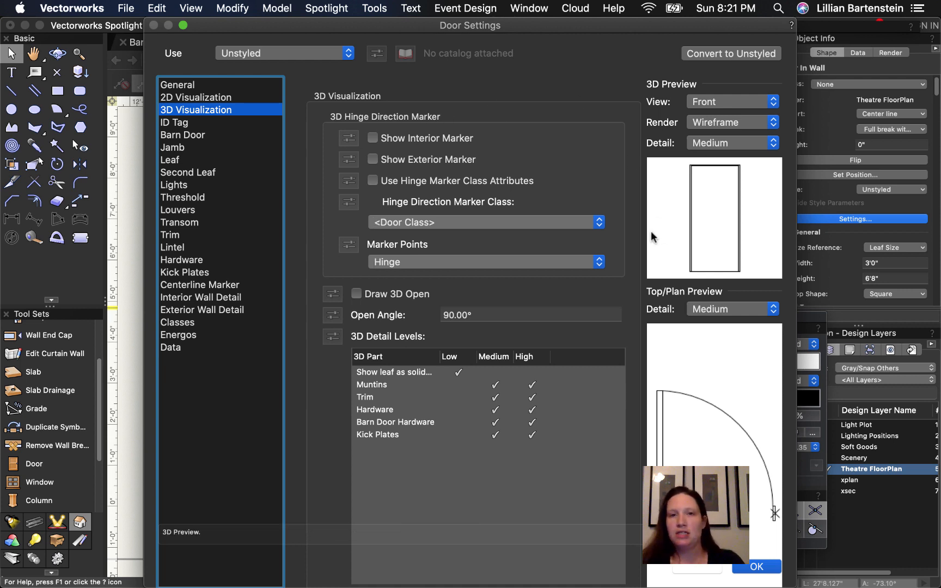
pyautogui.click(357, 295)
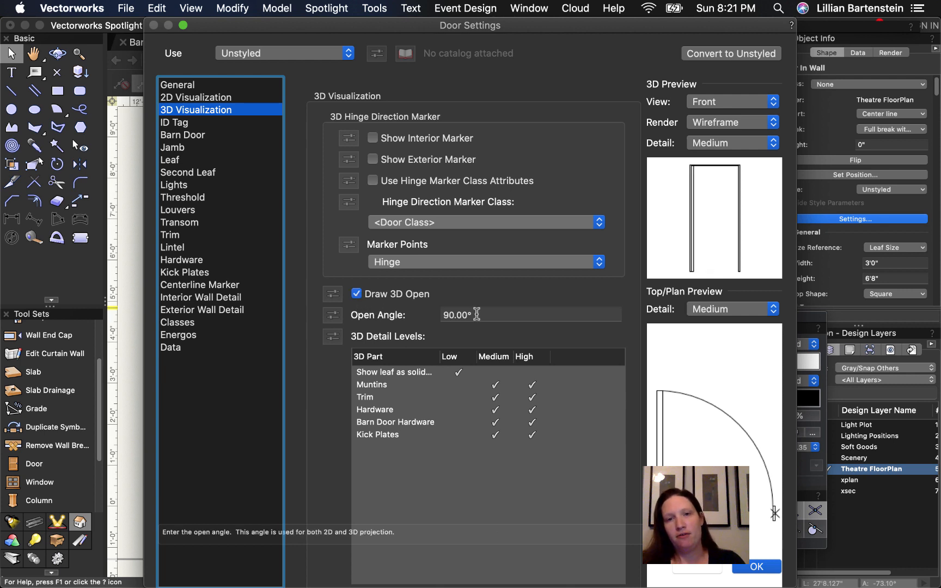
pyautogui.click(470, 316)
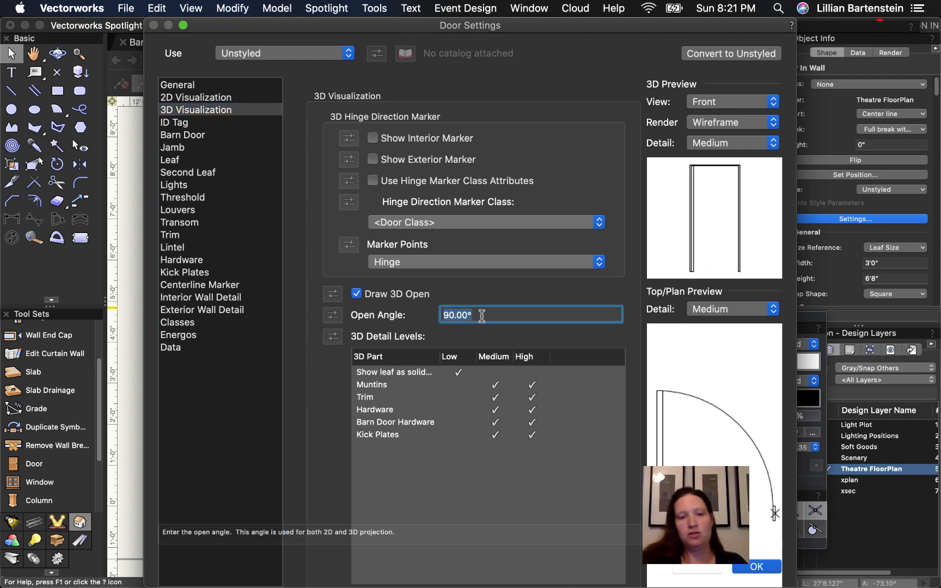
pyautogui.write('45')
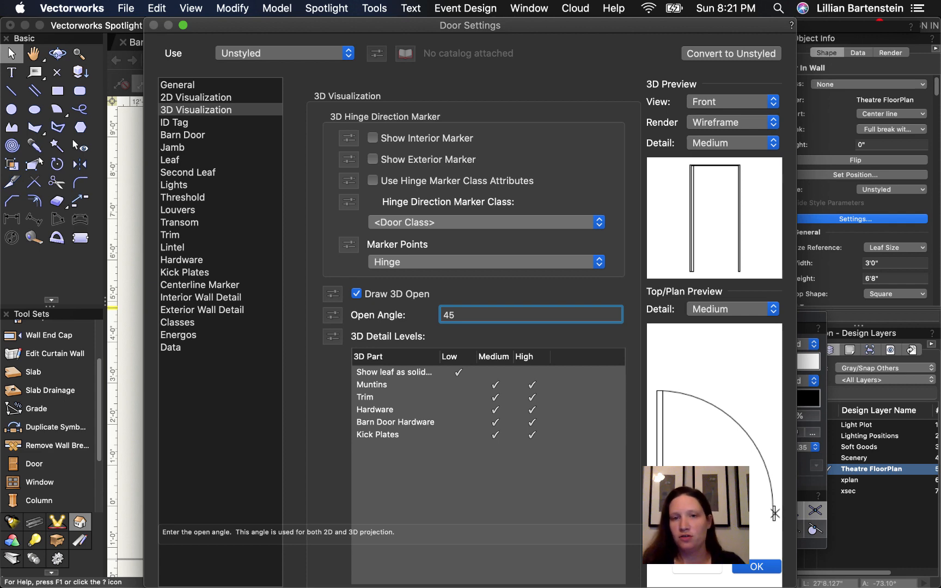
pyautogui.press('Return')
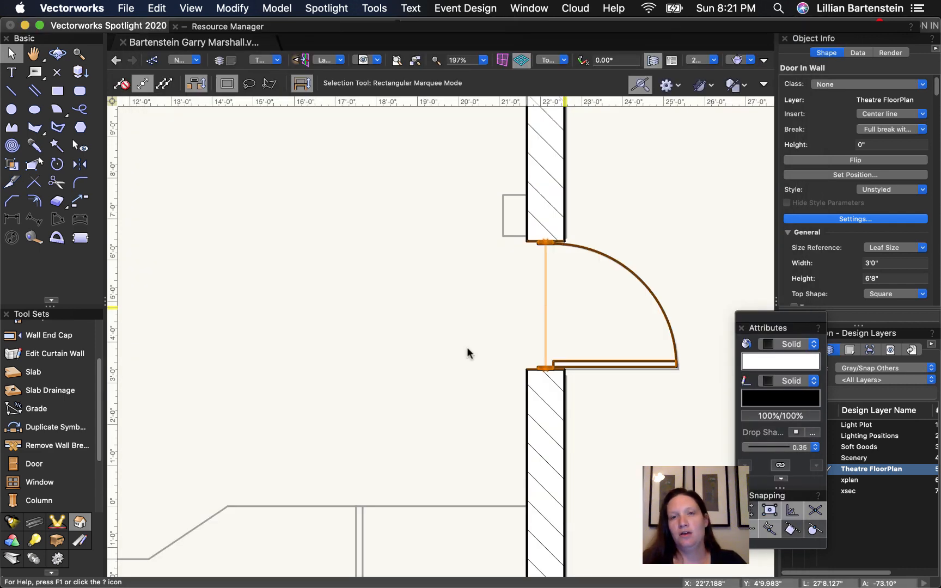
# Orbit around the opened door to inspect it in 3D and accept the offered backup copy.
pyautogui.hotkey('shift', 'c')
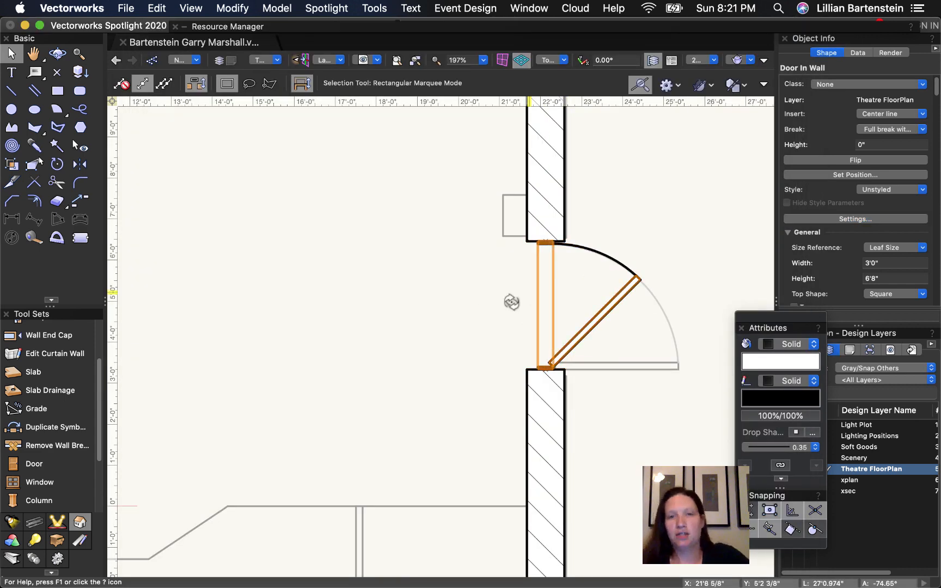
pyautogui.moveTo(510, 300); pyautogui.dragTo(631, 240)
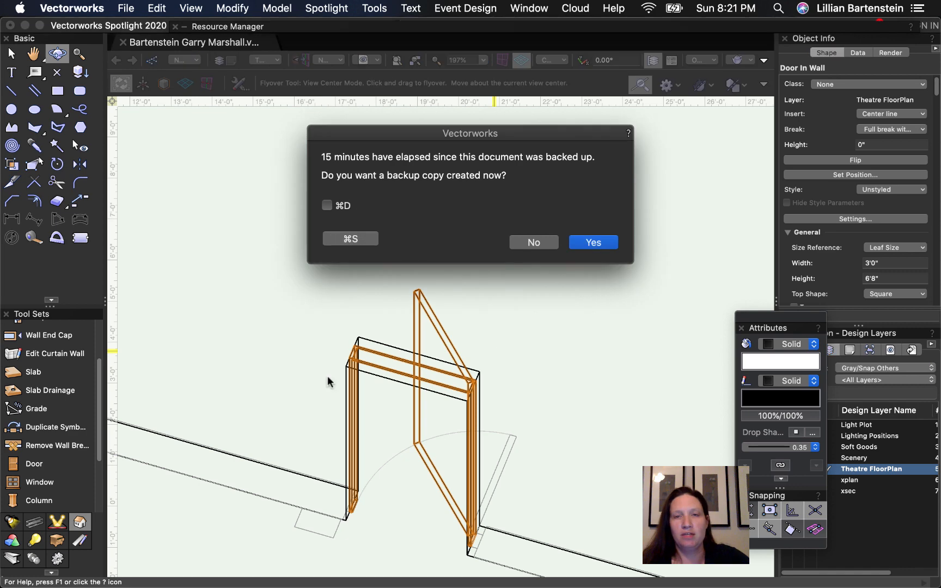
pyautogui.click(593, 243)
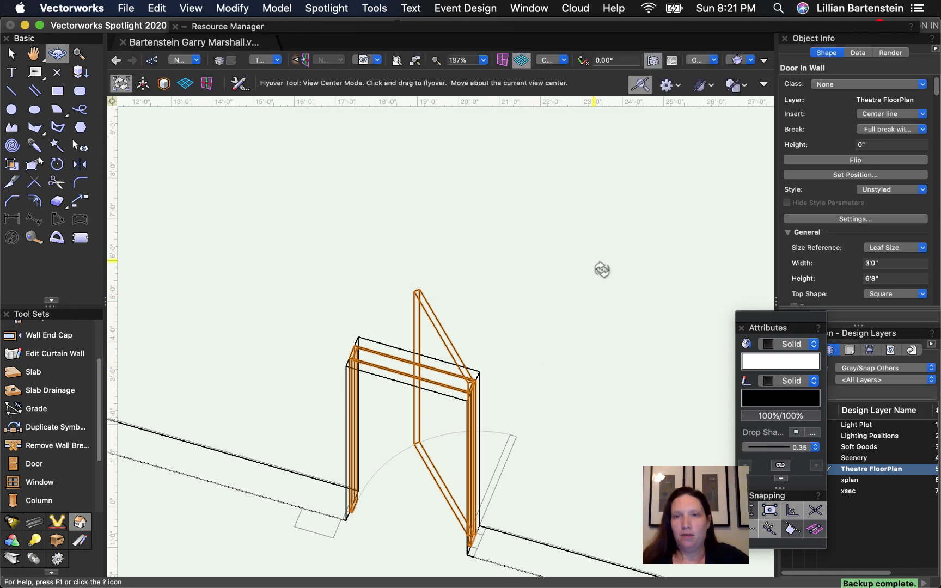
# Undo the flyover and the door's 3D open and angle changes.
pyautogui.press('super+z')
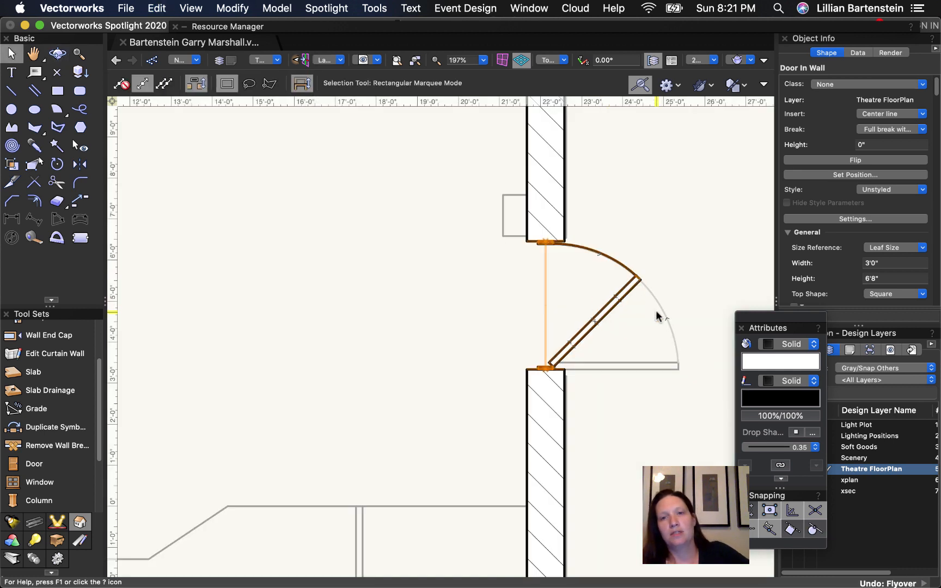
pyautogui.press('super+z')
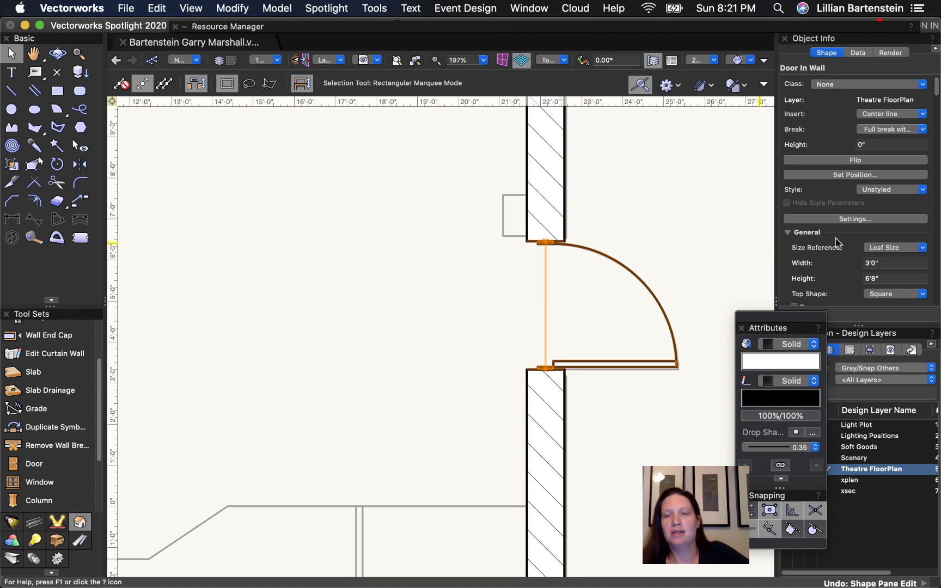
# Try the Swing Bi-part configuration on the selected door and return it to Swing Simple.
pyautogui.scroll(-5, 837, 242)
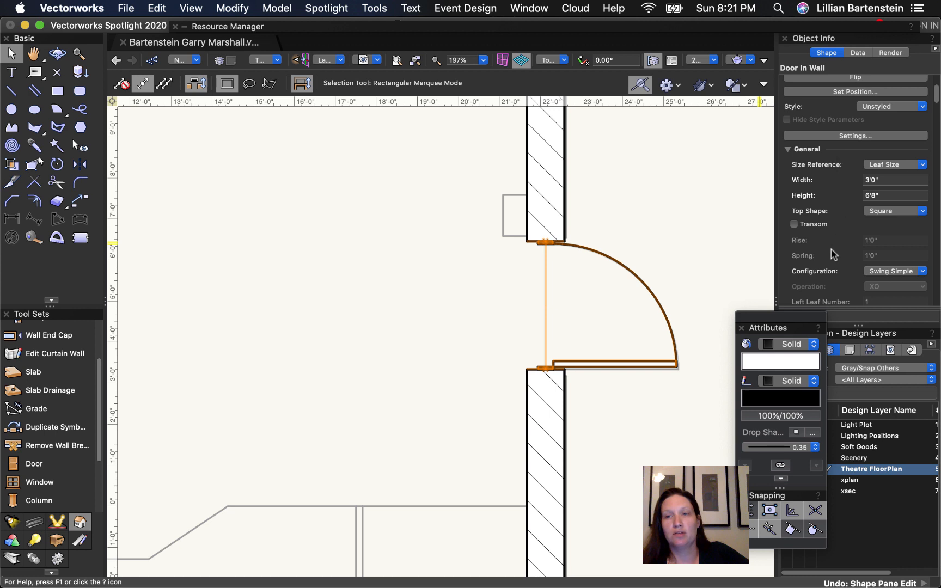
pyautogui.scroll(-4, 833, 253)
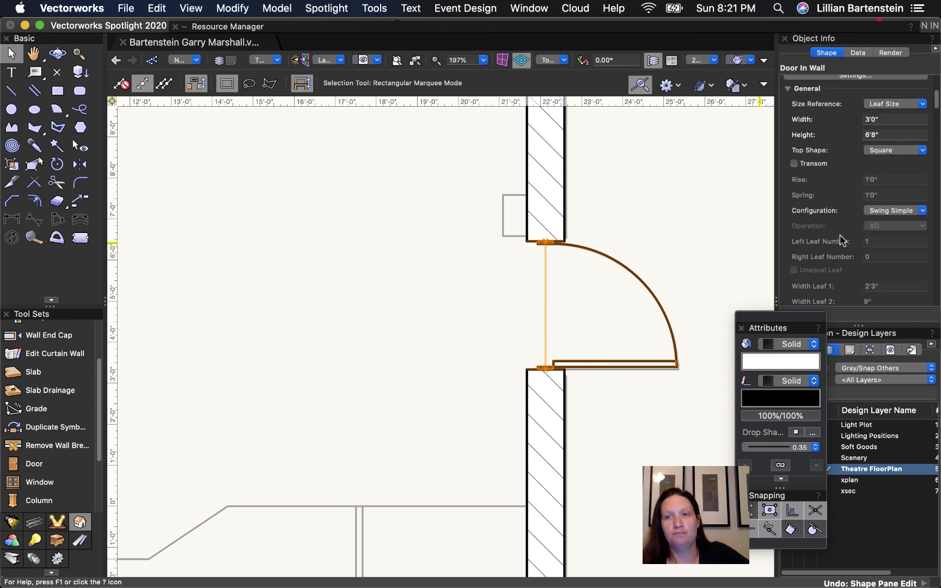
pyautogui.click(874, 213)
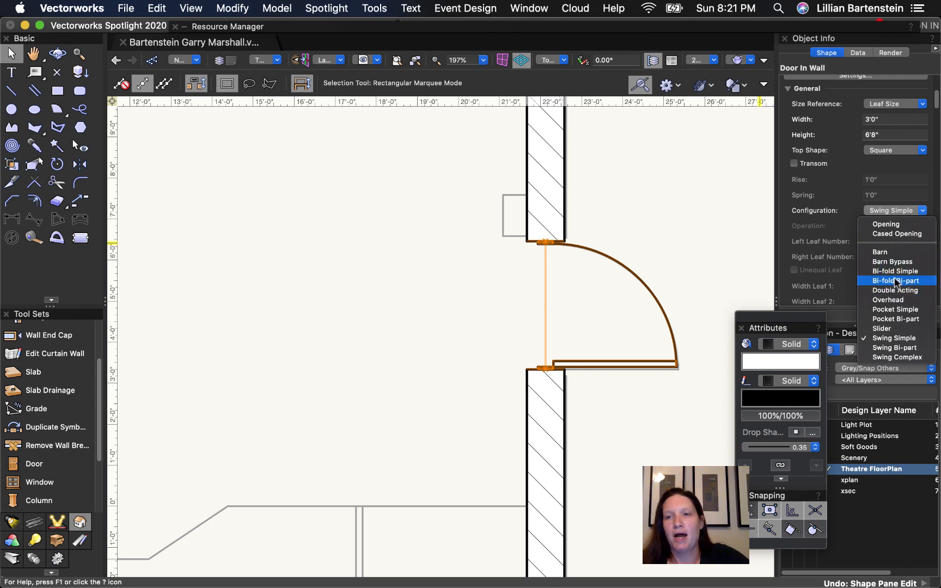
pyautogui.click(907, 348)
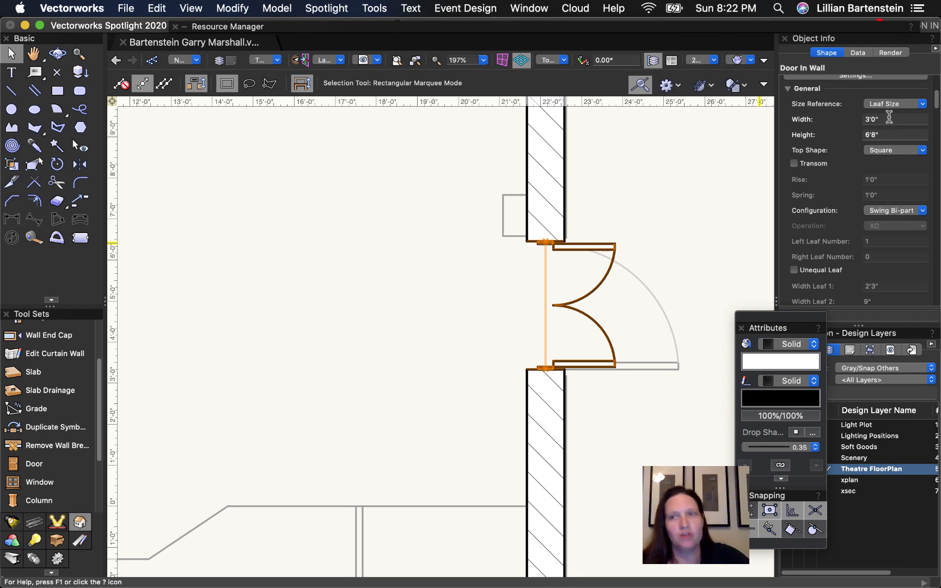
pyautogui.click(910, 211)
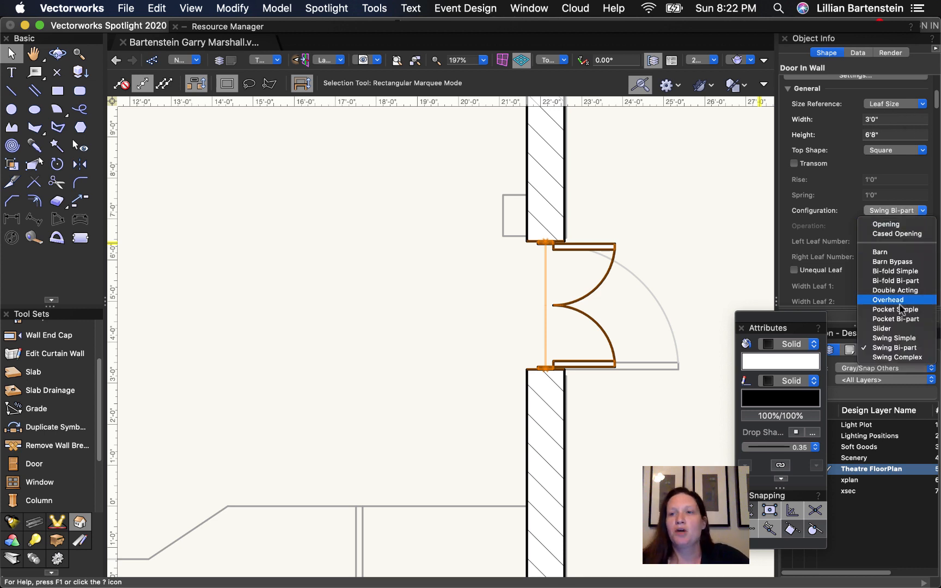
pyautogui.click(898, 339)
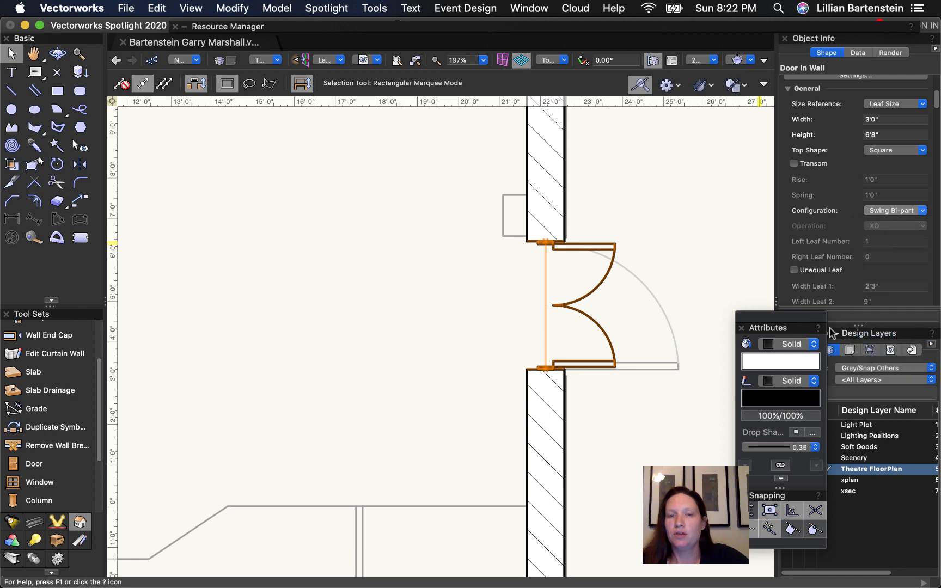
# Bring the wall with the drawn double door into view and move the Attributes and Snapping palettes clear of the layer list.
pyautogui.moveTo(438, 419); pyautogui.dragTo(438, 391, button='middle')
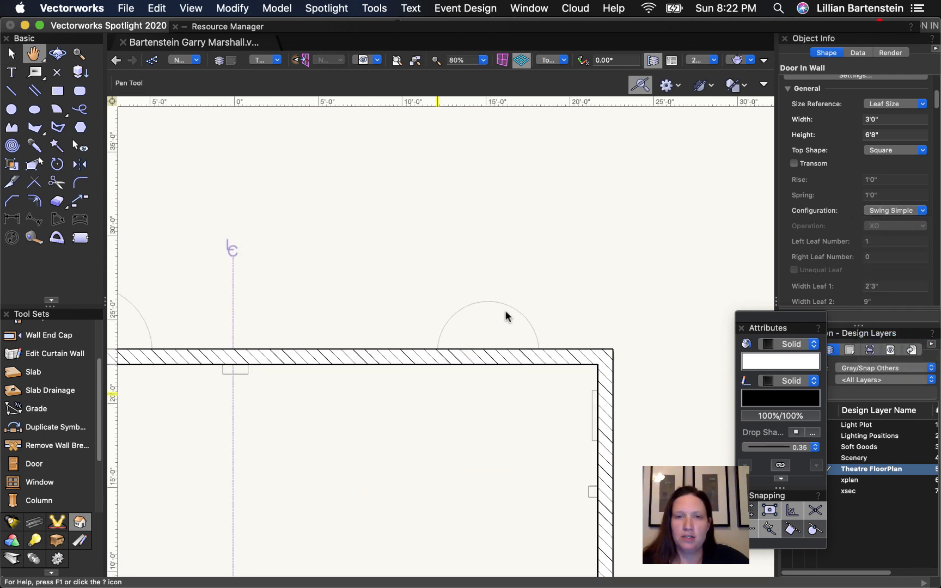
pyautogui.scroll(1, 498, 406)
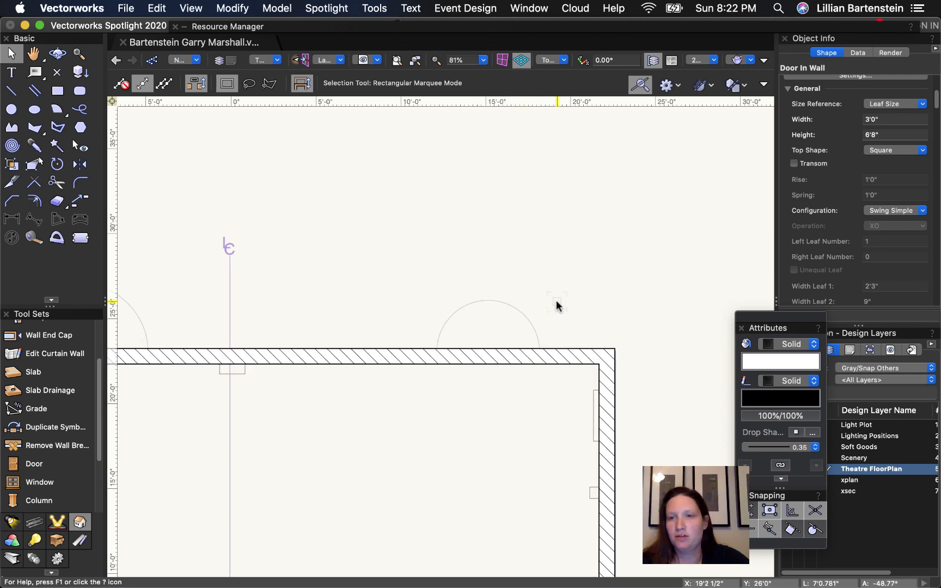
pyautogui.moveTo(797, 327); pyautogui.dragTo(718, 161)
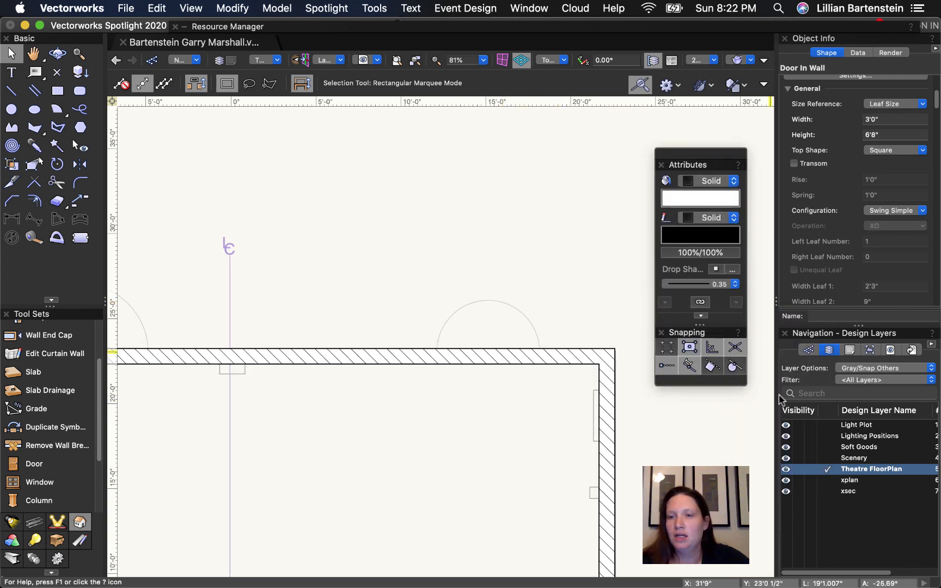
# Make the xplan layer active and examine the double door drawn in the horizontal wall near the corner.
pyautogui.click(826, 484)
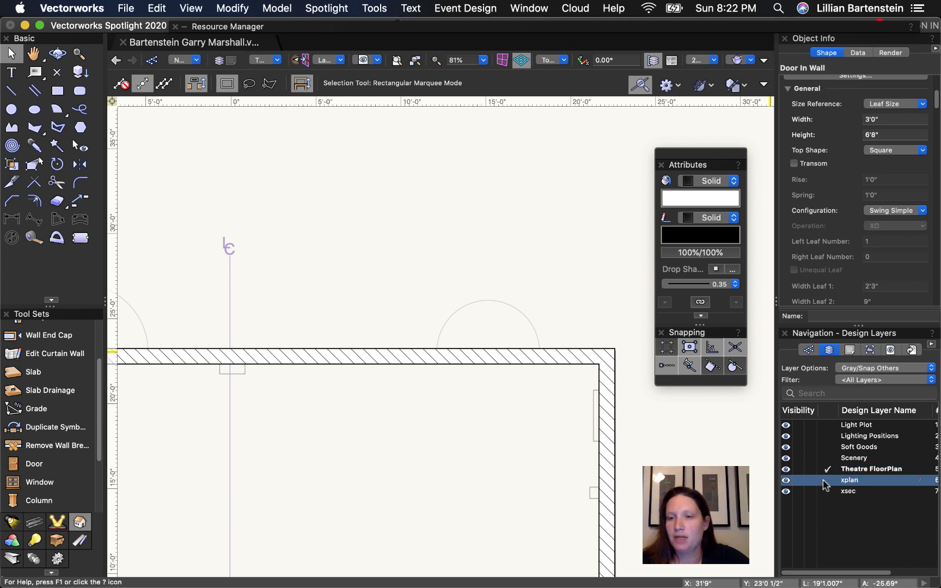
pyautogui.click(827, 484)
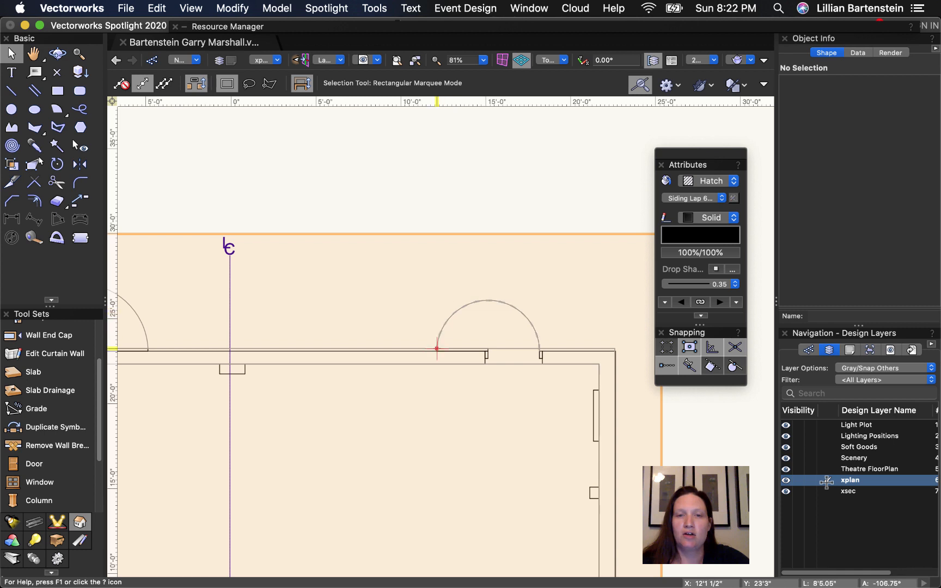
pyautogui.click(522, 354)
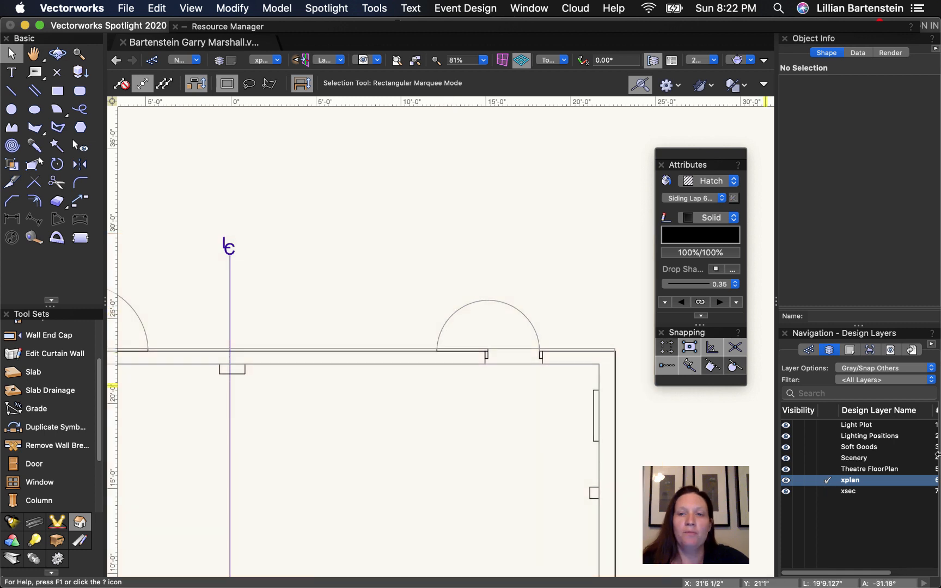
# On the Theatre FloorPlan layer, insert a door in the horizontal wall over the drawn door opening near the corner, hinged to match the drawing.
pyautogui.scroll(-1, 53, 448)
pyautogui.click(35, 492)
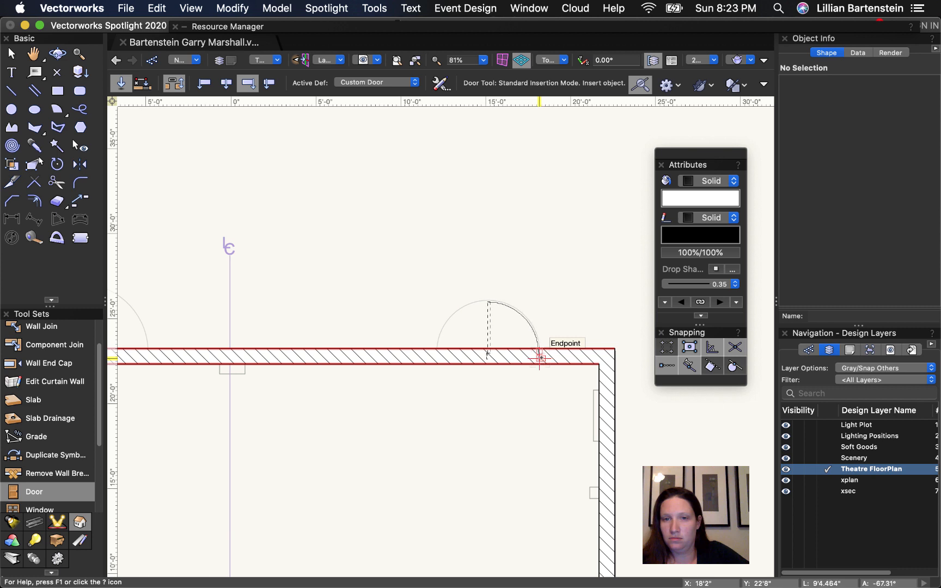
pyautogui.click(541, 358)
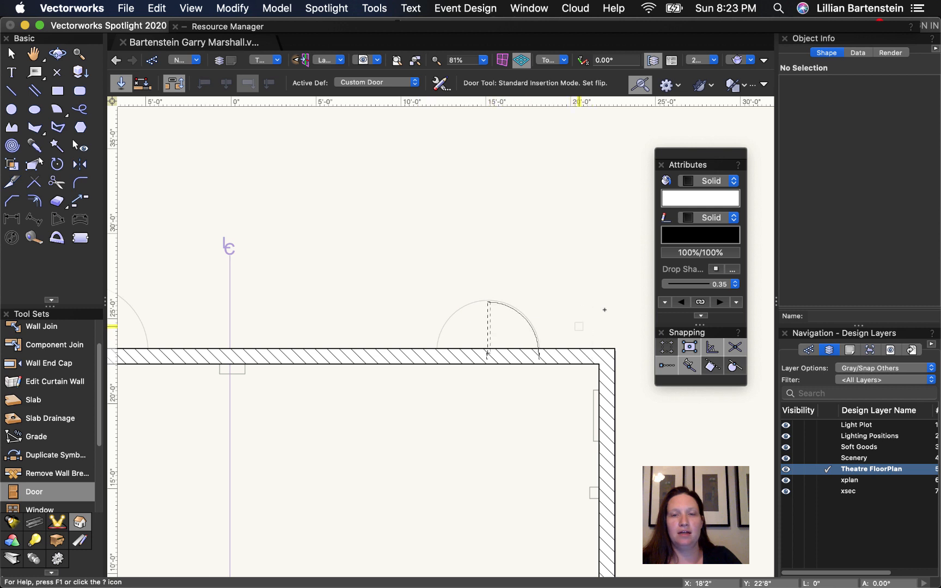
pyautogui.click(578, 326)
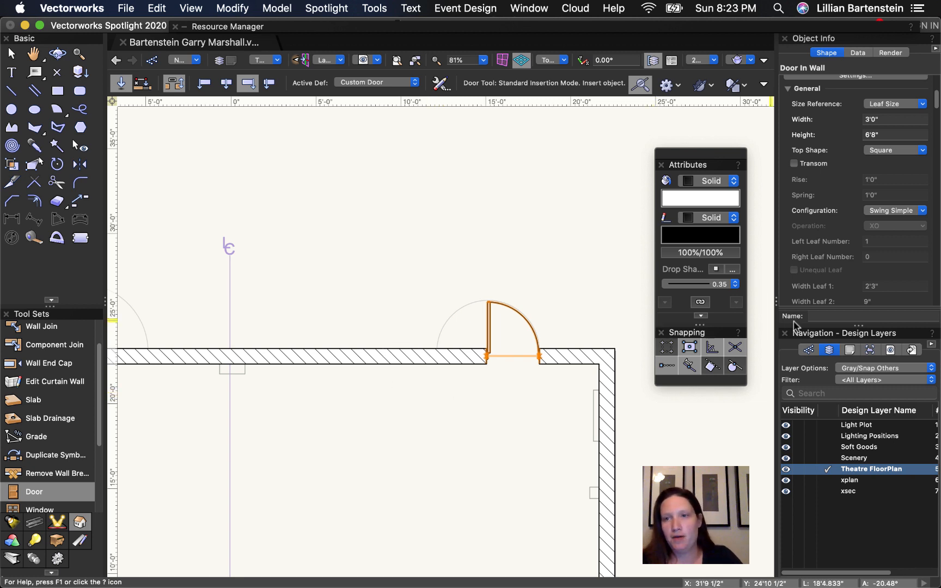
# Set the new door's opening angle to 180 degrees.
pyautogui.scroll(-3, 855, 252)
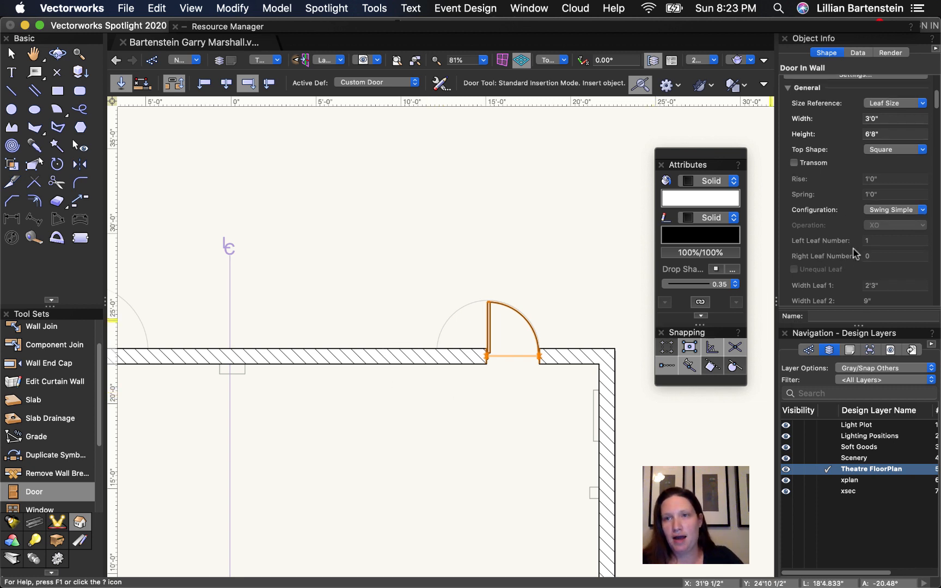
pyautogui.scroll(-5, 859, 253)
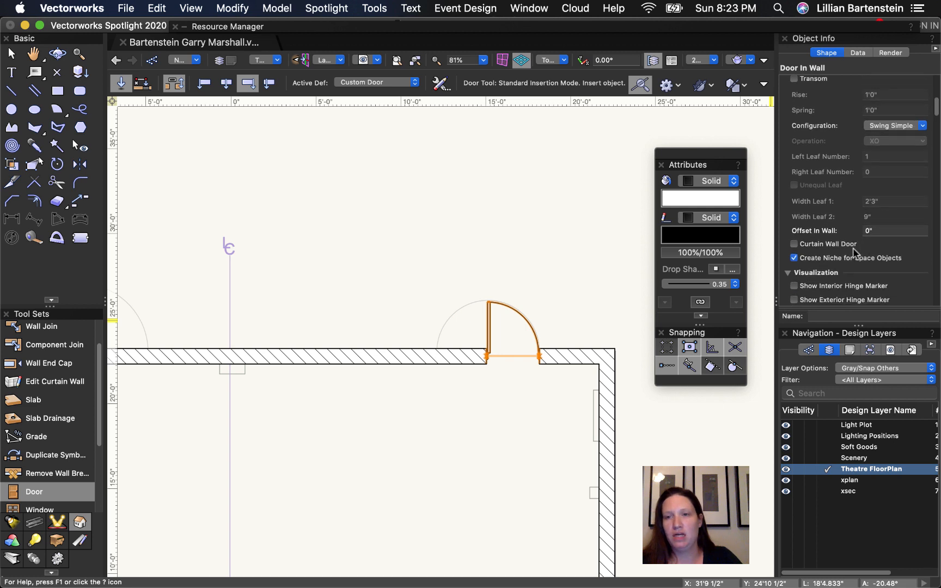
pyautogui.scroll(-1, 867, 273)
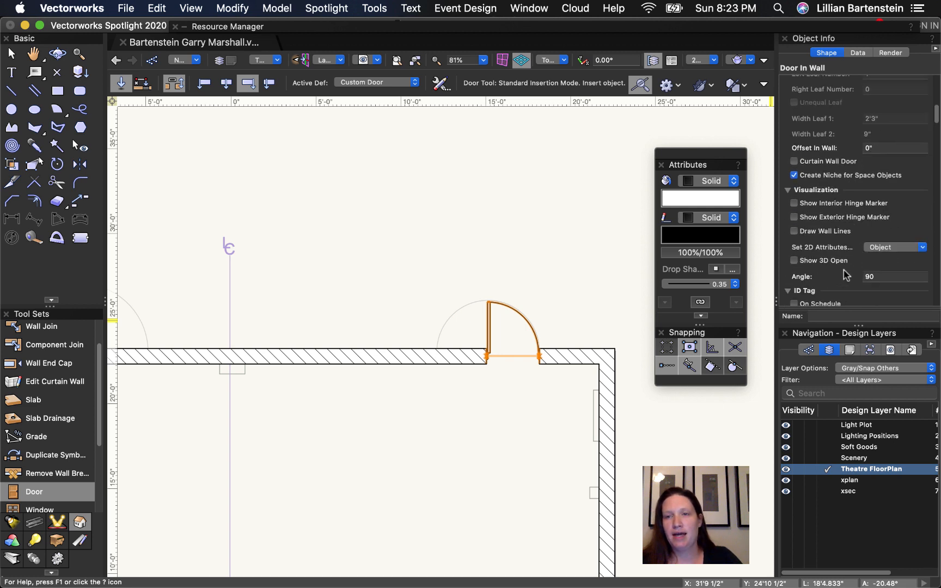
pyautogui.scroll(-2, 846, 275)
pyautogui.click(891, 243)
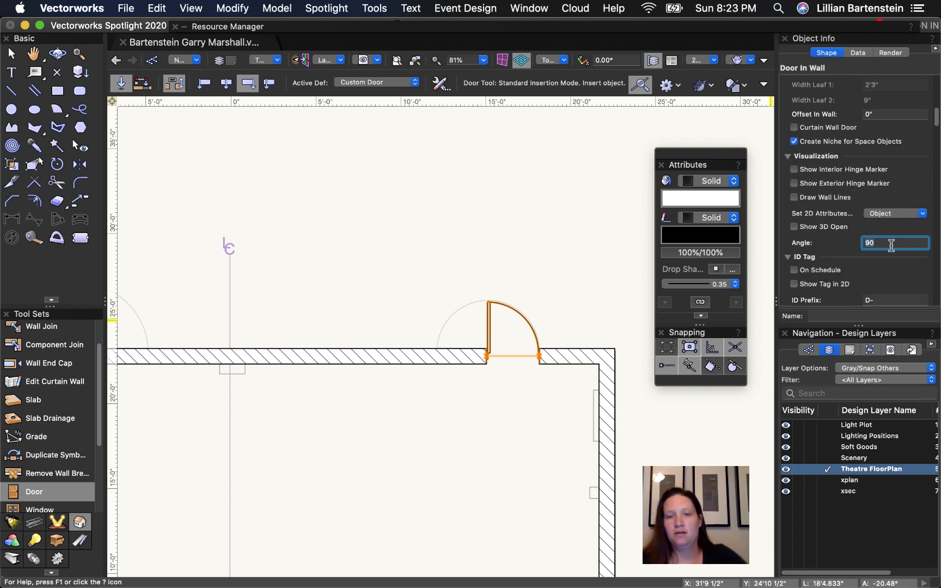
pyautogui.write('18')
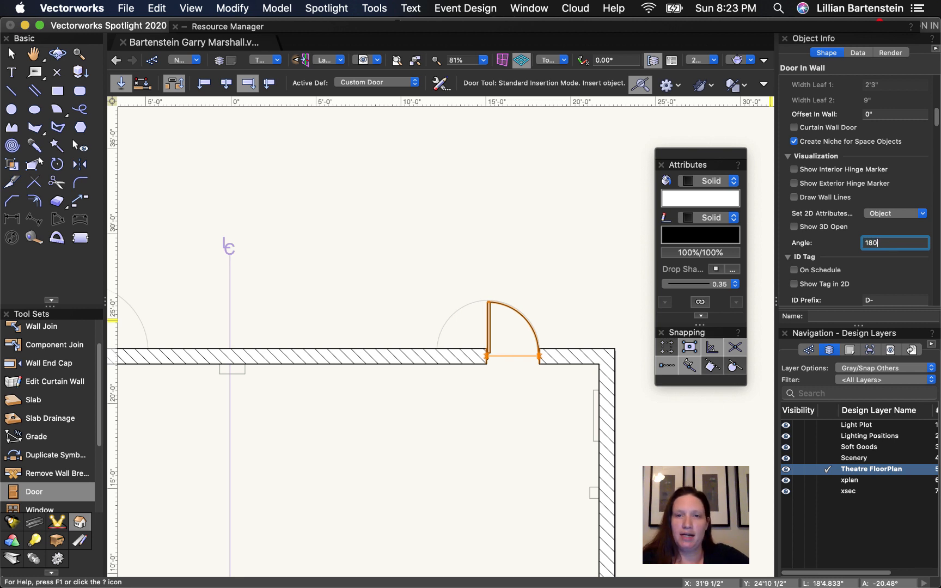
pyautogui.press('Return')
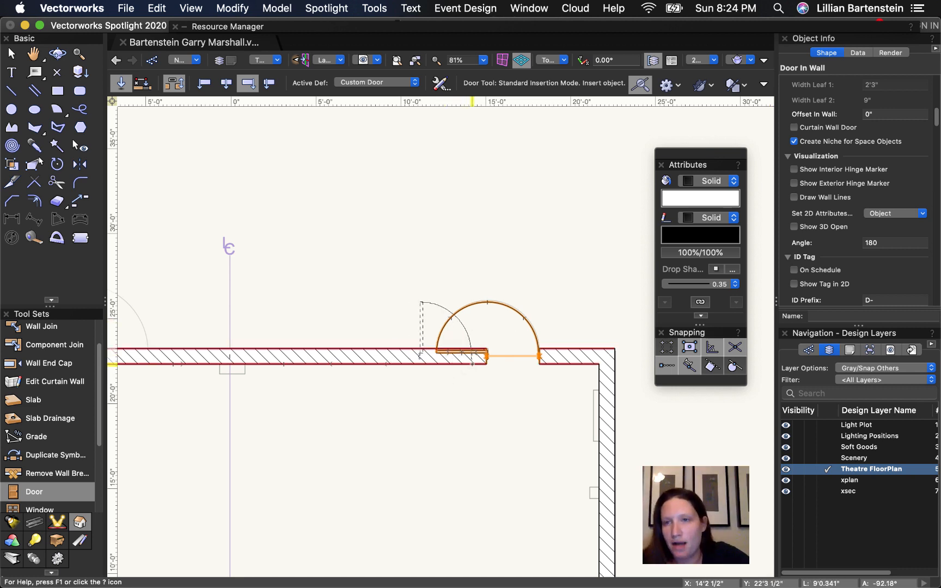
# Try wall offsets of 1" and -2" for the door to line its swing up with the drawn arc.
pyautogui.scroll(4, 528, 360)
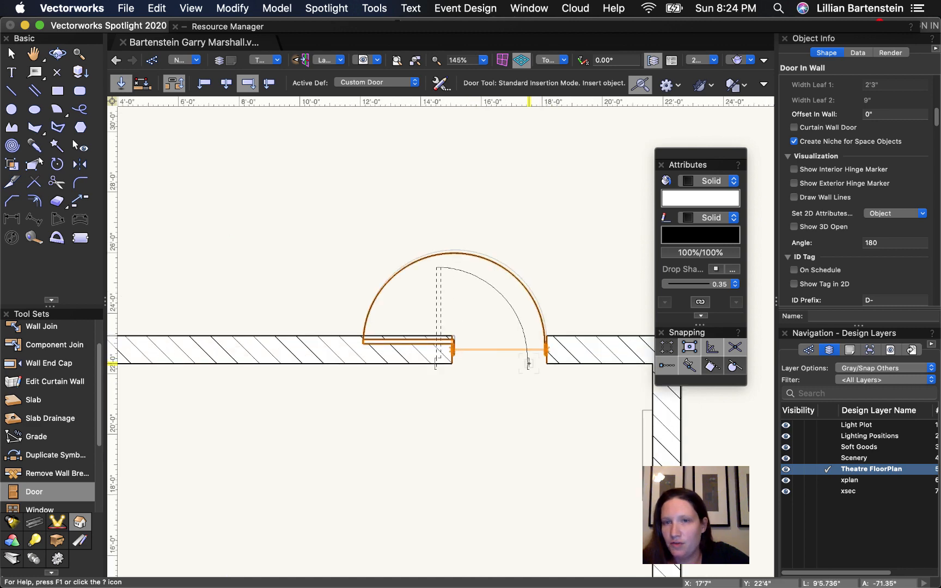
pyautogui.scroll(5, 528, 362)
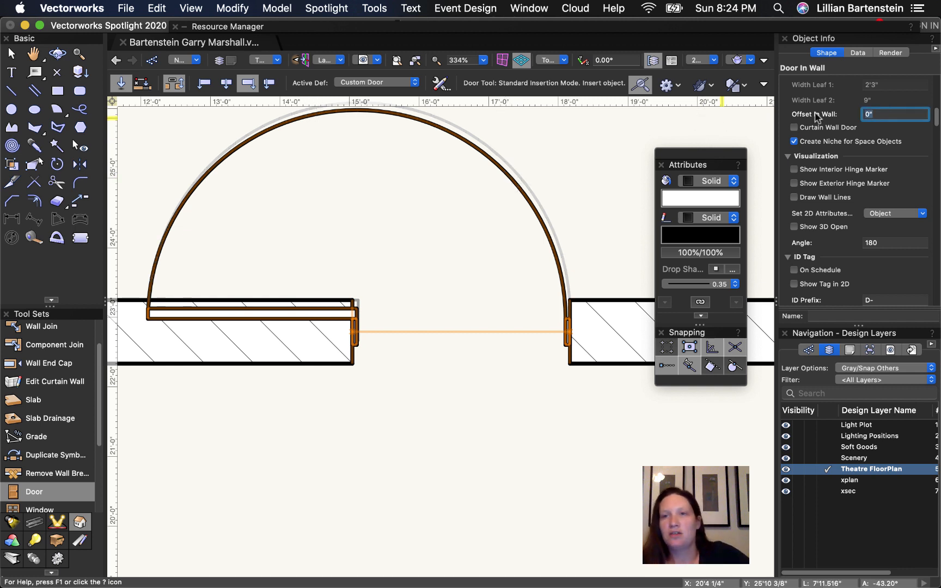
pyautogui.press('Return')
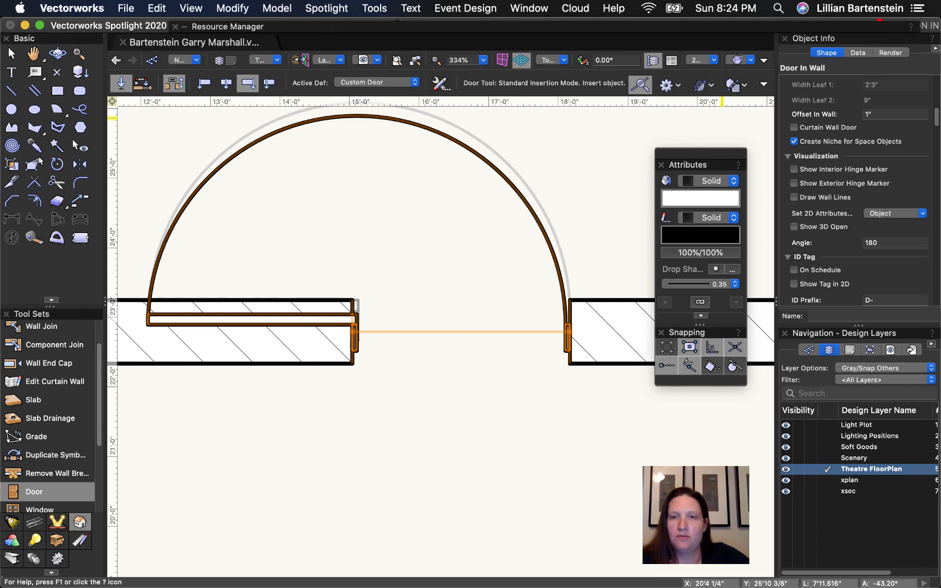
pyautogui.write('-2')
pyautogui.press('Return')
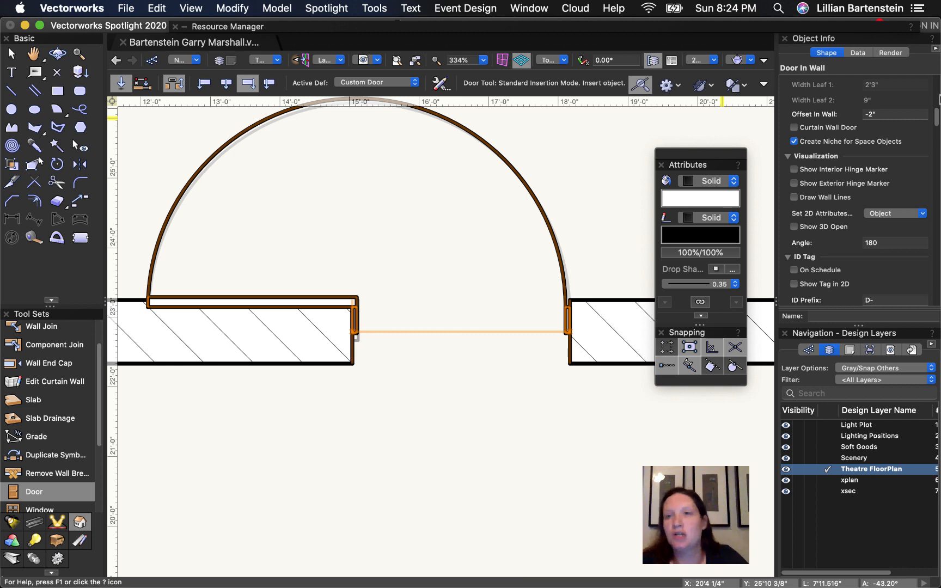
# Make the door's jamb use the wall depth.
pyautogui.scroll(5, 884, 166)
pyautogui.scroll(5, 884, 166)
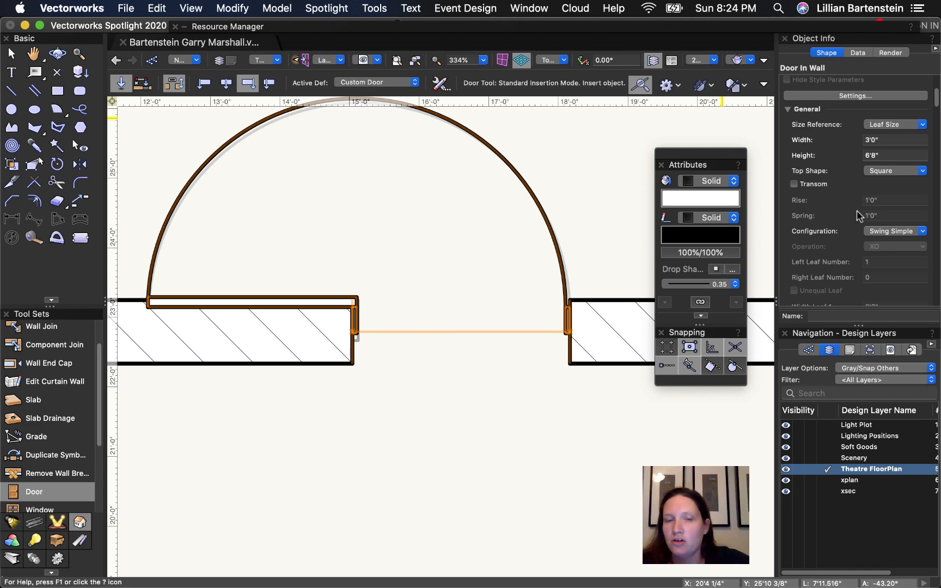
pyautogui.scroll(-5, 857, 211)
pyautogui.scroll(-10, 852, 207)
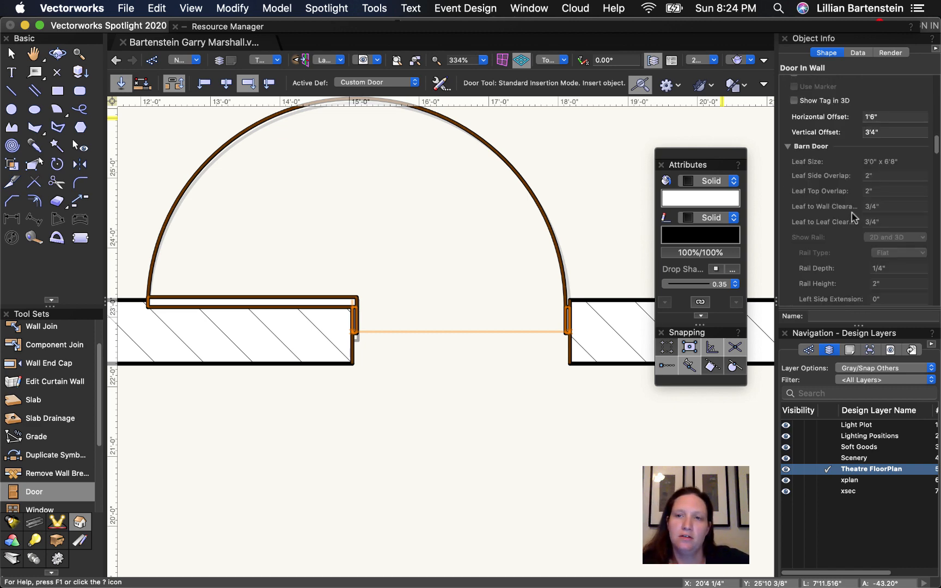
pyautogui.scroll(-10, 854, 218)
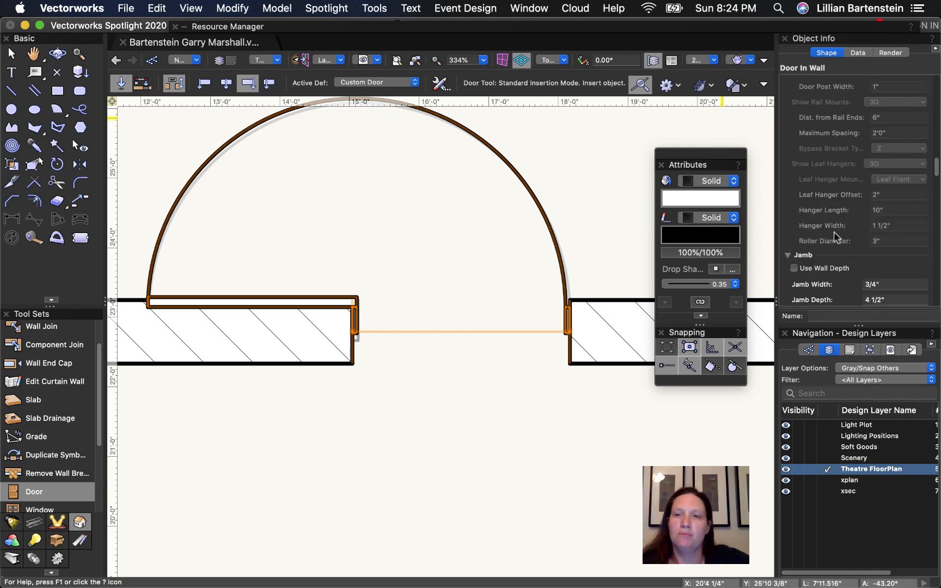
pyautogui.scroll(-2, 834, 231)
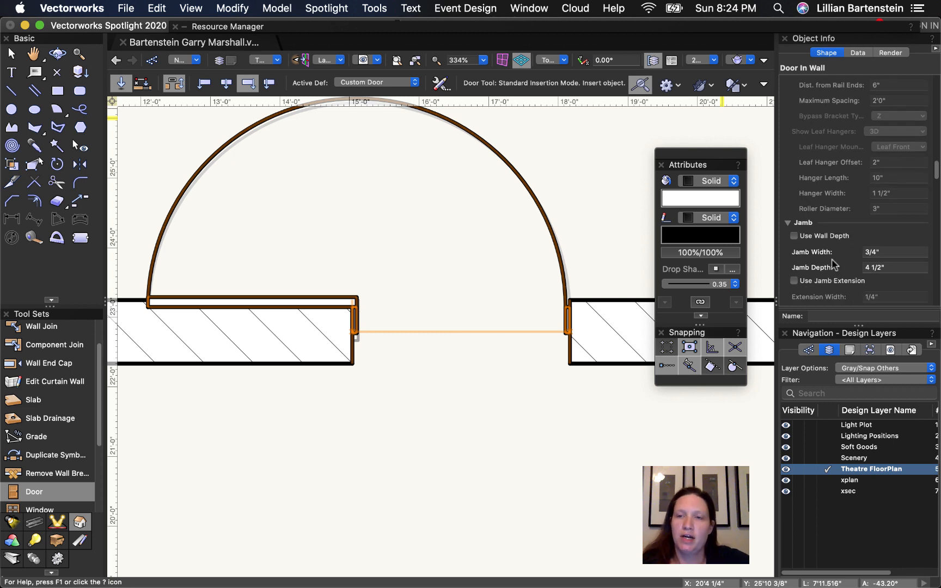
pyautogui.click(794, 236)
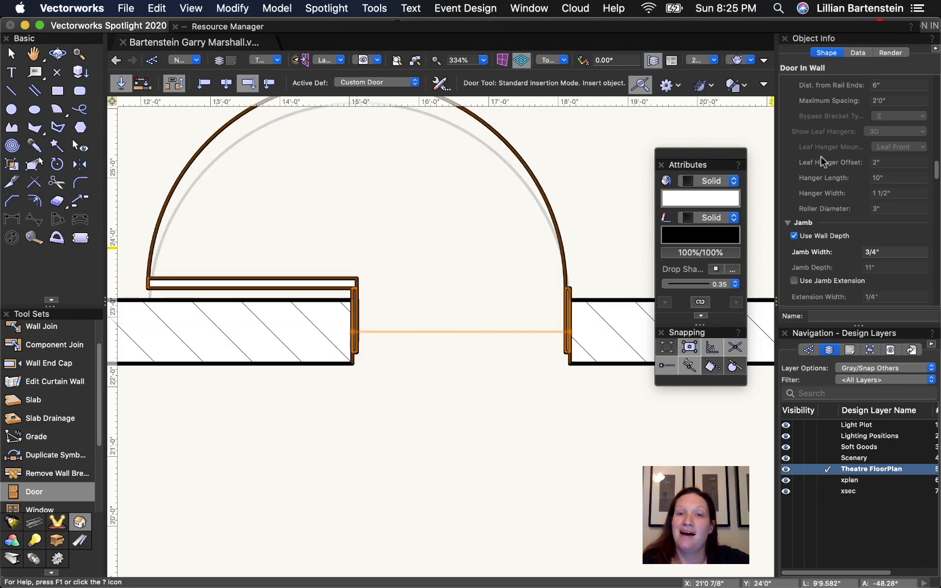
# Set the door's offset in the wall back to 0".
pyautogui.scroll(10, 835, 175)
pyautogui.scroll(8, 835, 174)
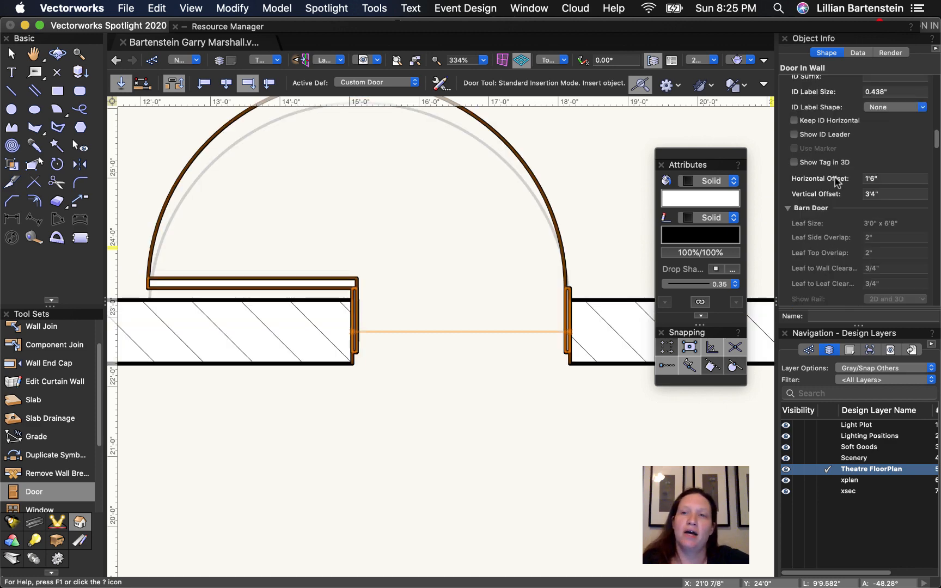
pyautogui.scroll(-10, 837, 180)
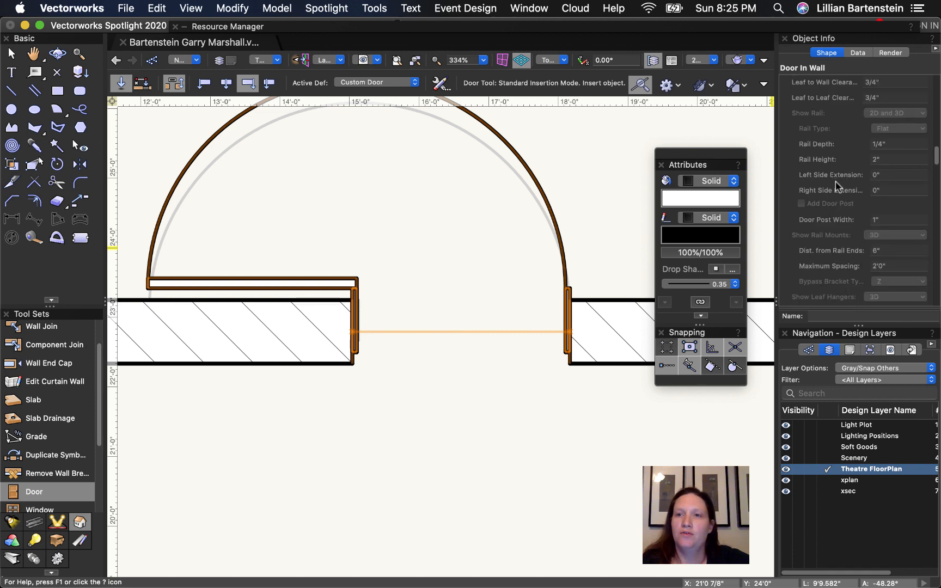
pyautogui.scroll(10, 835, 181)
pyautogui.scroll(3, 838, 187)
pyautogui.click(872, 249)
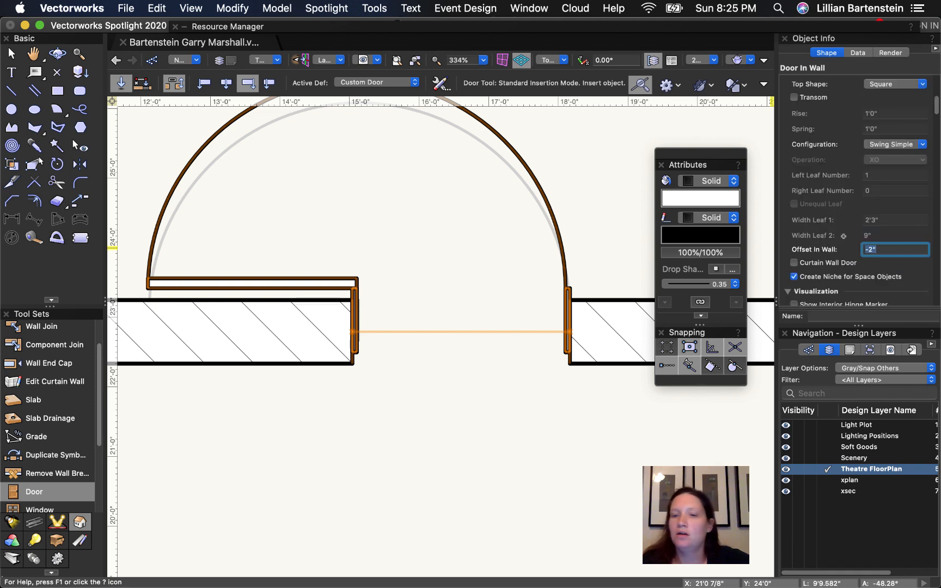
pyautogui.write('0')
pyautogui.press('Return')
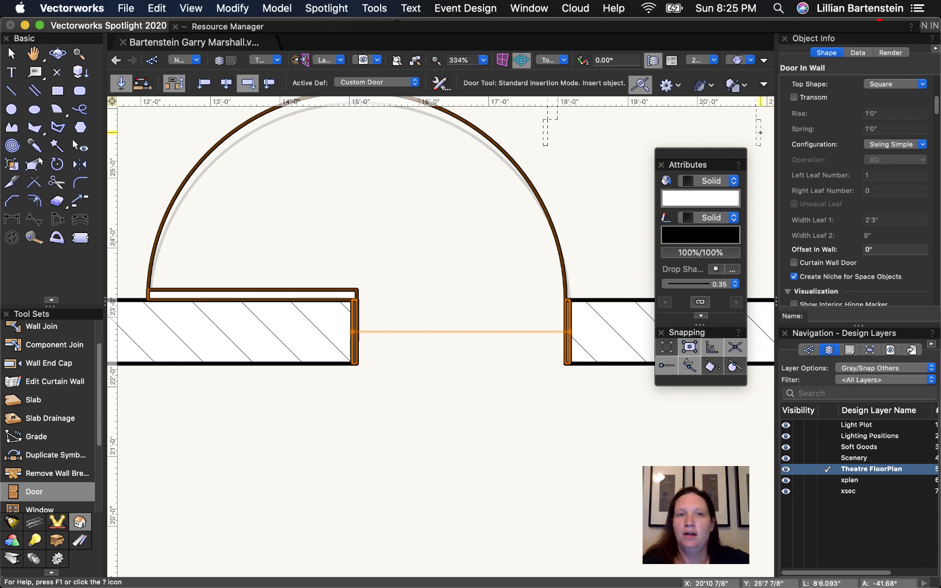
# Insert a door in center alignment where the two leaves of the drawn double door meet, swinging toward the drawn arcs.
pyautogui.moveTo(735, 24)
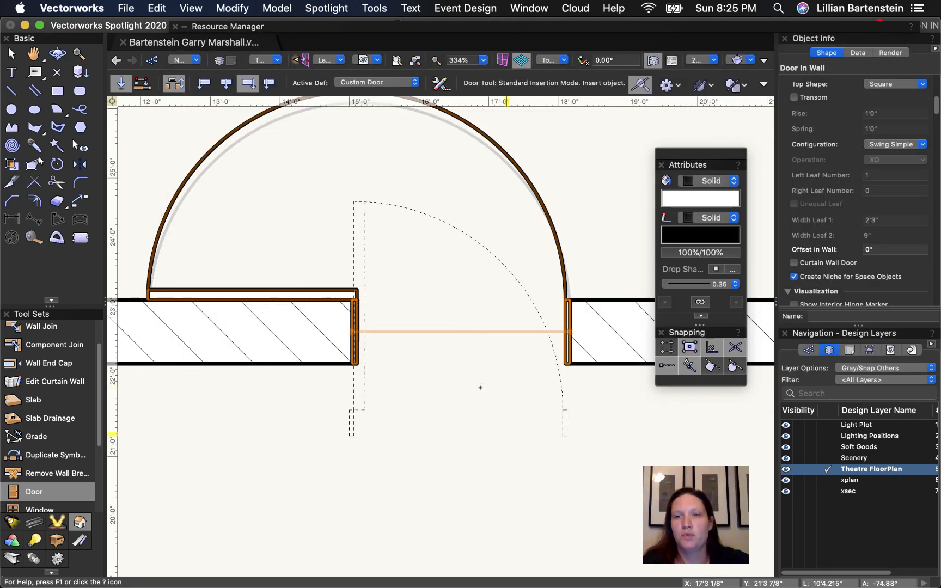
pyautogui.scroll(-5, 453, 374)
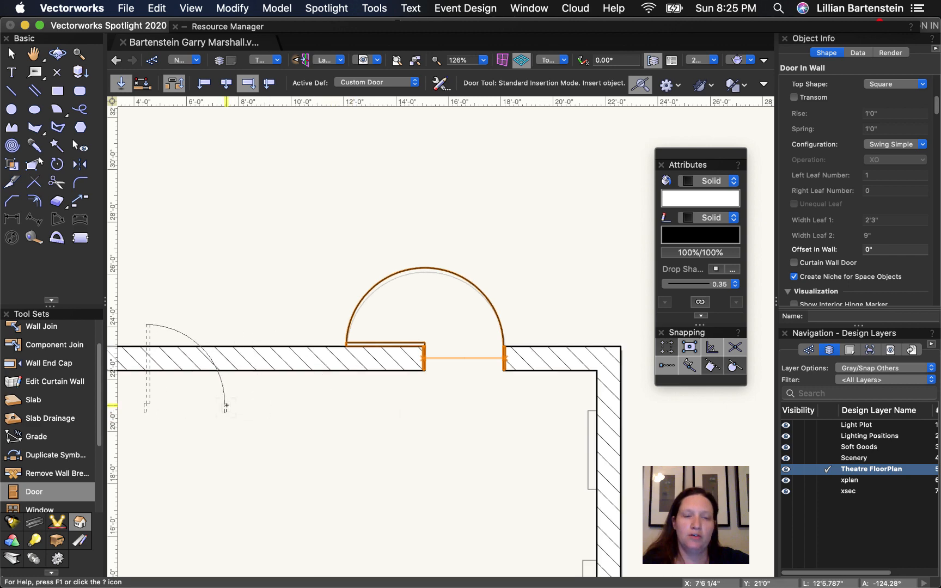
pyautogui.press('h')
pyautogui.moveTo(254, 410); pyautogui.dragTo(710, 427)
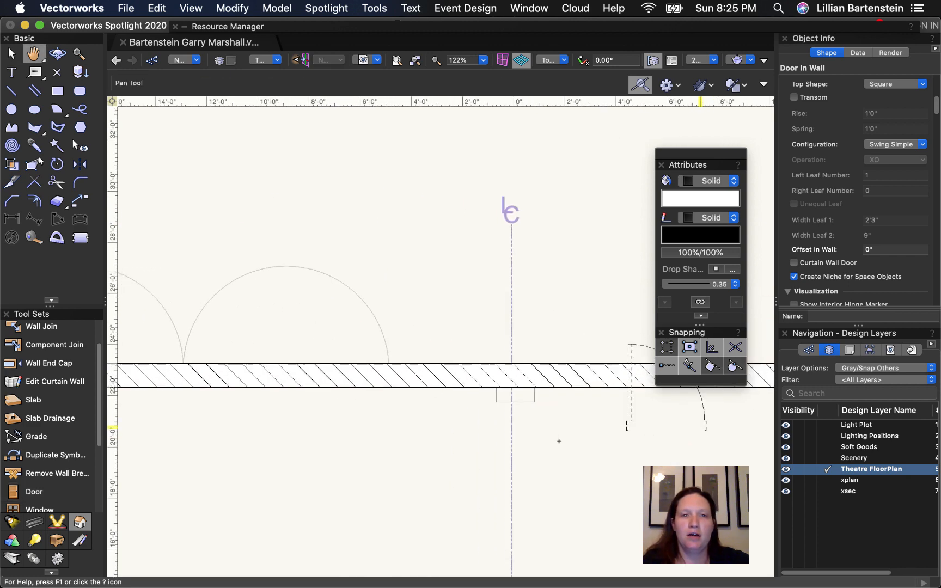
pyautogui.press('space')
pyautogui.moveTo(347, 456); pyautogui.dragTo(666, 455)
pyautogui.scroll(-2, 666, 455)
pyautogui.scroll(-6, 666, 455)
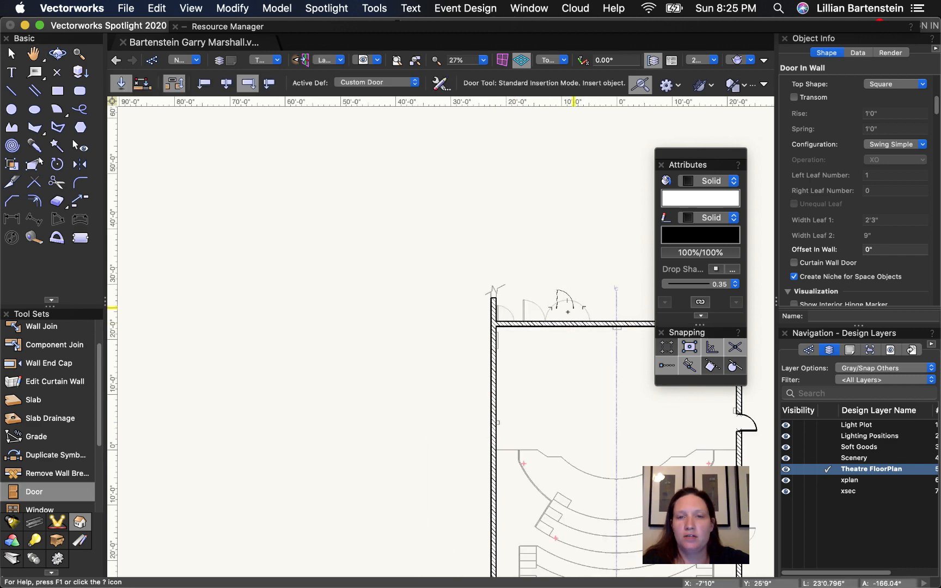
pyautogui.scroll(7, 569, 321)
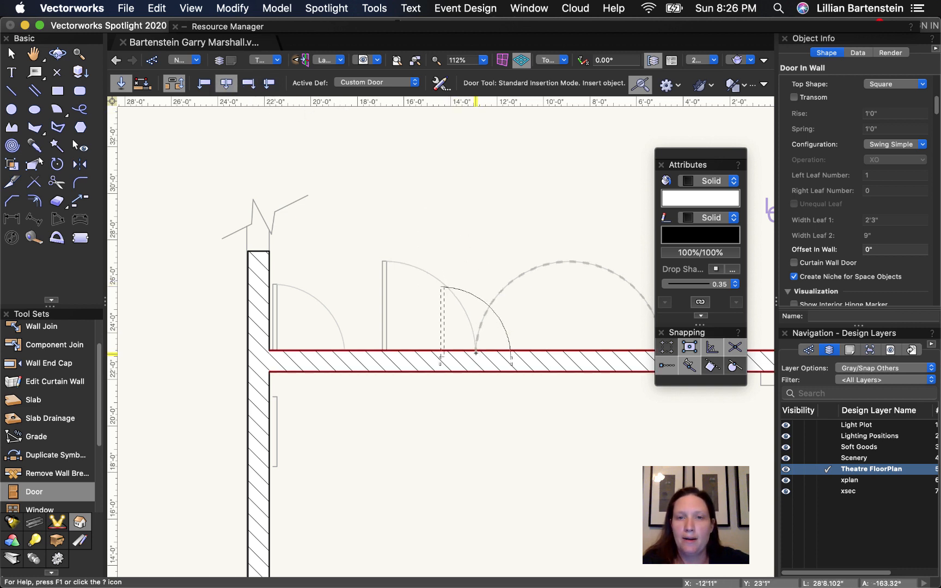
pyautogui.click(476, 353)
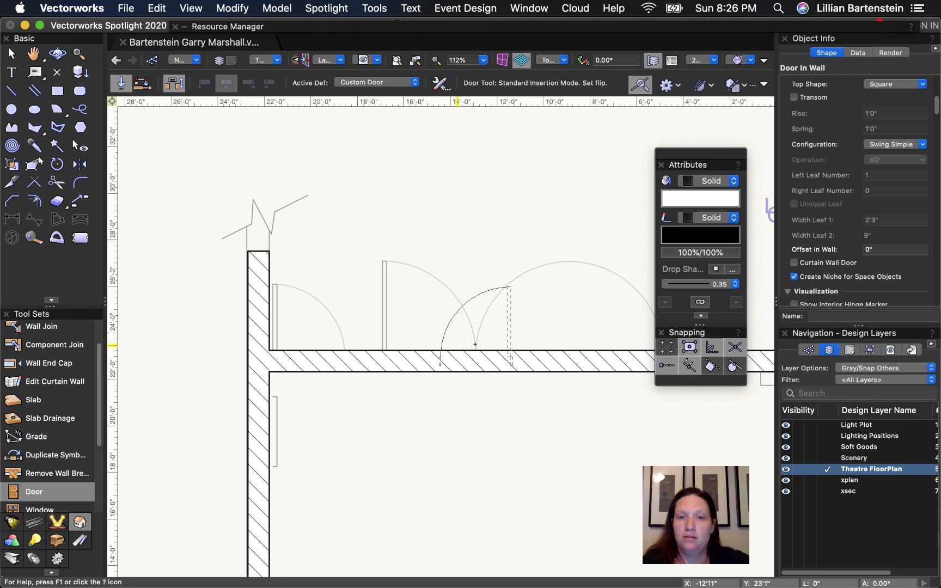
pyautogui.click(458, 345)
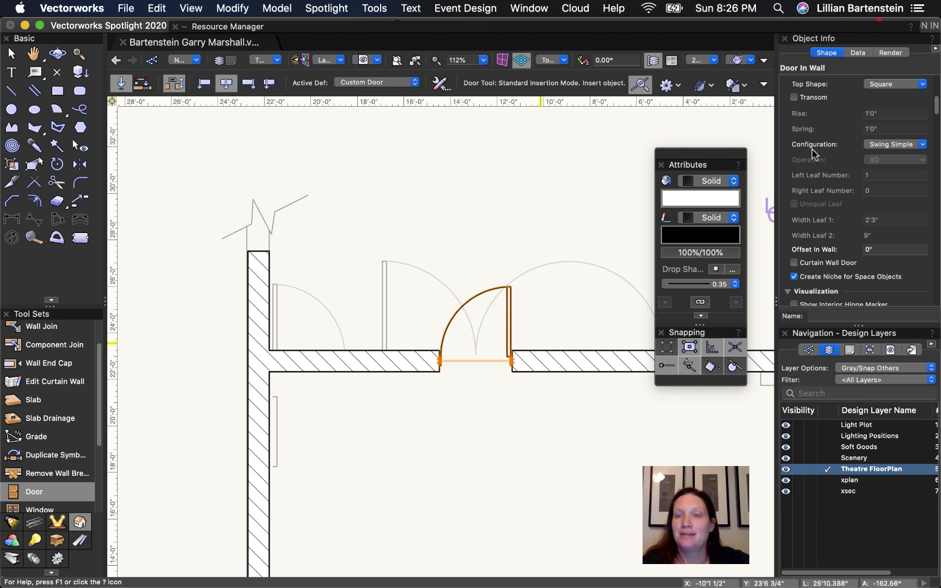
# Change the new door's configuration to Swing Bi-part and set its width to 8'0".
pyautogui.click(881, 144)
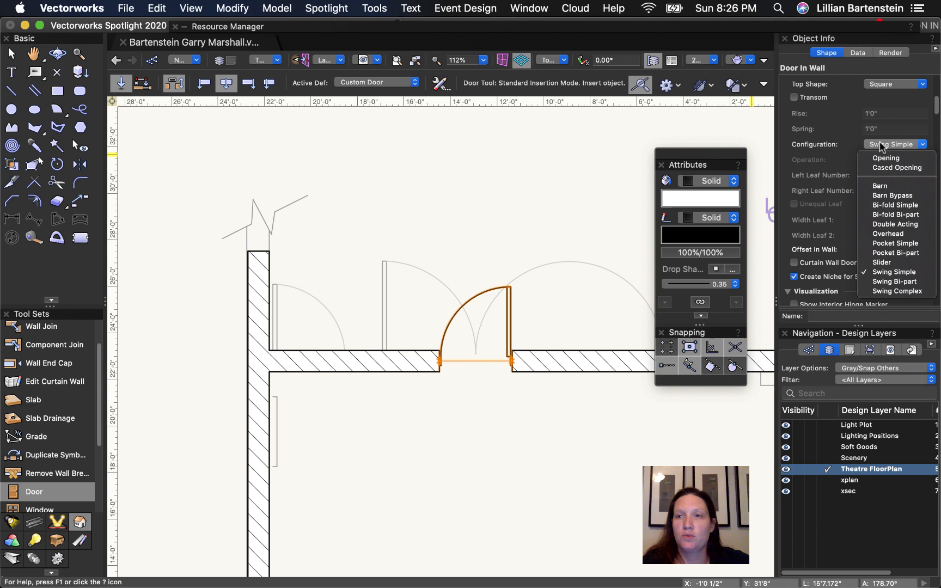
pyautogui.click(882, 282)
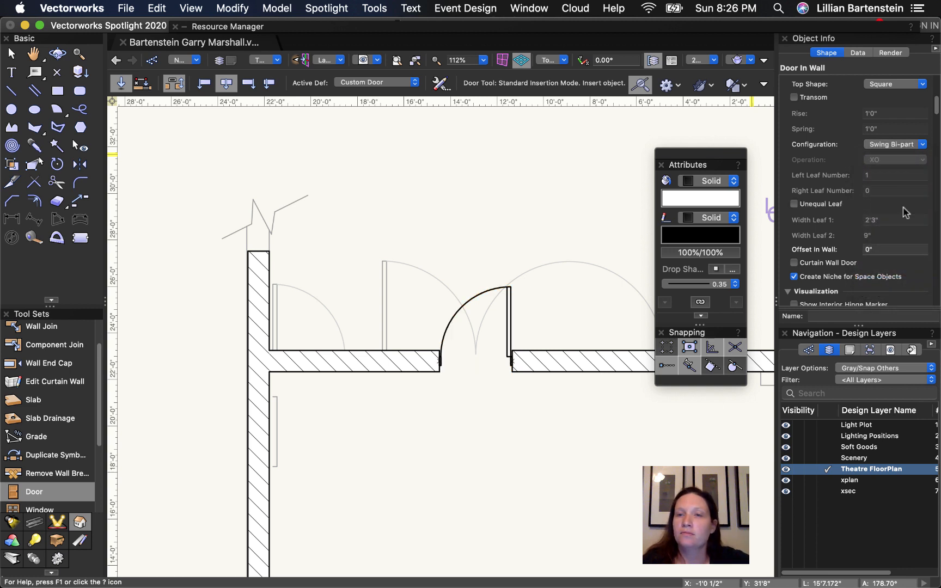
pyautogui.scroll(5, 847, 188)
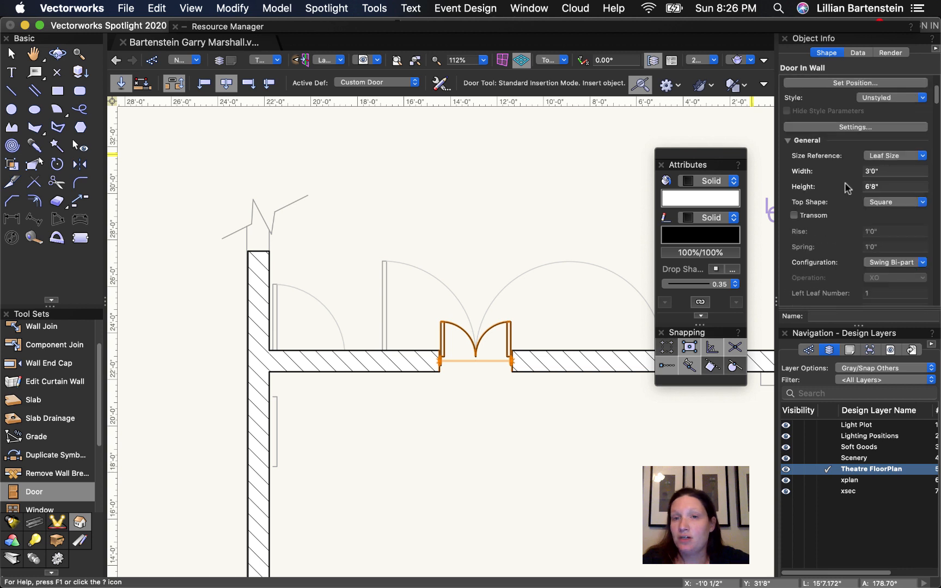
pyautogui.scroll(3, 848, 188)
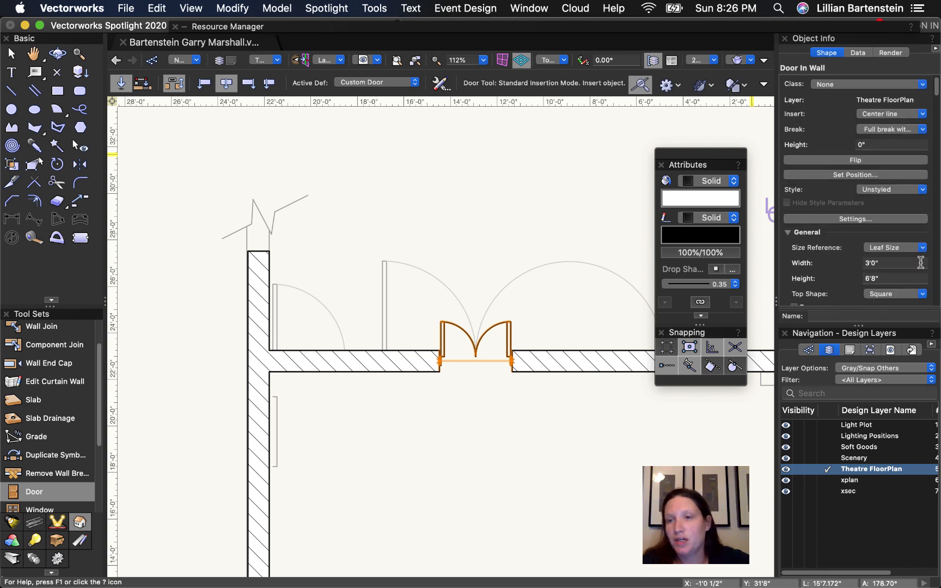
pyautogui.click(880, 262)
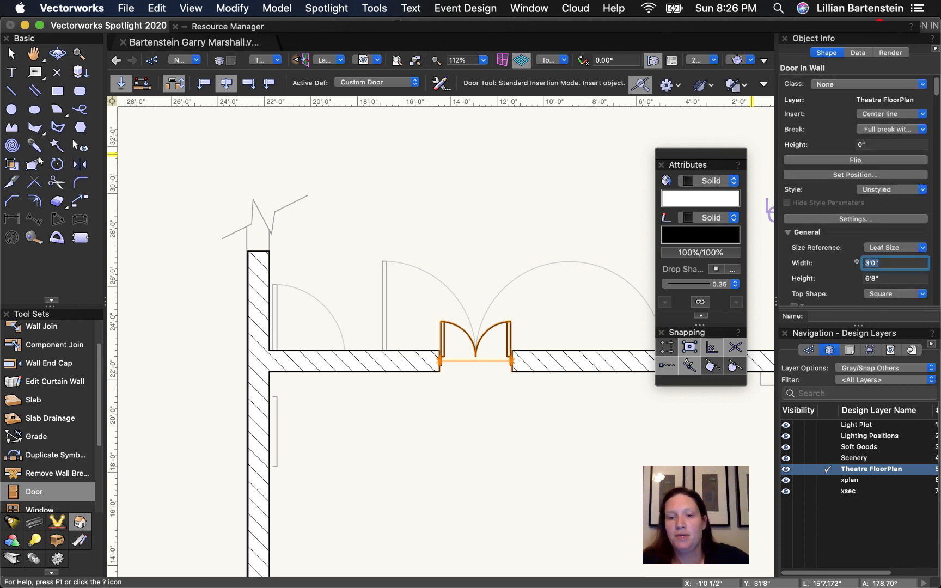
pyautogui.write("8'")
pyautogui.press('Return')
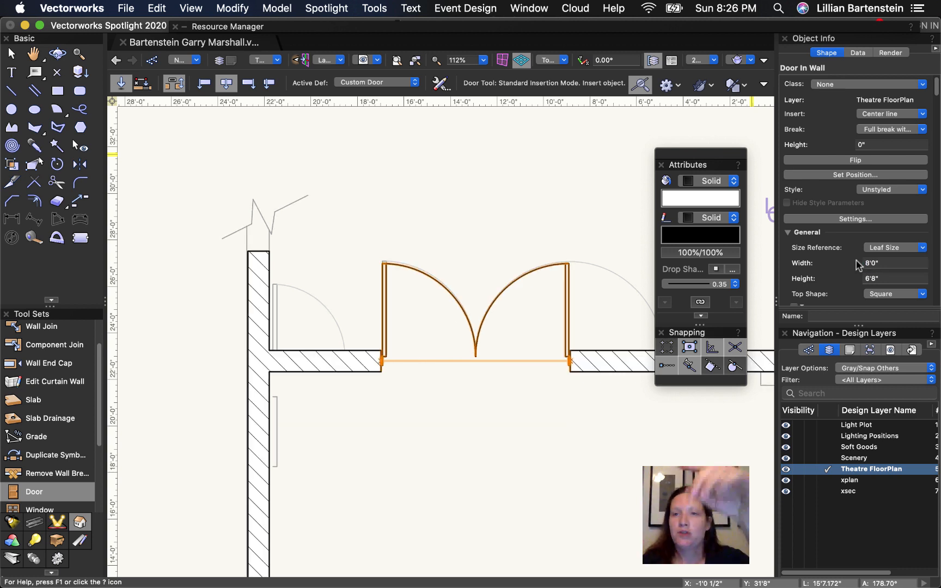
# Review the double door's remaining parameters and look over the whole theatre floor plan with its inserted and drawn doors.
pyautogui.scroll(-3, 871, 288)
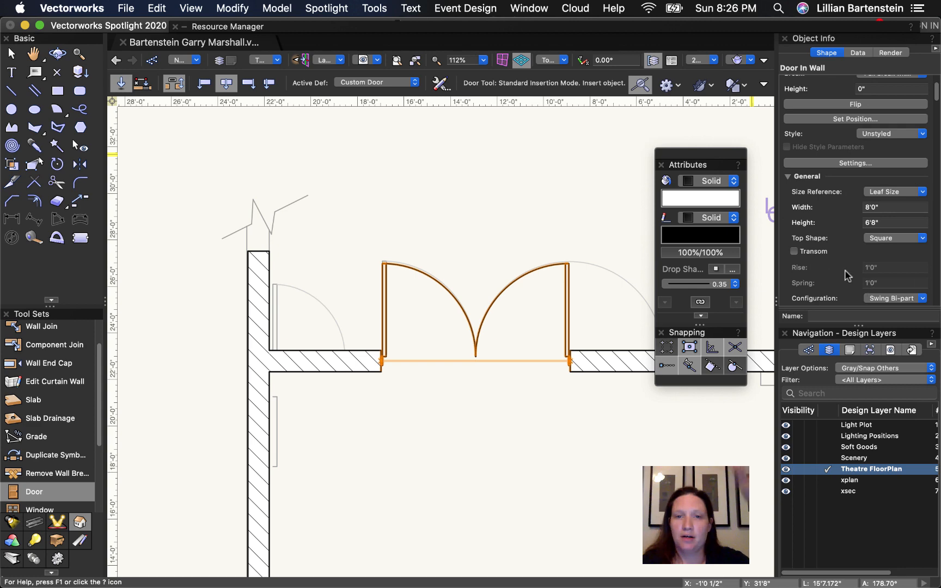
pyautogui.scroll(-10, 847, 275)
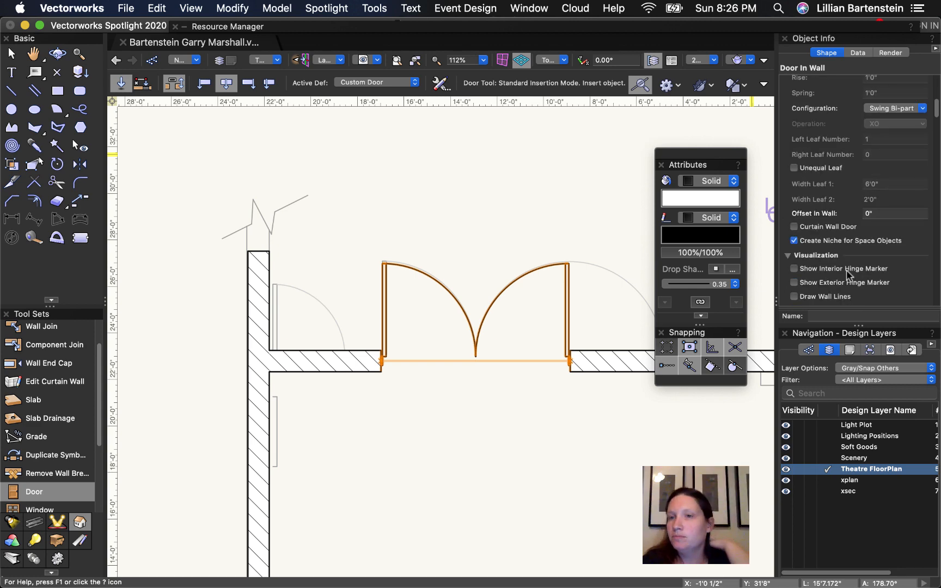
pyautogui.scroll(-3, 846, 272)
pyautogui.scroll(-8, 482, 461)
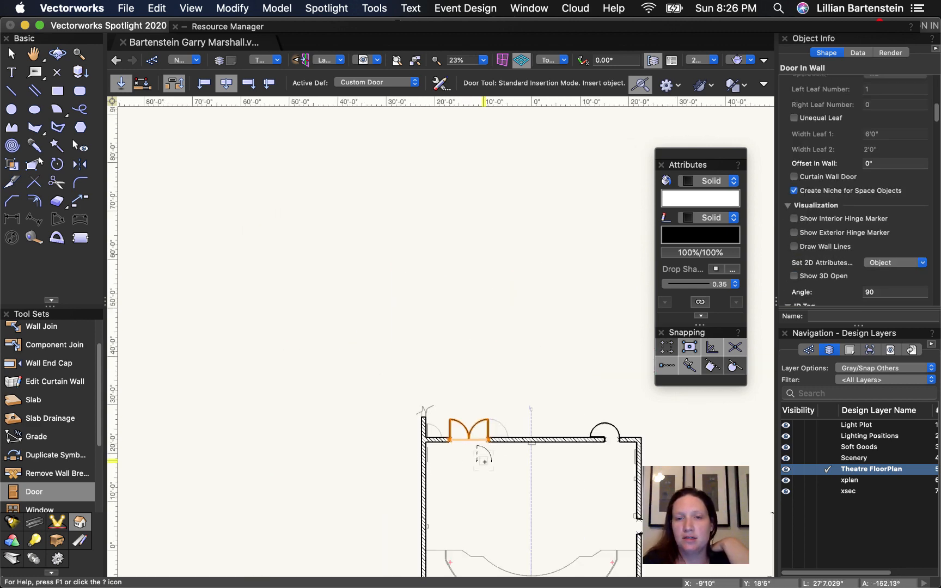
pyautogui.press('h')
pyautogui.moveTo(534, 494)
pyautogui.mouseDown()
pyautogui.moveTo(441, 162)
pyautogui.moveTo(435, 205)
pyautogui.mouseUp()
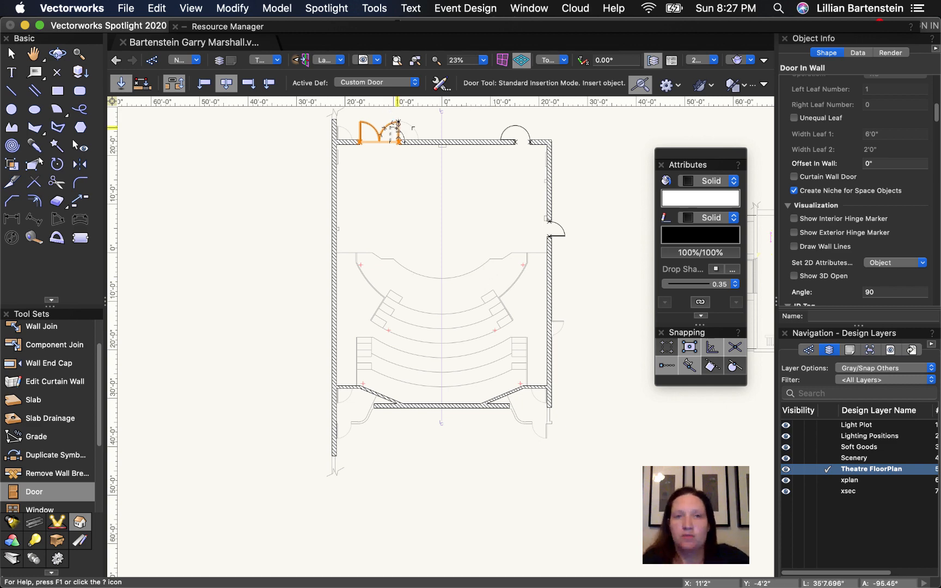
pyautogui.scroll(2, 402, 122)
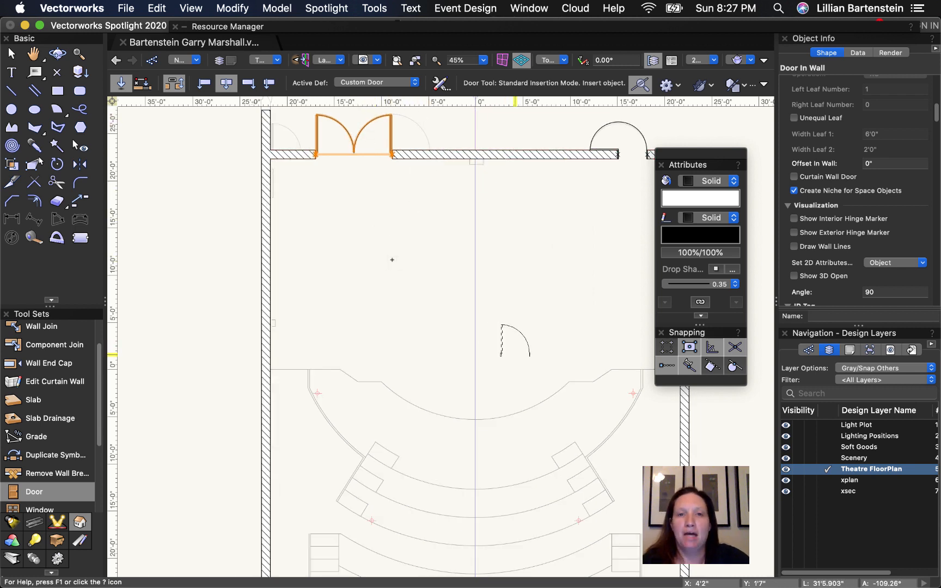
pyautogui.scroll(-2, 497, 342)
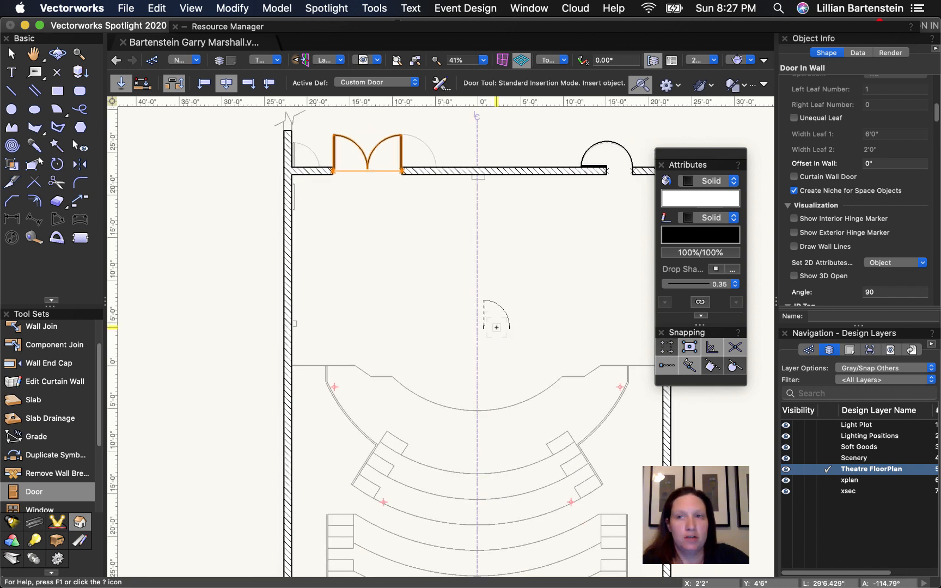
pyautogui.scroll(-3, 526, 301)
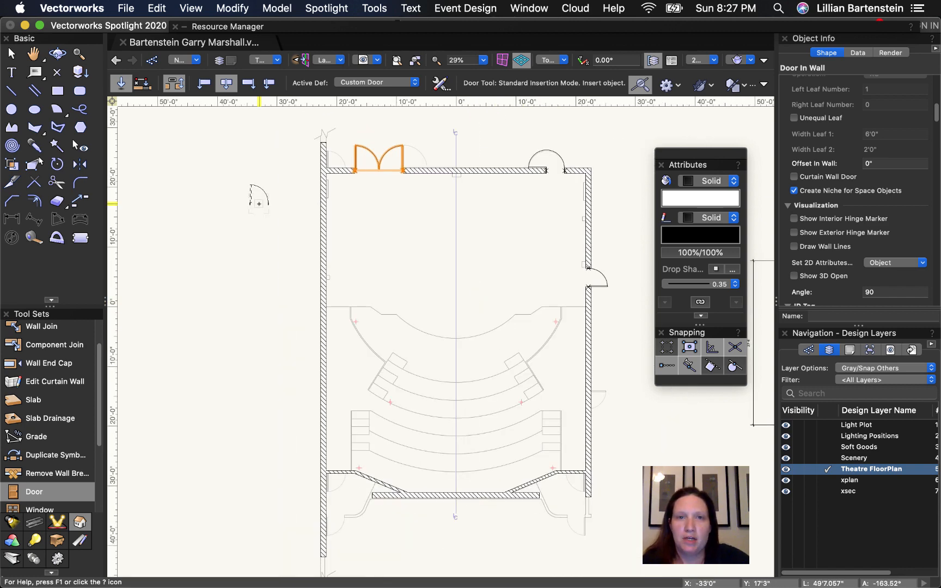